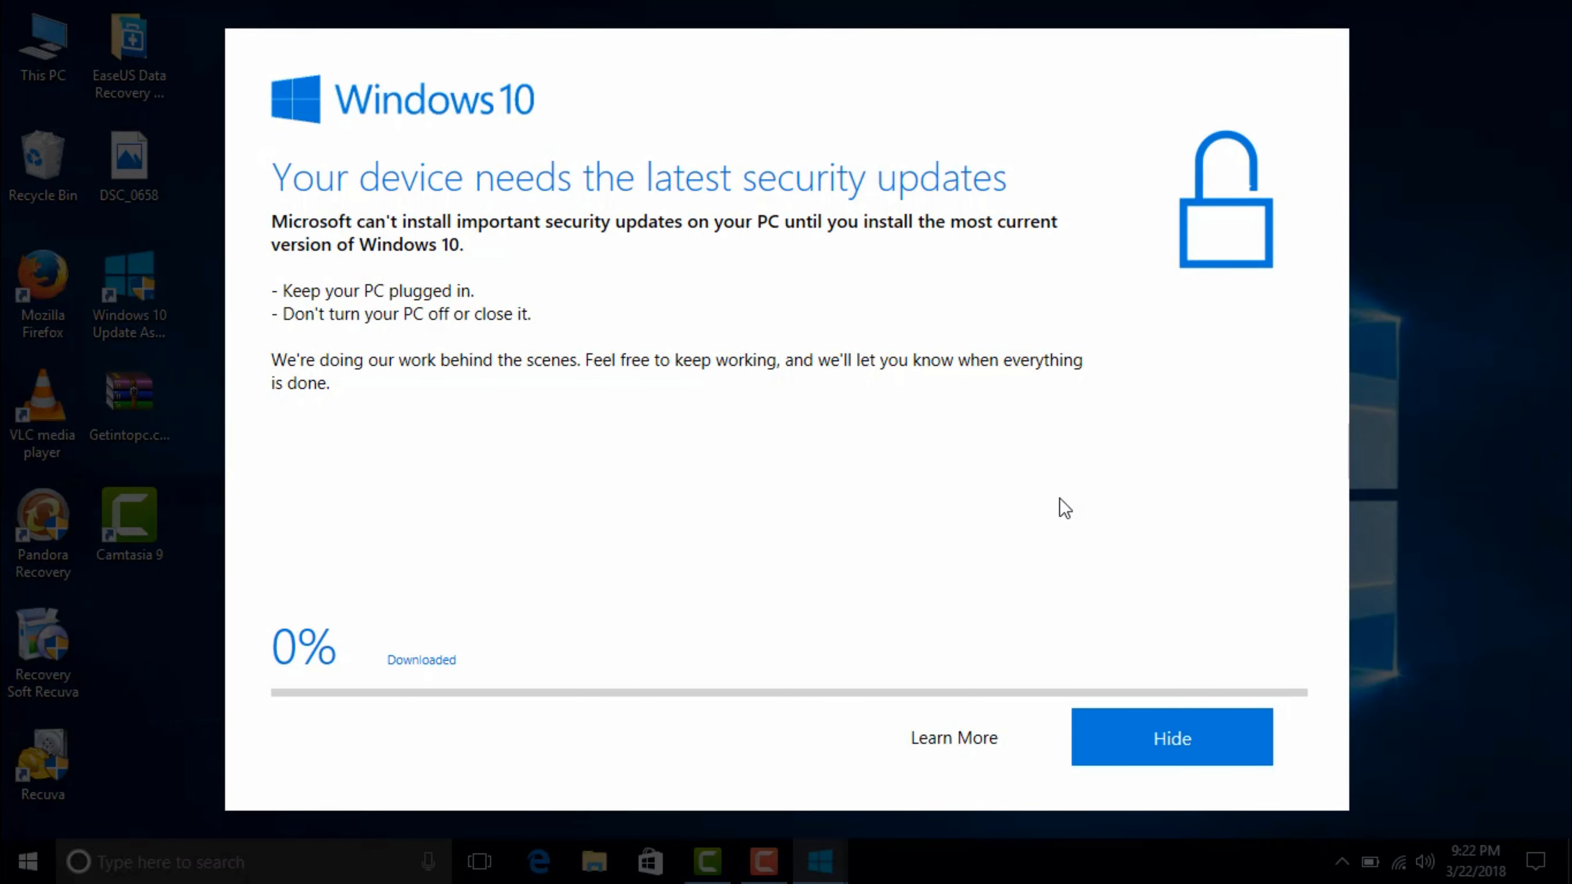
Hide the Windows 10 update notice and open Windows Firewall with Advanced Security by searching for "windows fire"
left_click(1128, 754)
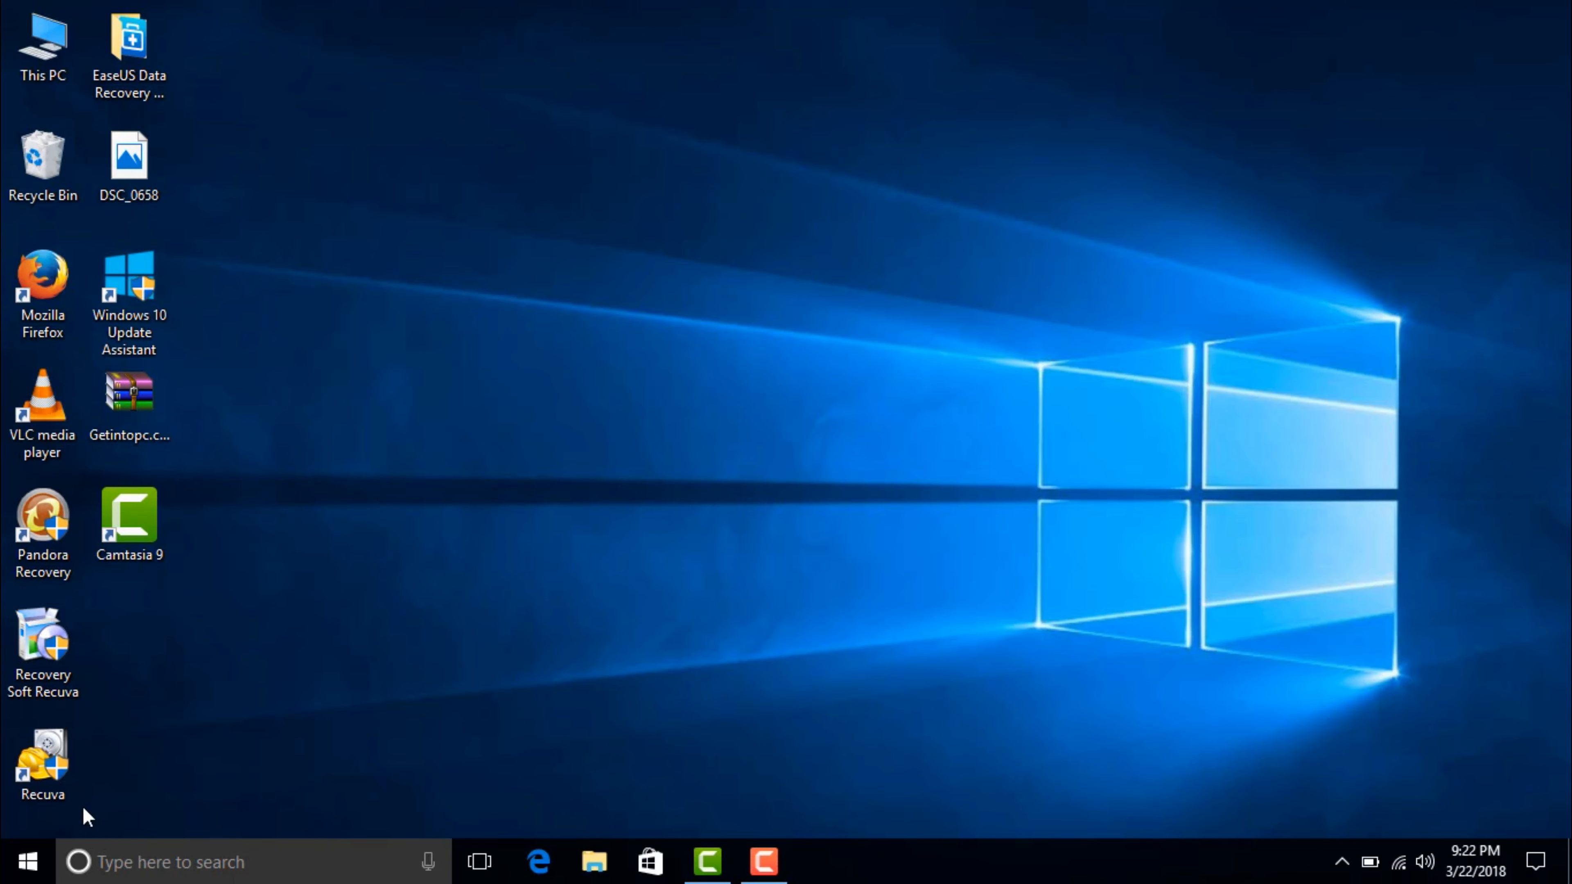
left_click(101, 861)
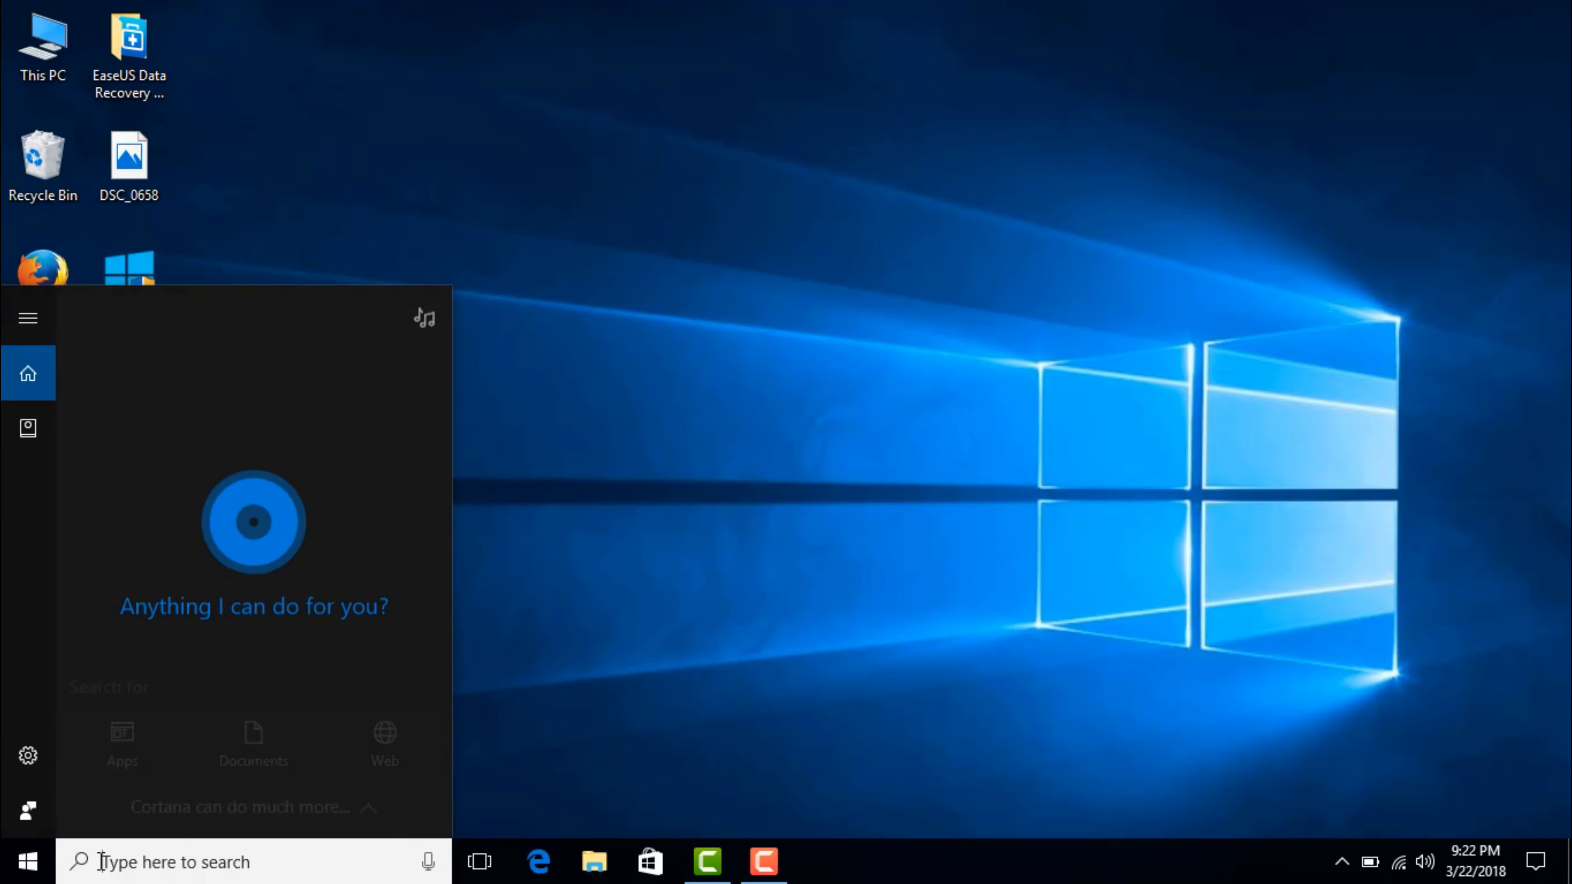
type("windows")
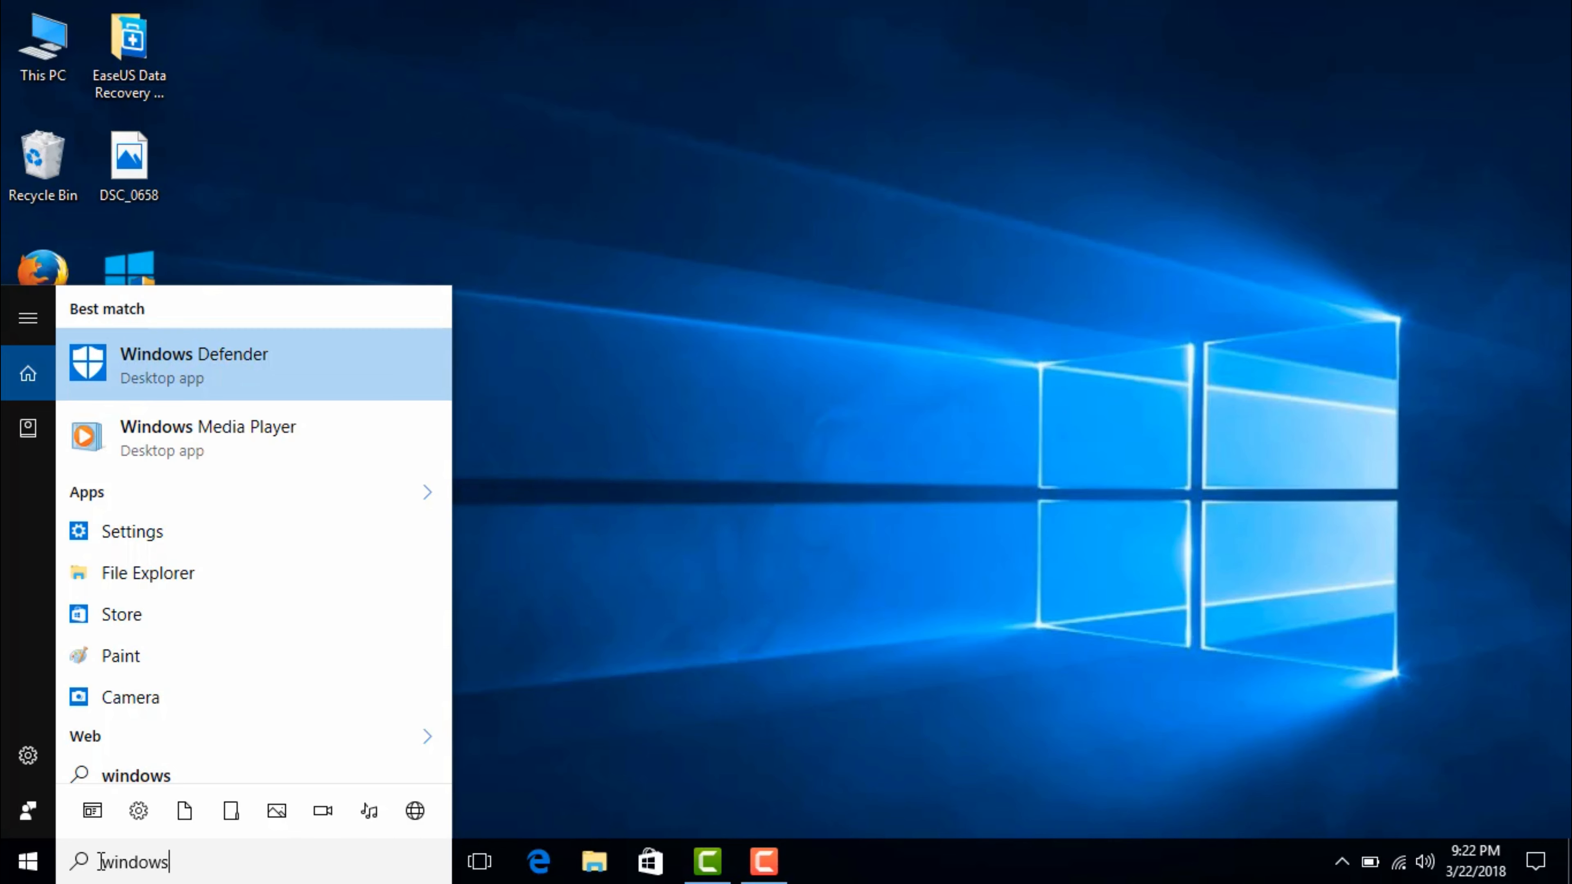
type(" fire")
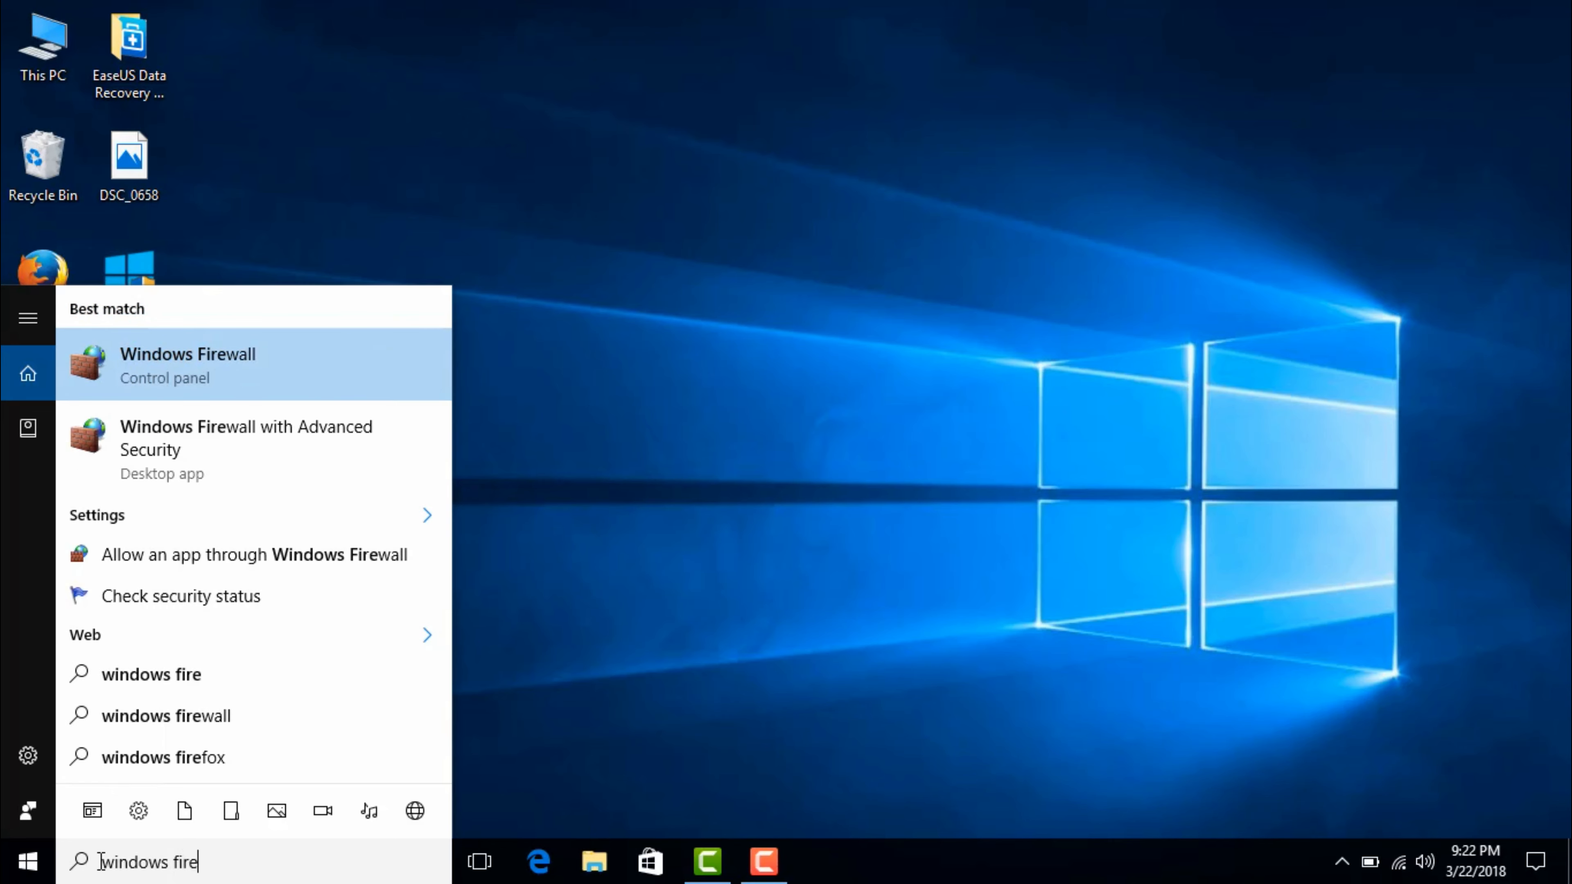
key("Down")
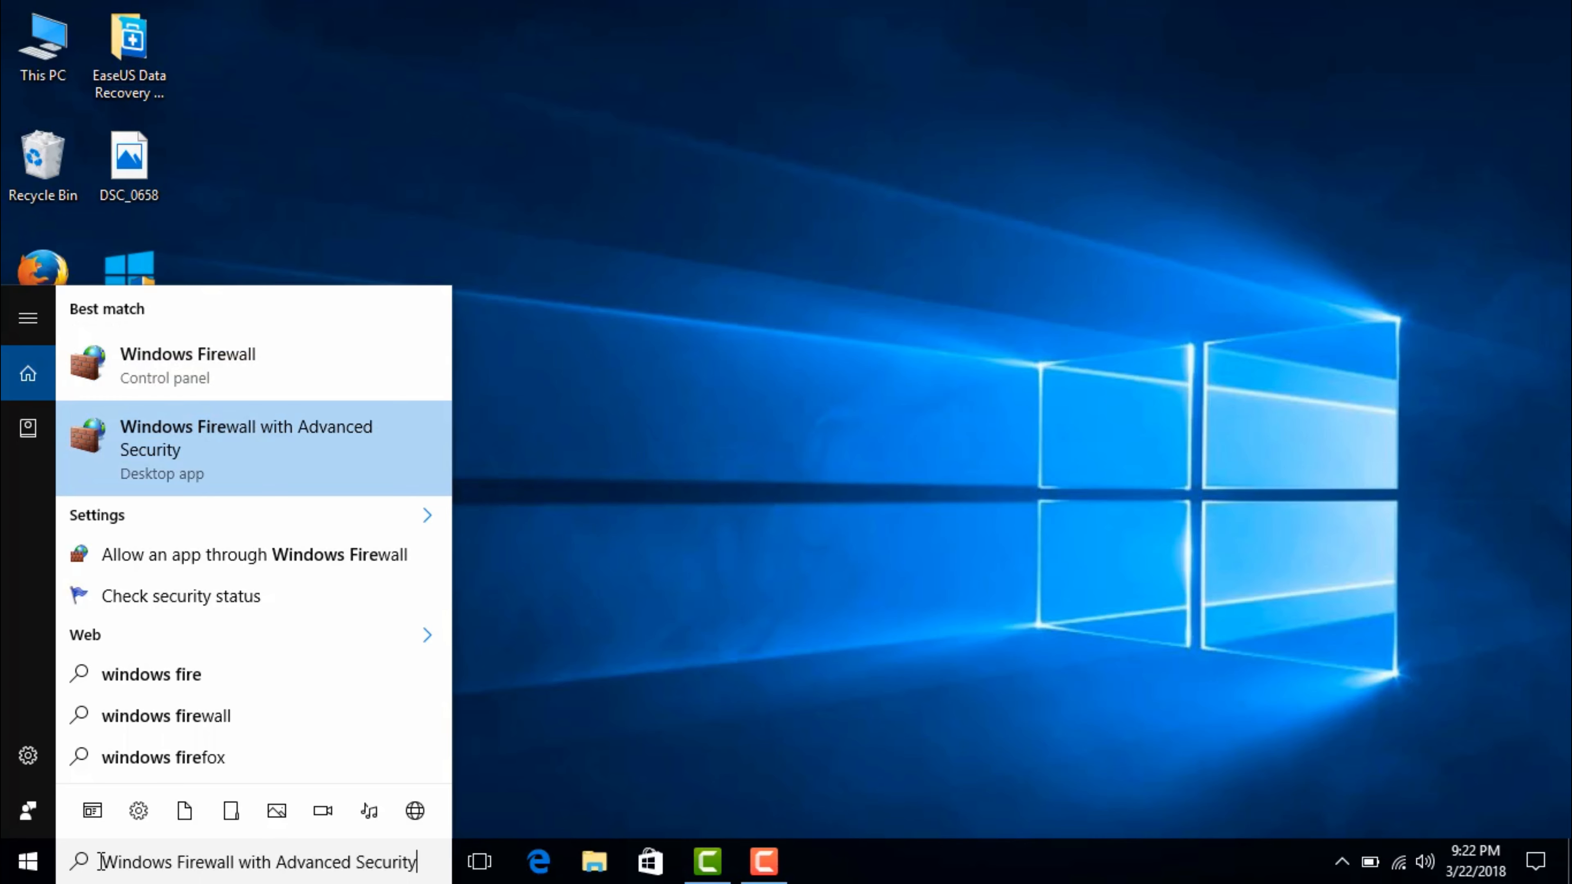
left_click(151, 482)
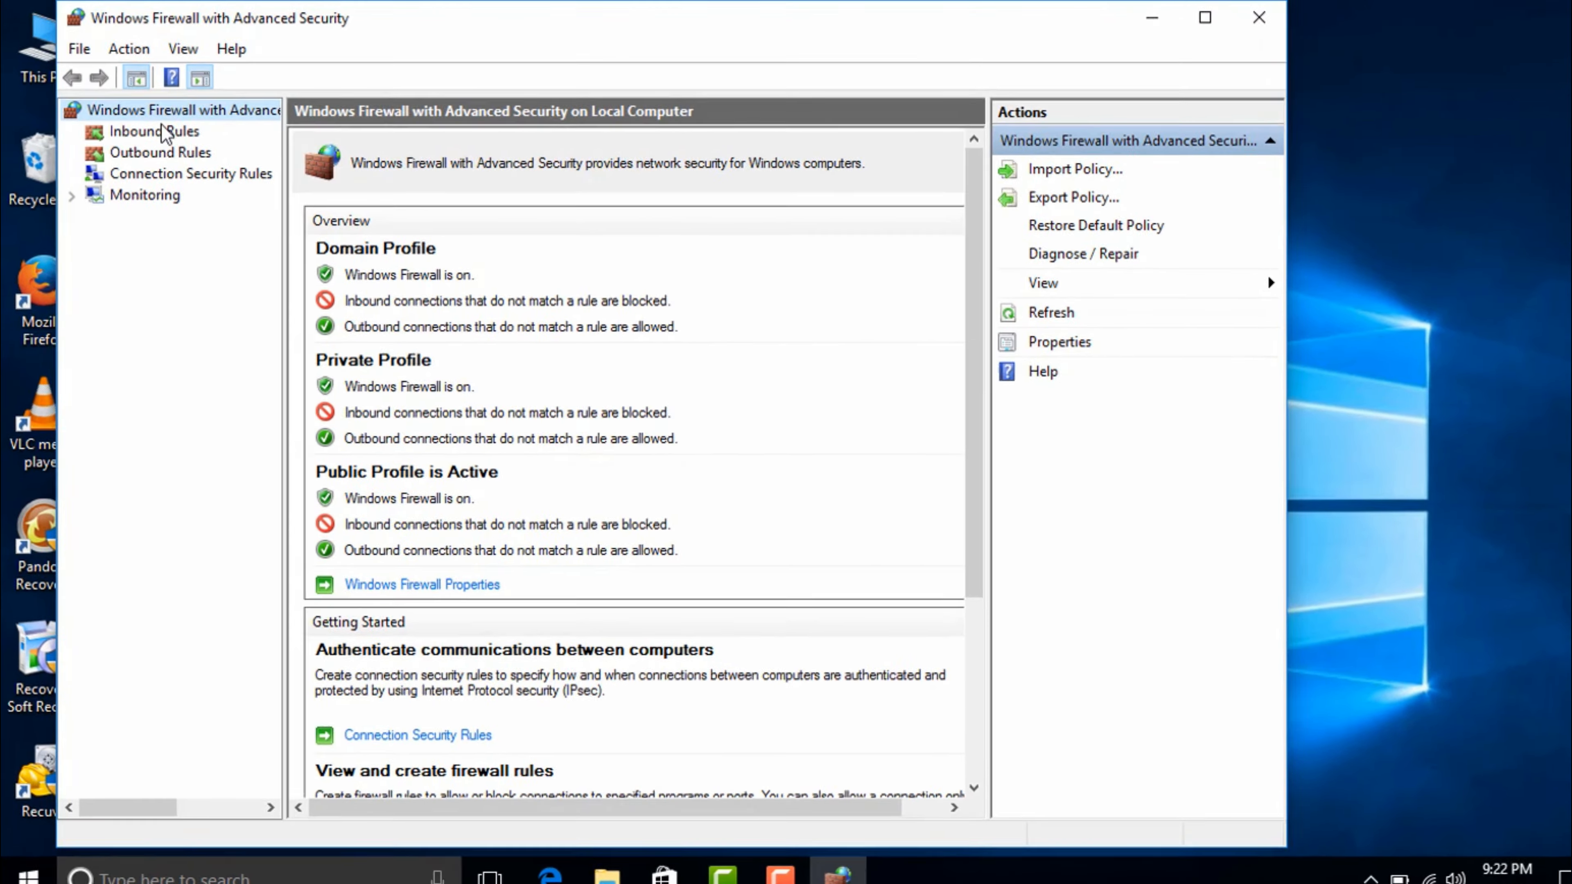
Start a new inbound rule of the Program type
left_click(162, 129)
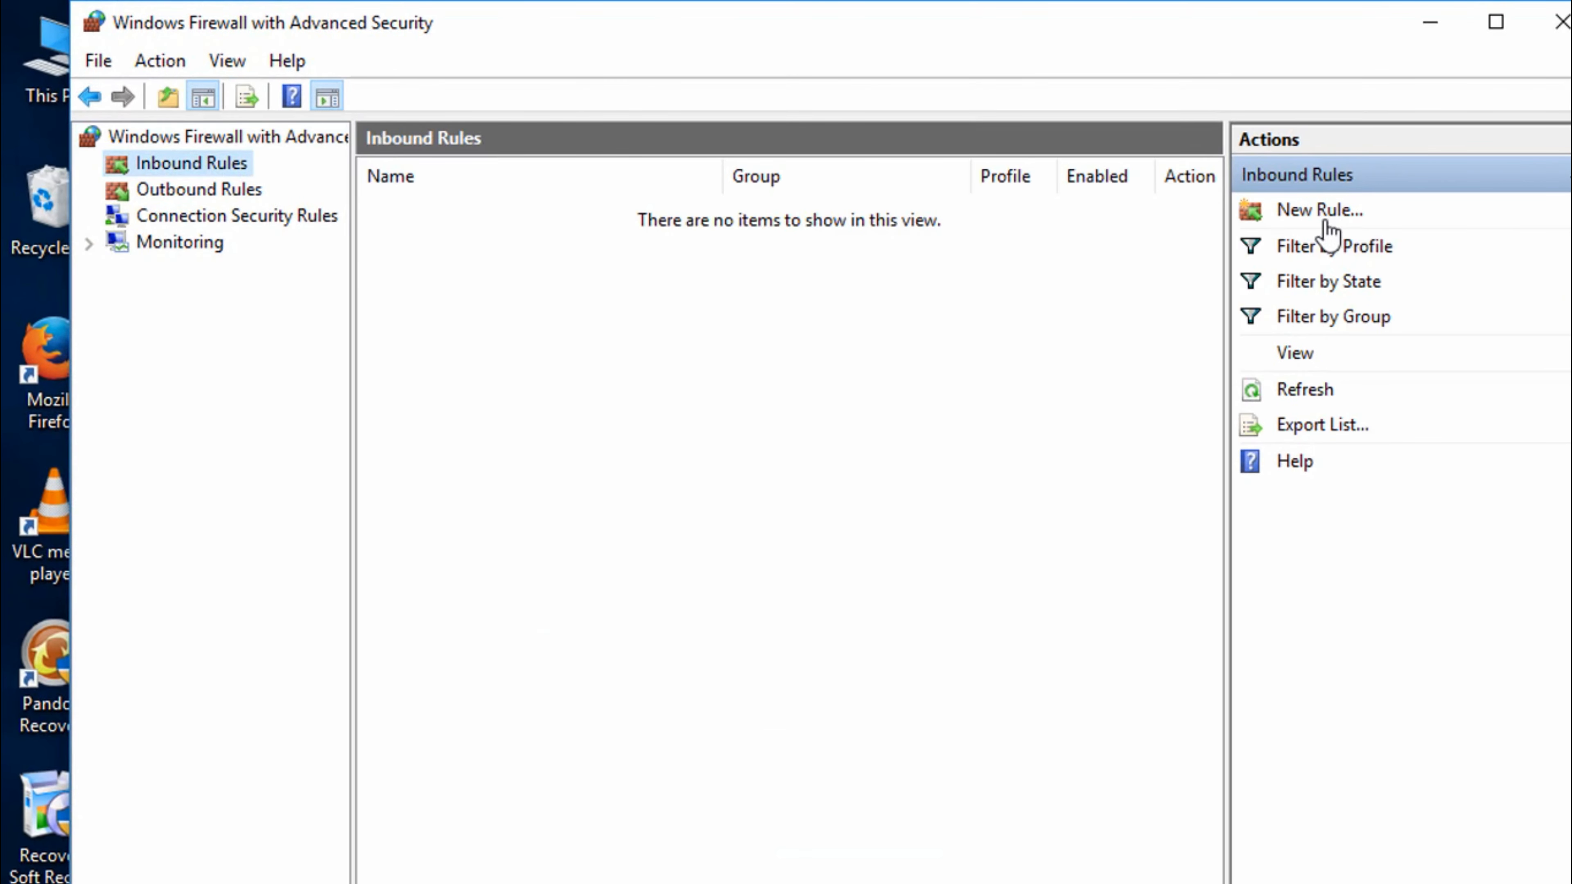
left_click(1324, 209)
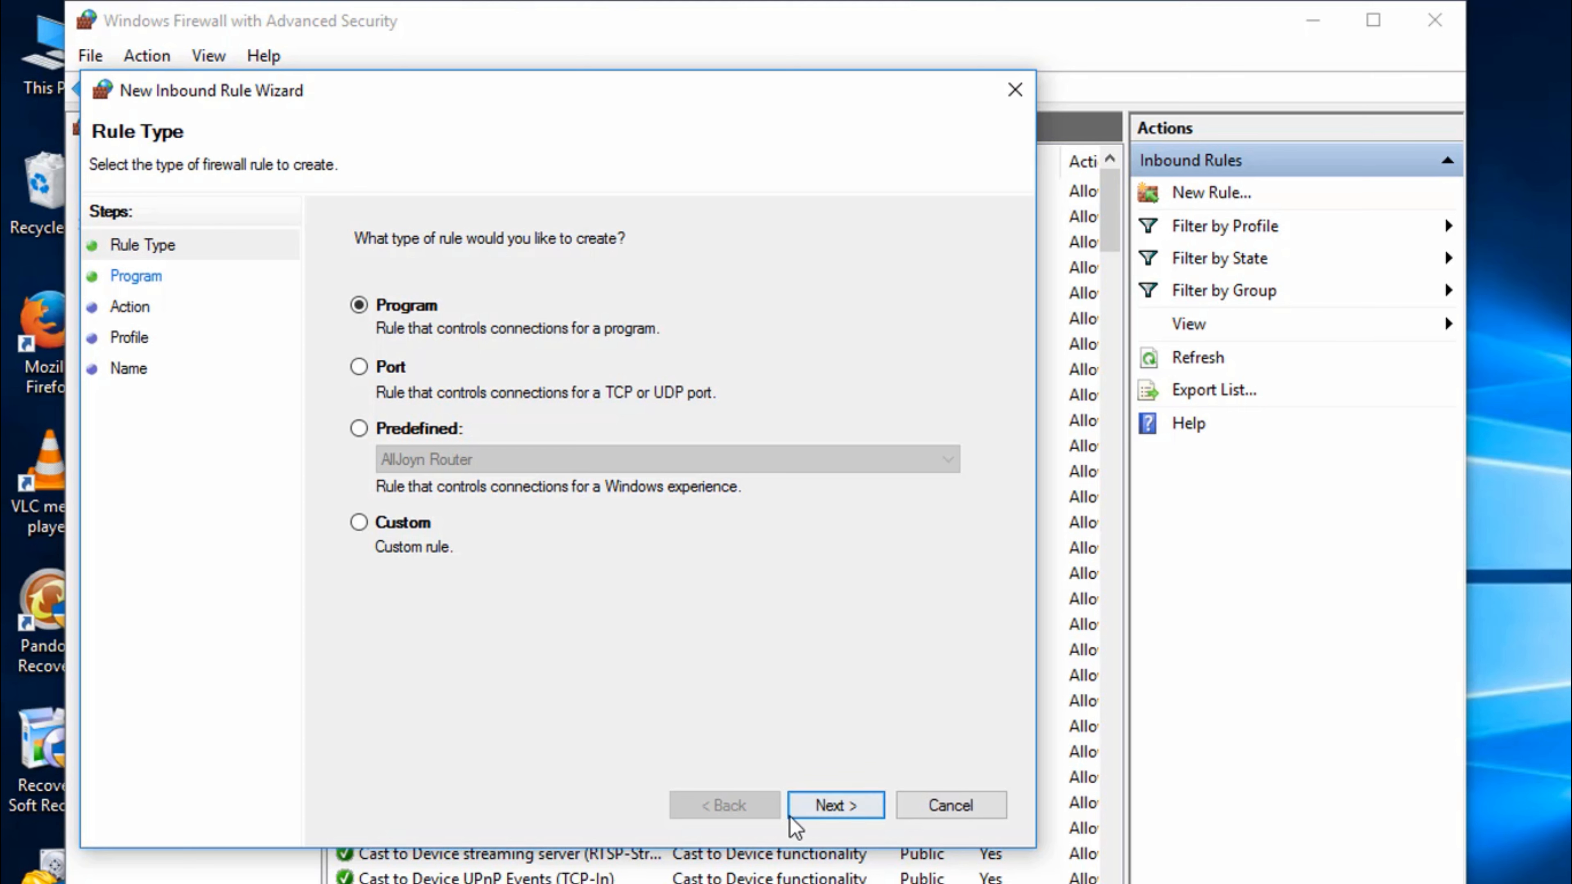
left_click(845, 804)
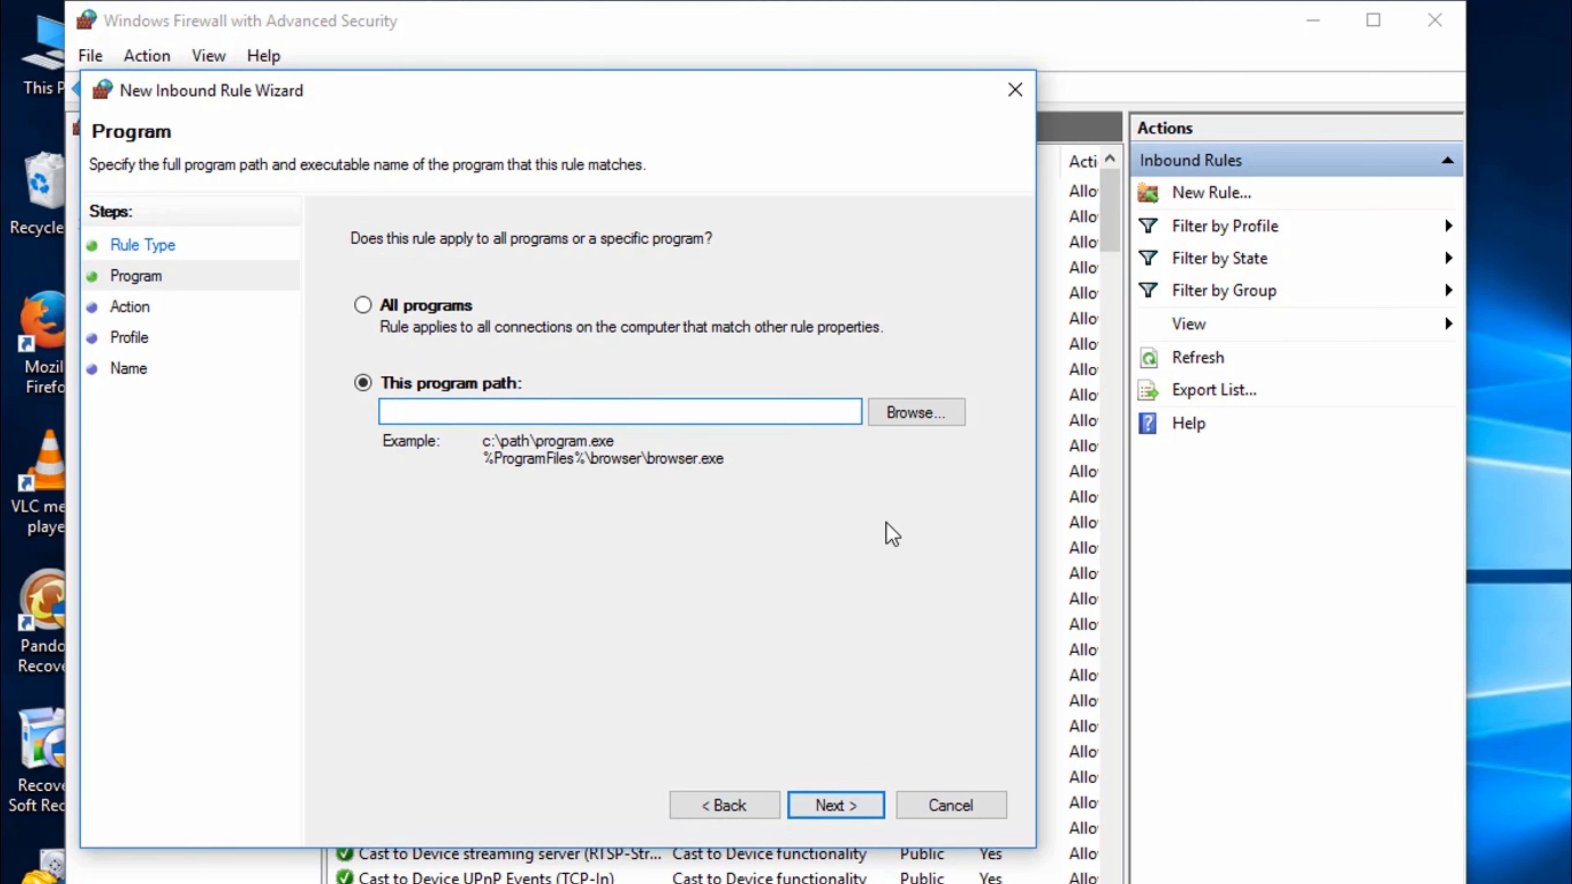
Set the rule's program path to the bootsect application in the Windows10Upgrade folder on Local Disk (C:)
left_click(911, 423)
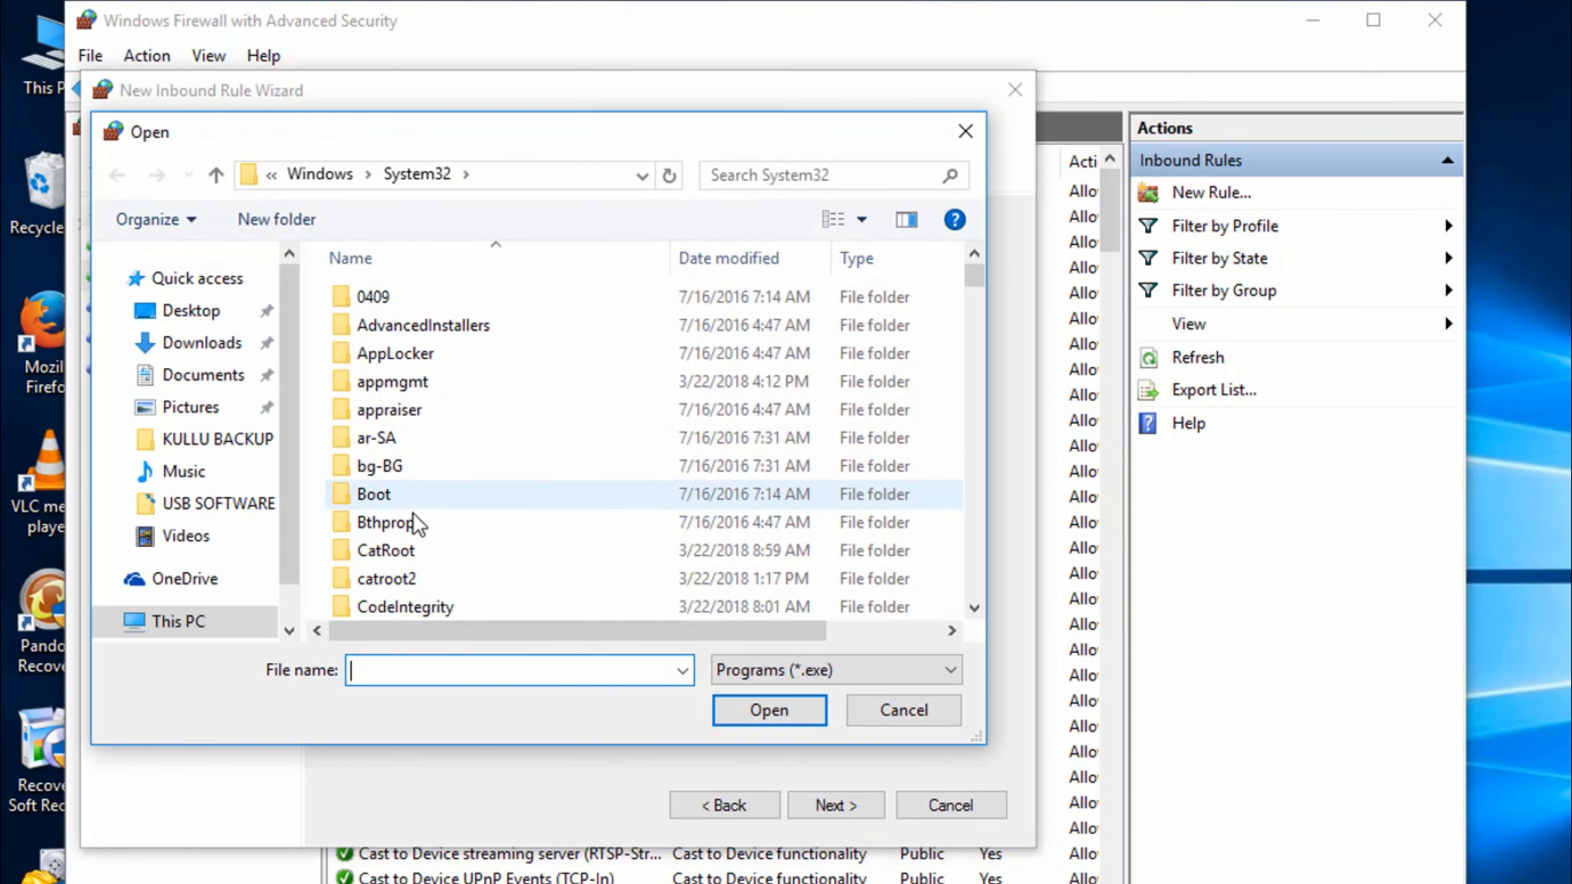
left_click(193, 624)
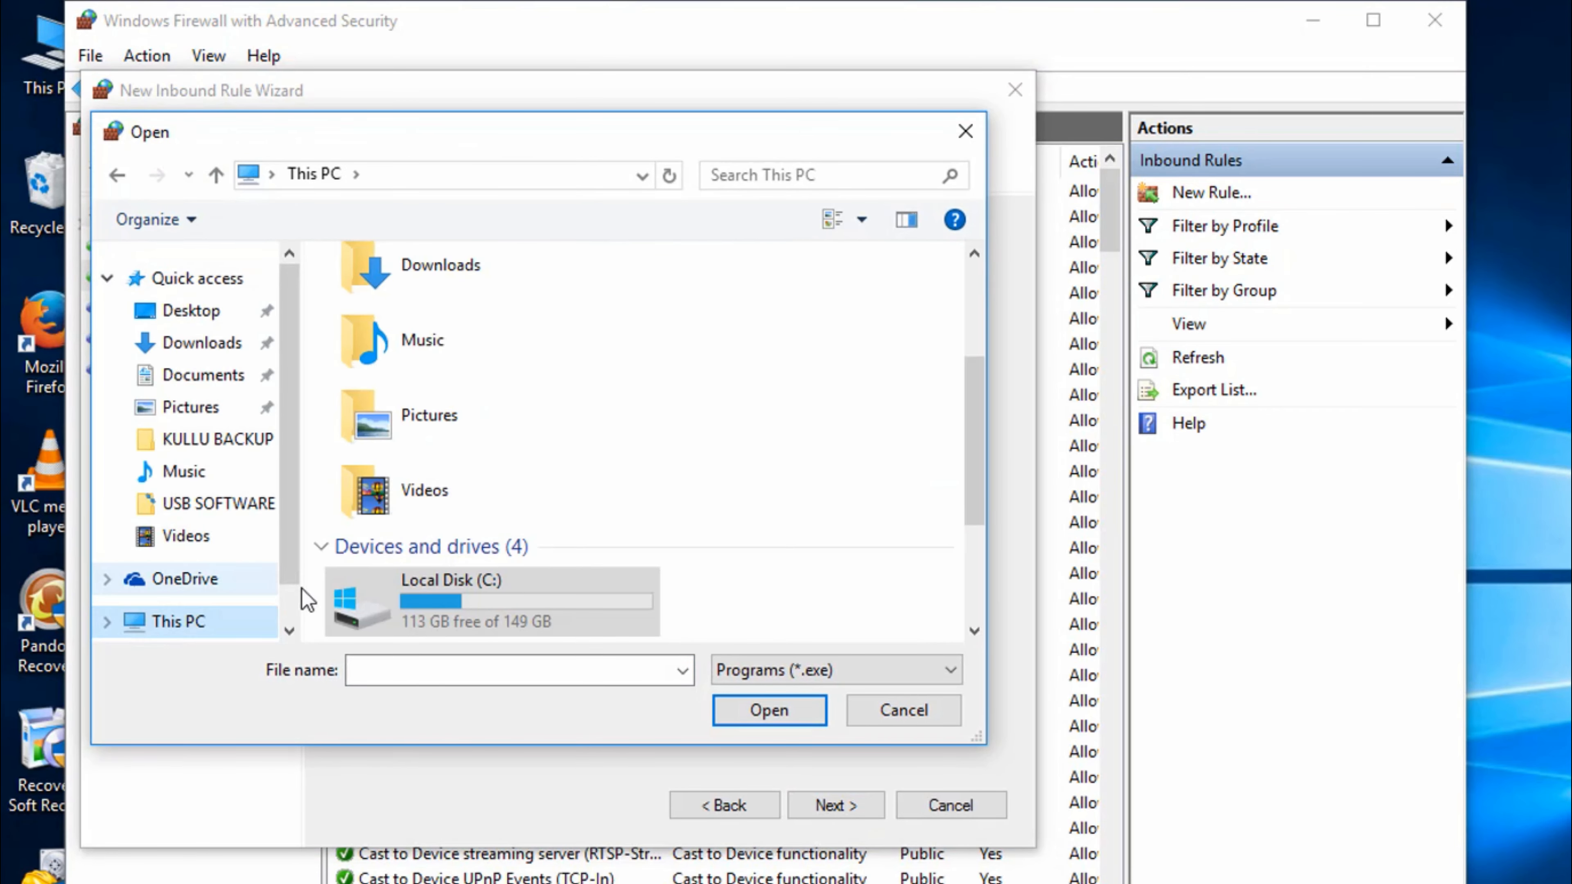
double_click(386, 600)
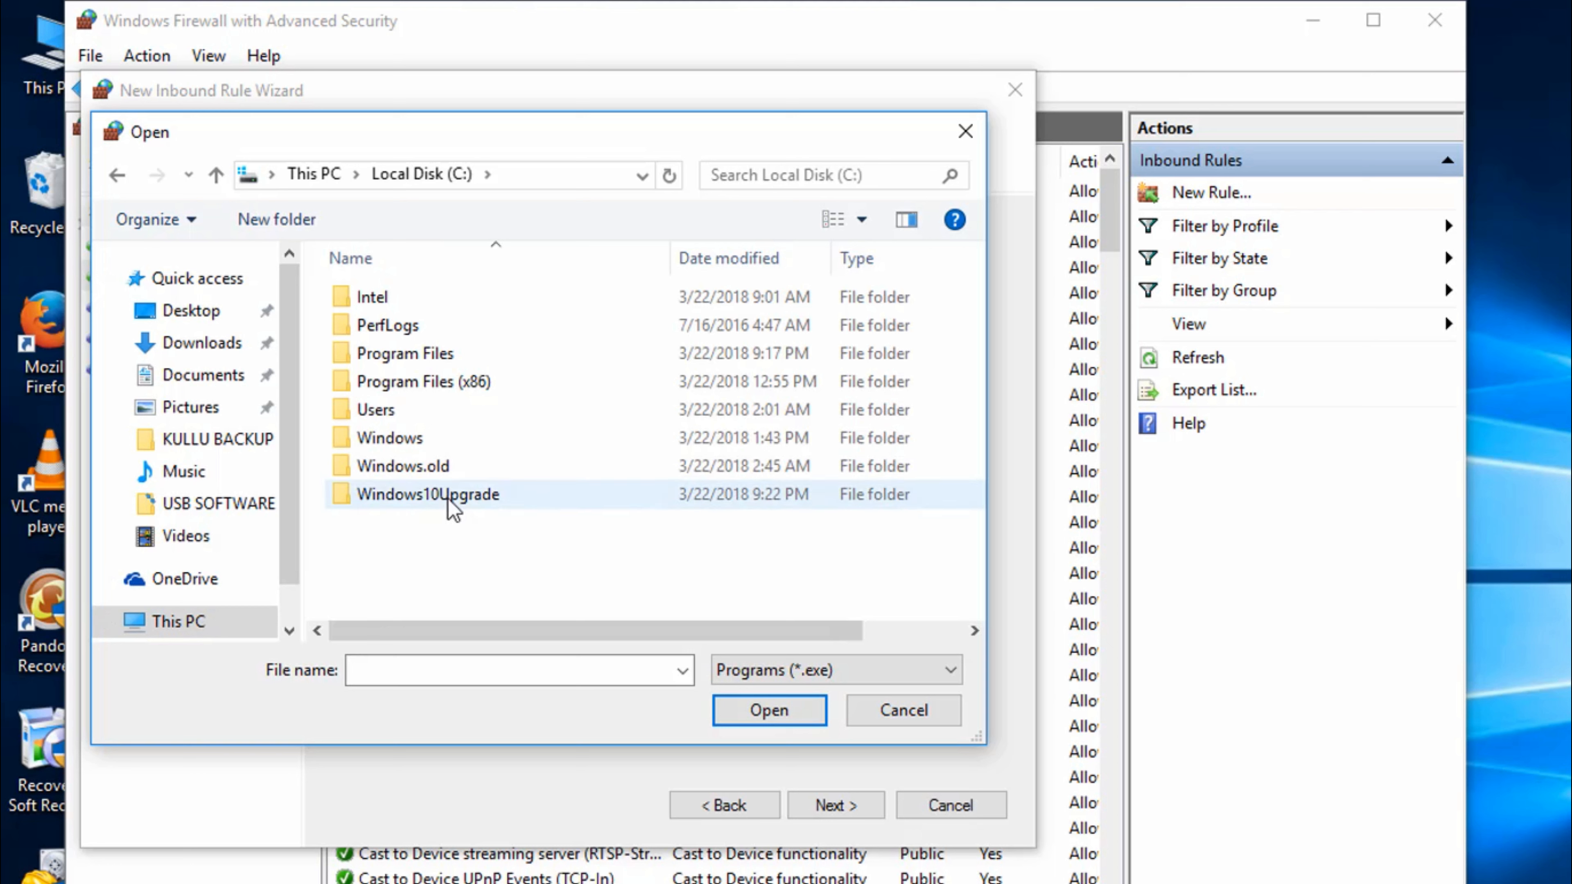
left_click(487, 503)
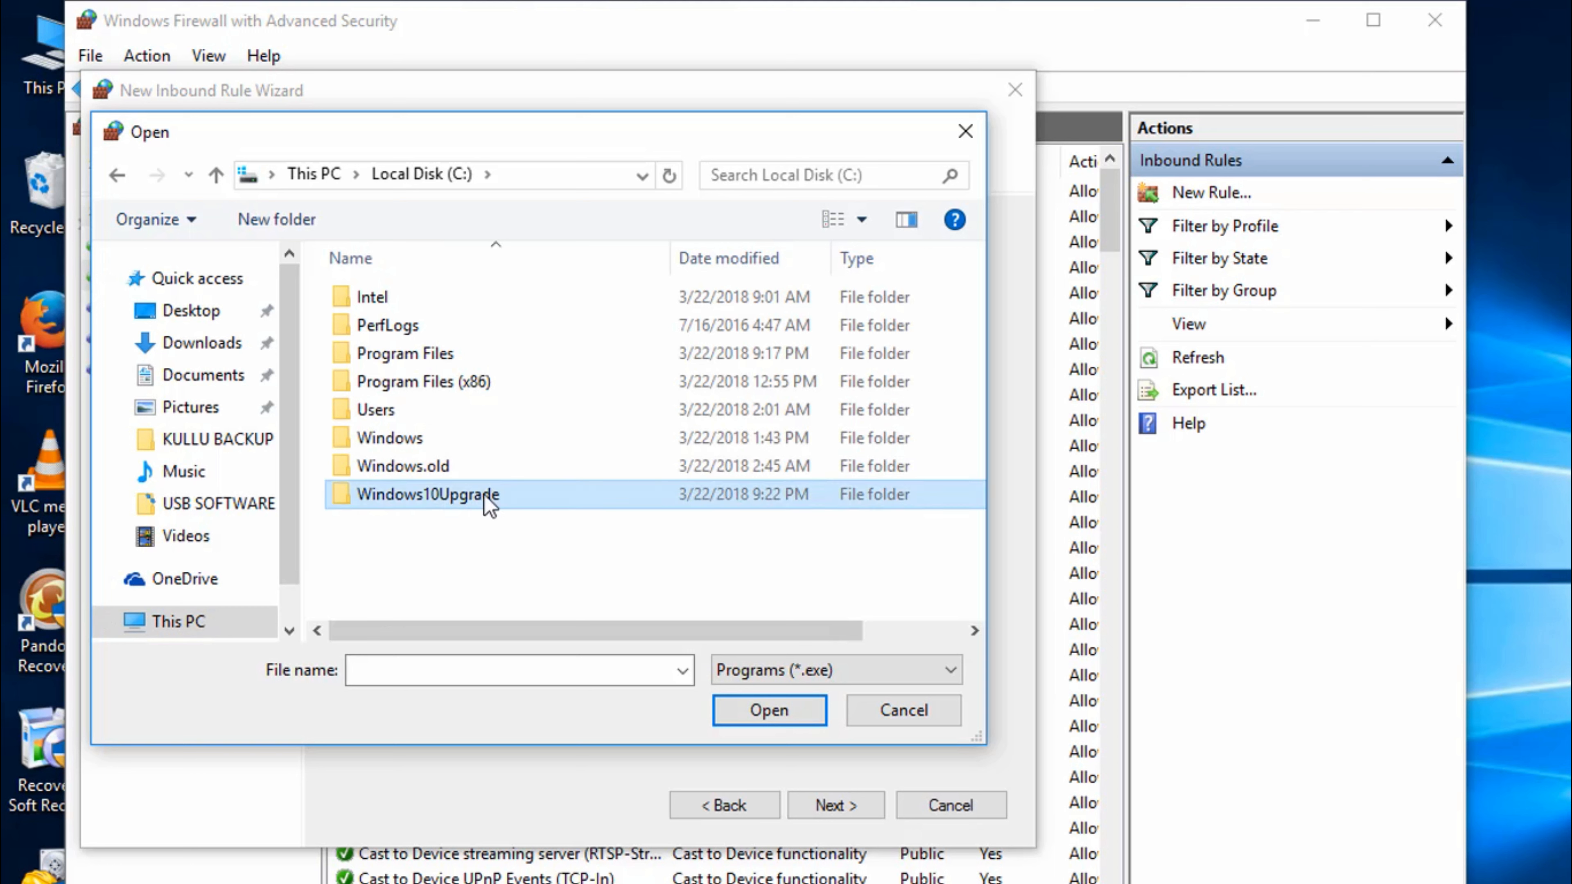
double_click(507, 495)
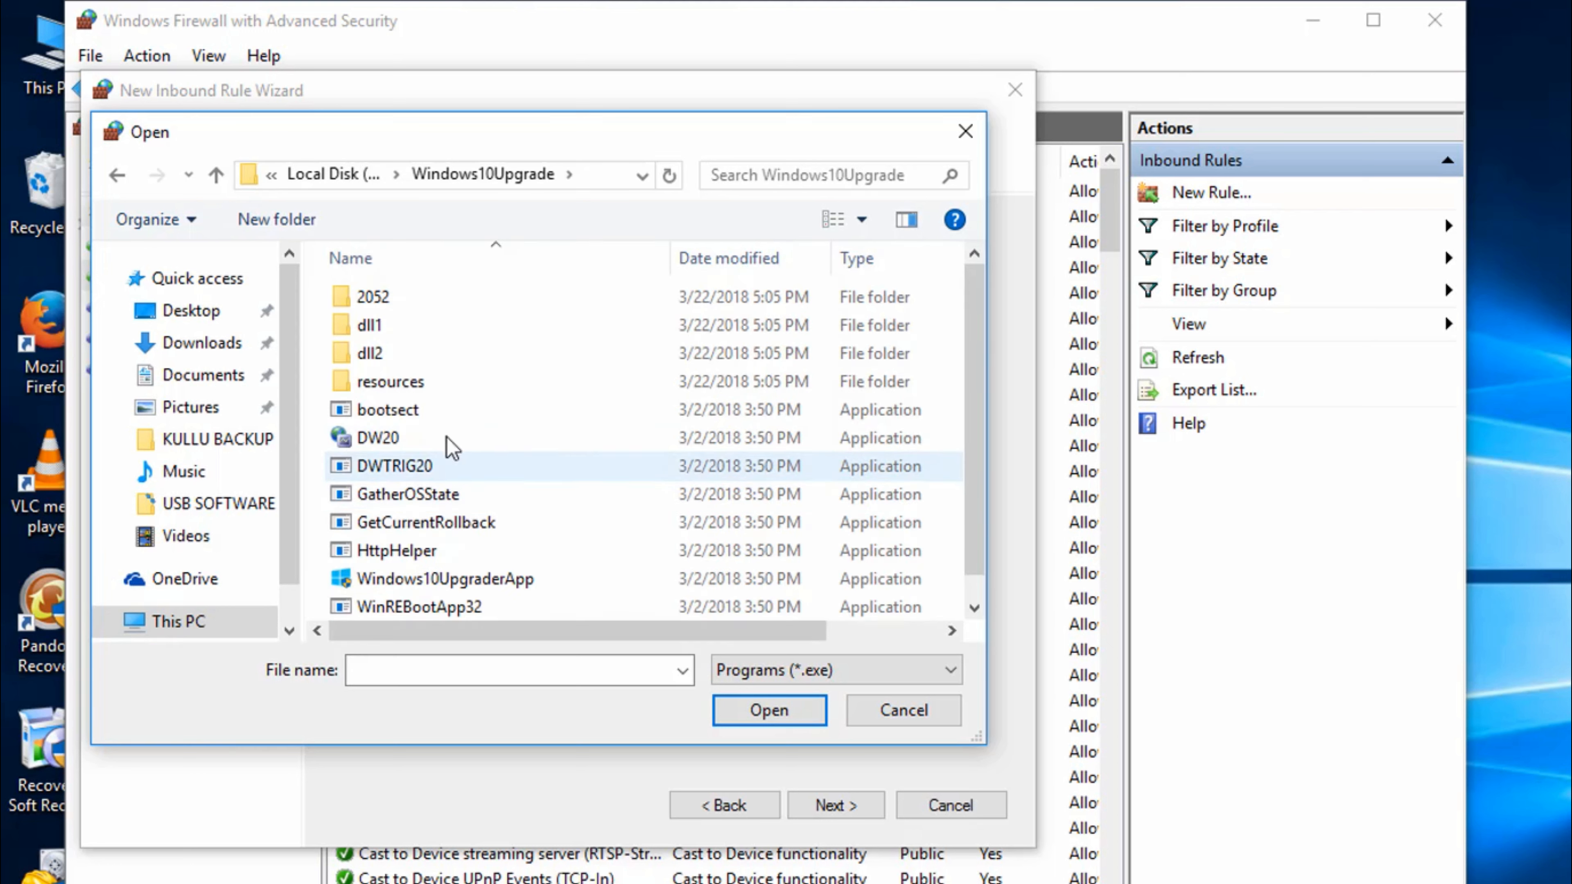
left_click(446, 414)
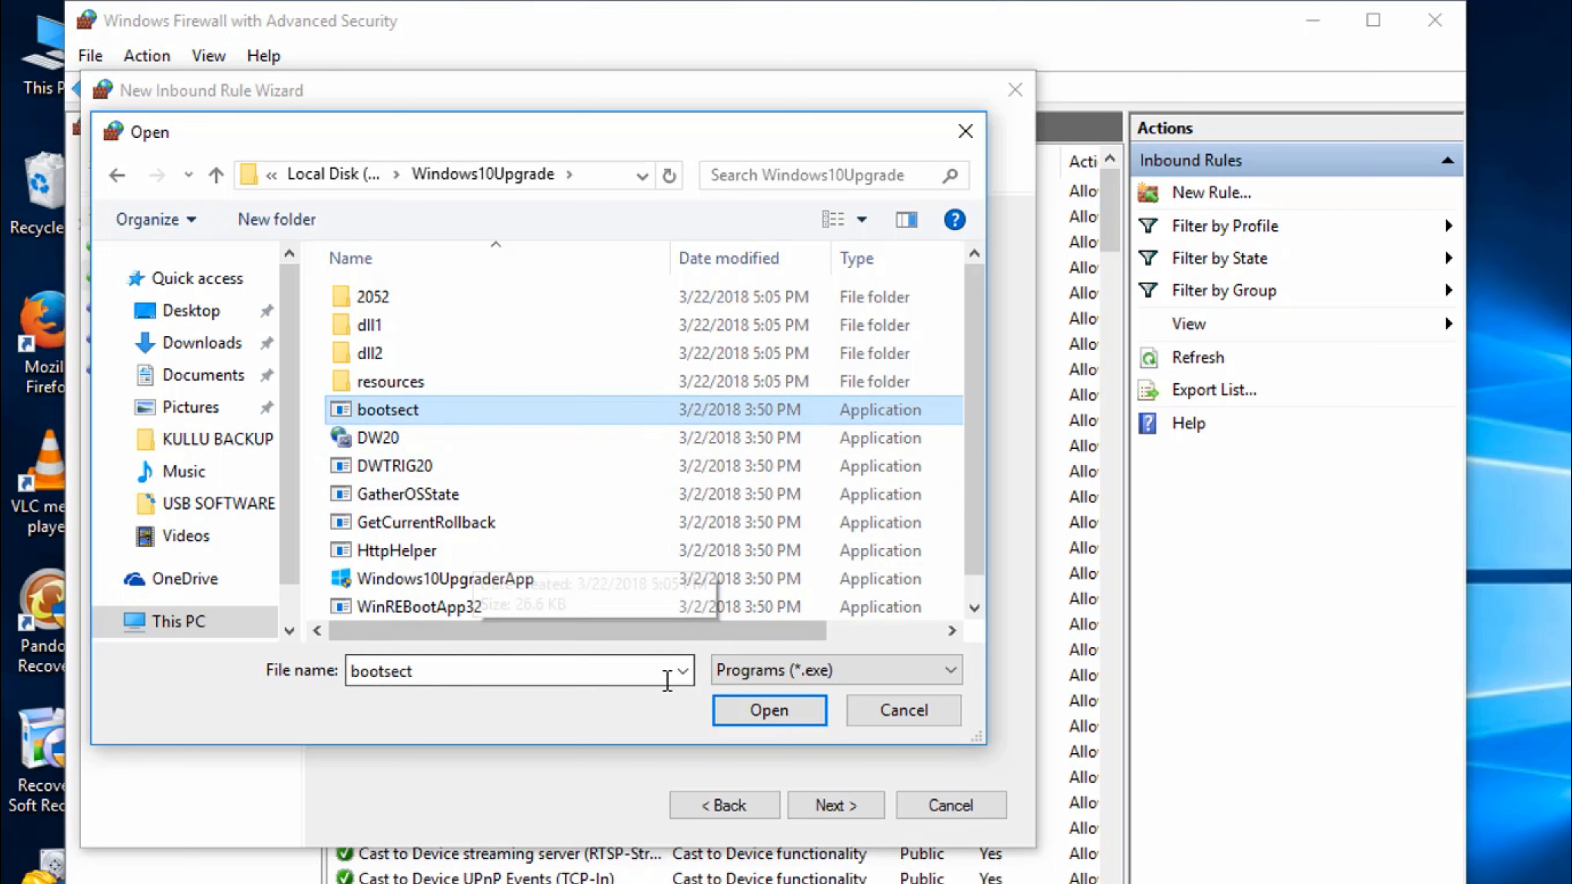
left_click(766, 708)
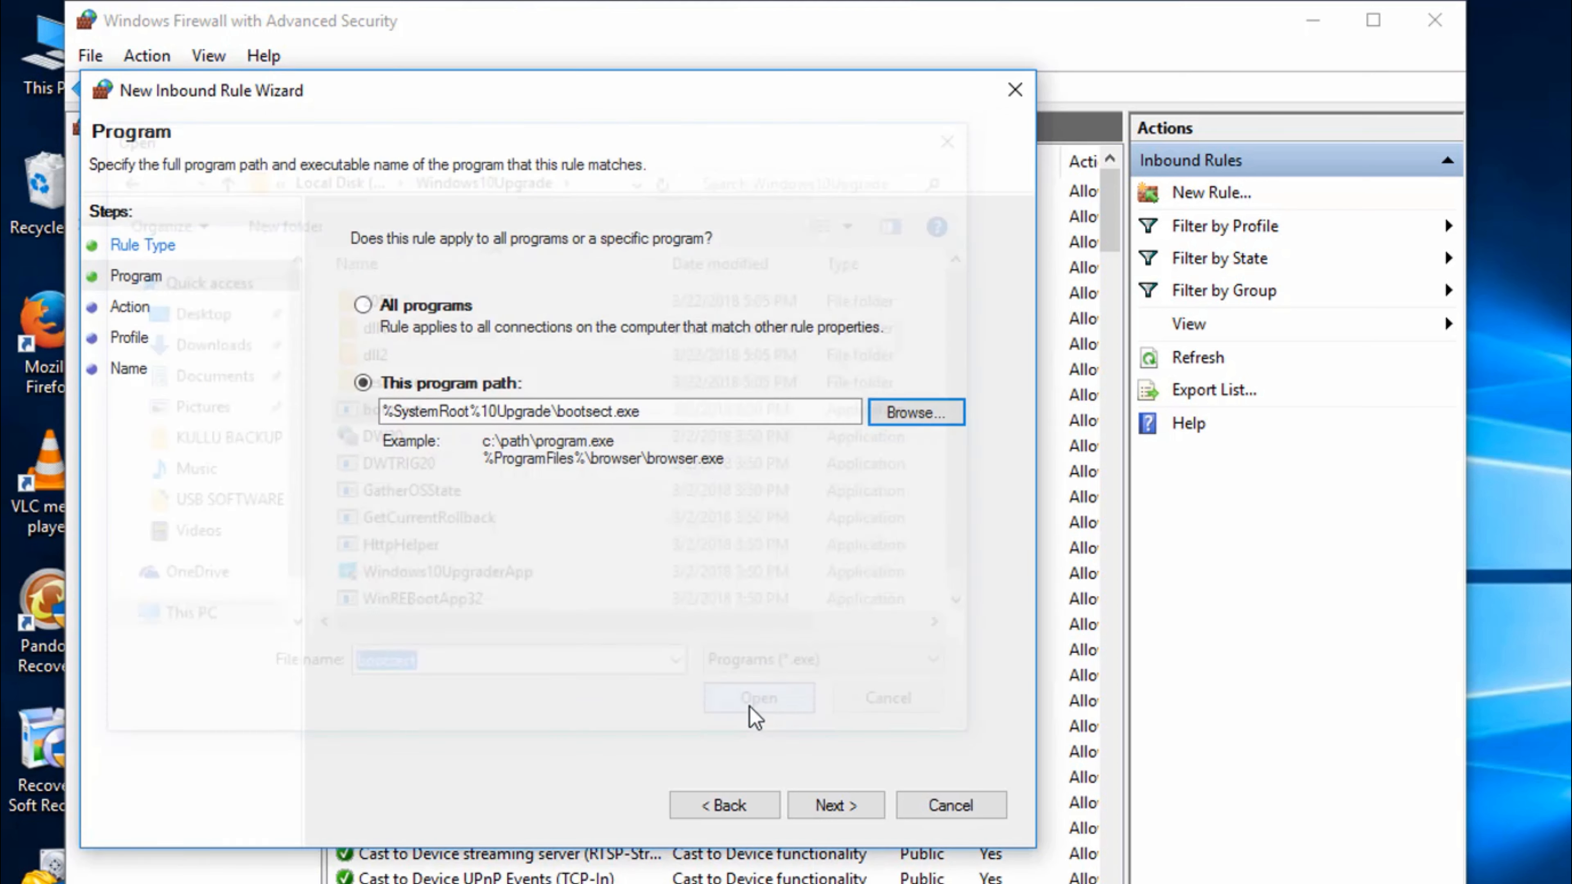
Set the bootsect rule to block the connection on all profiles and finish it with the name "windows update disable"
left_click(821, 808)
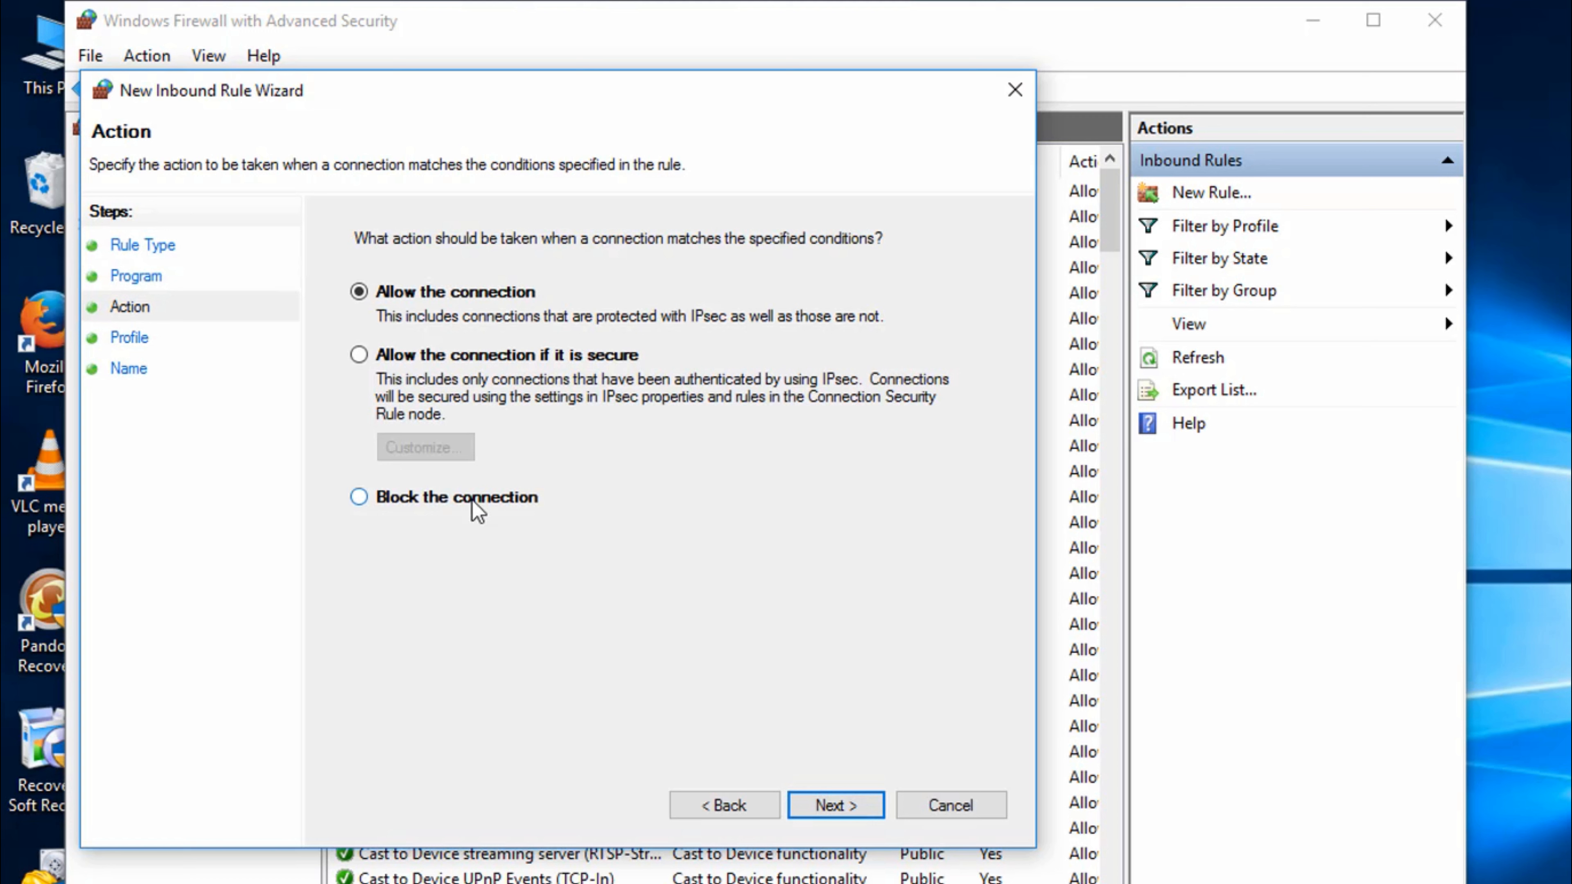
left_click(852, 808)
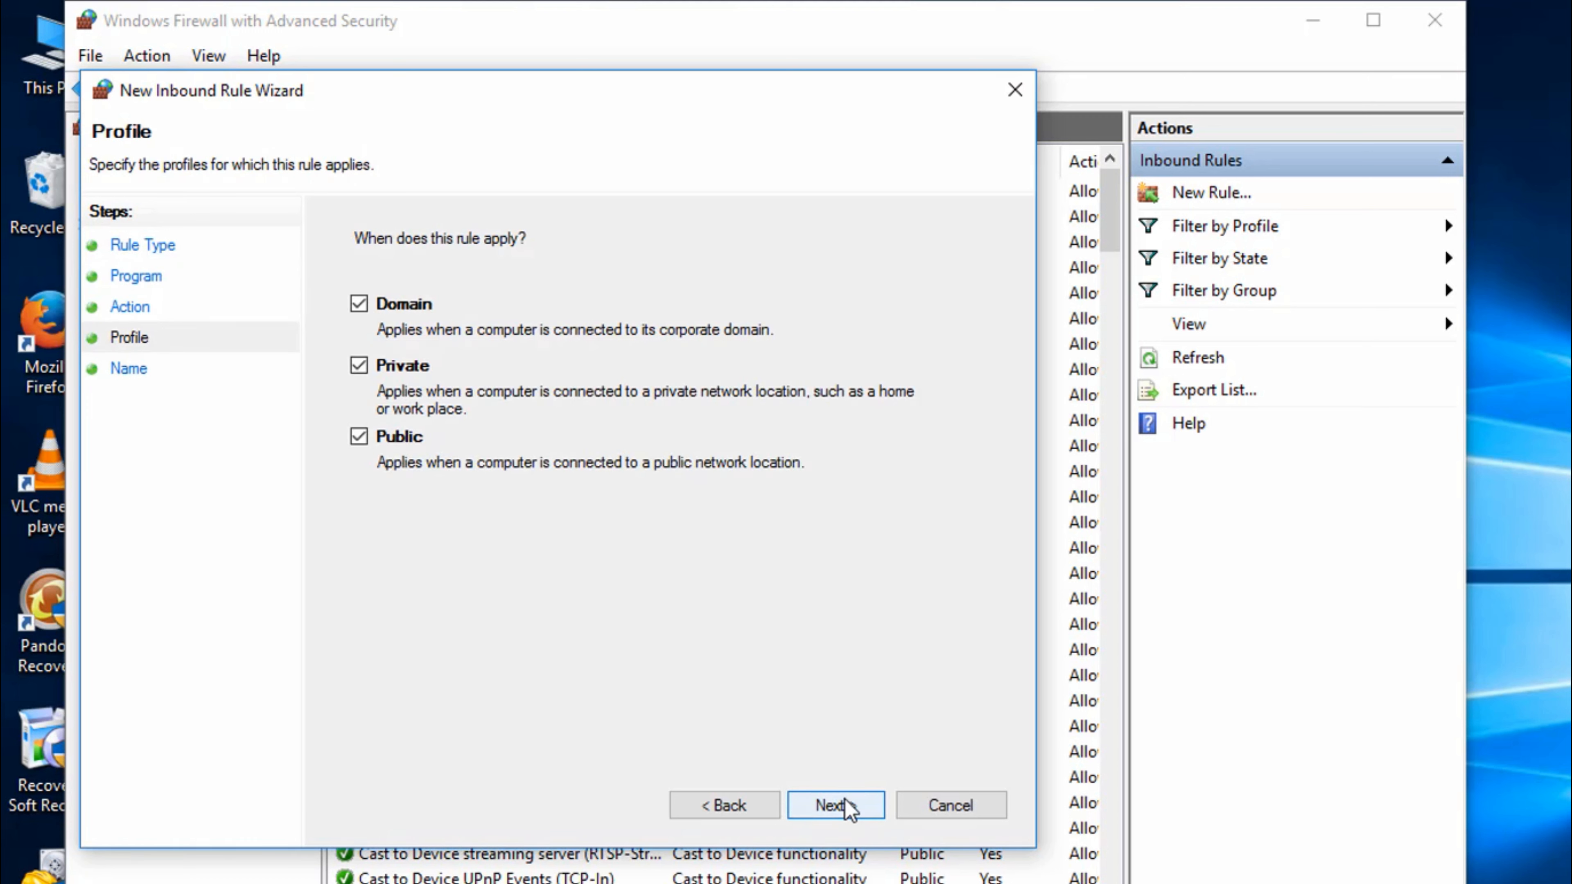
left_click(846, 804)
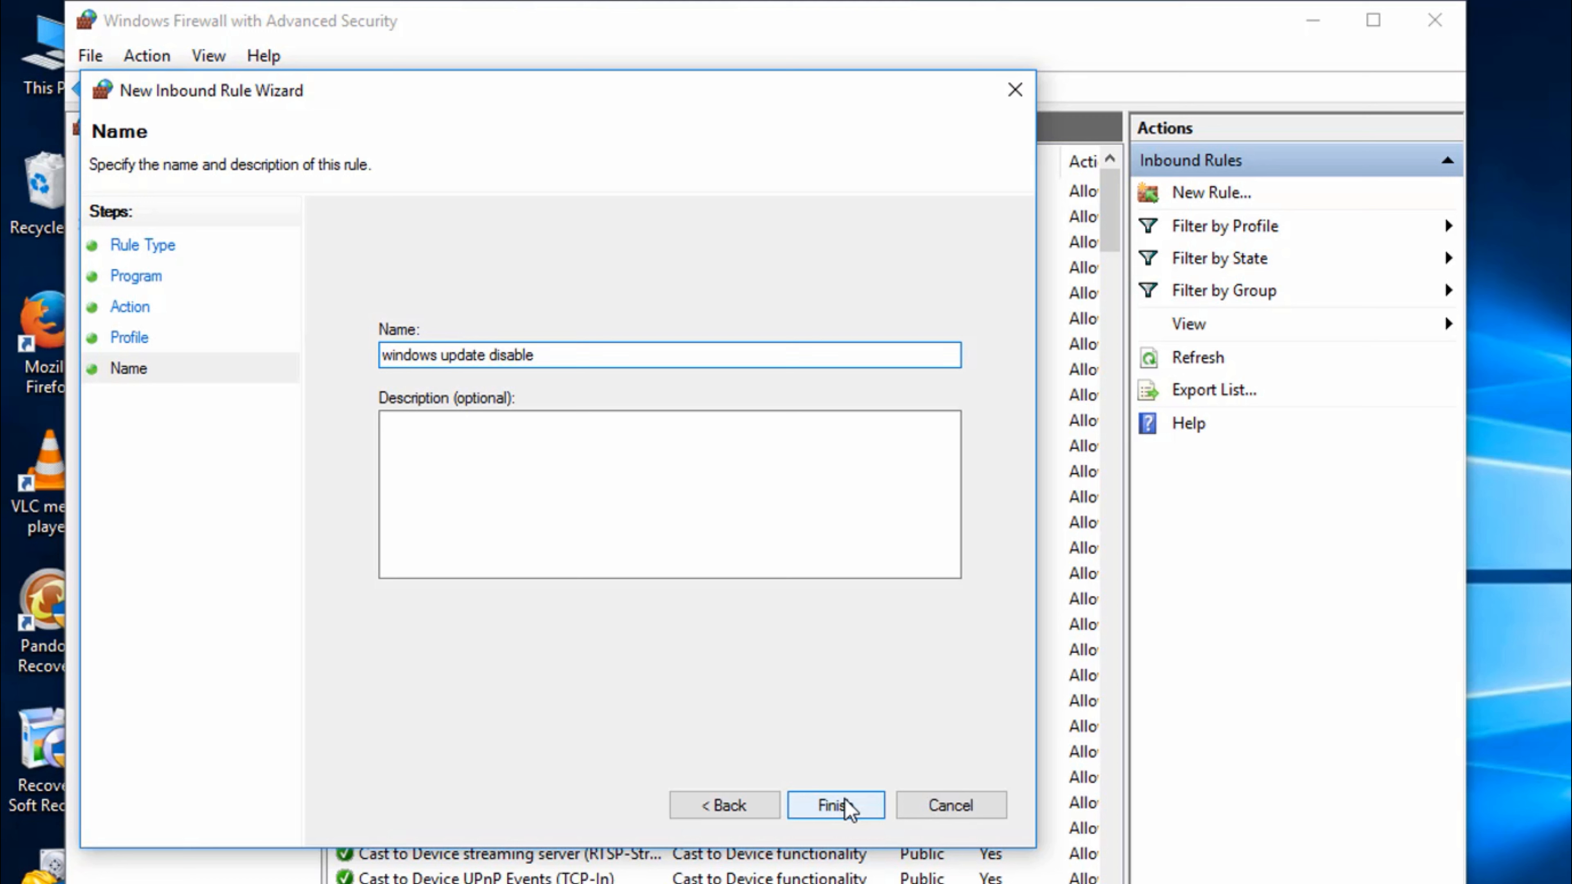
left_click(870, 812)
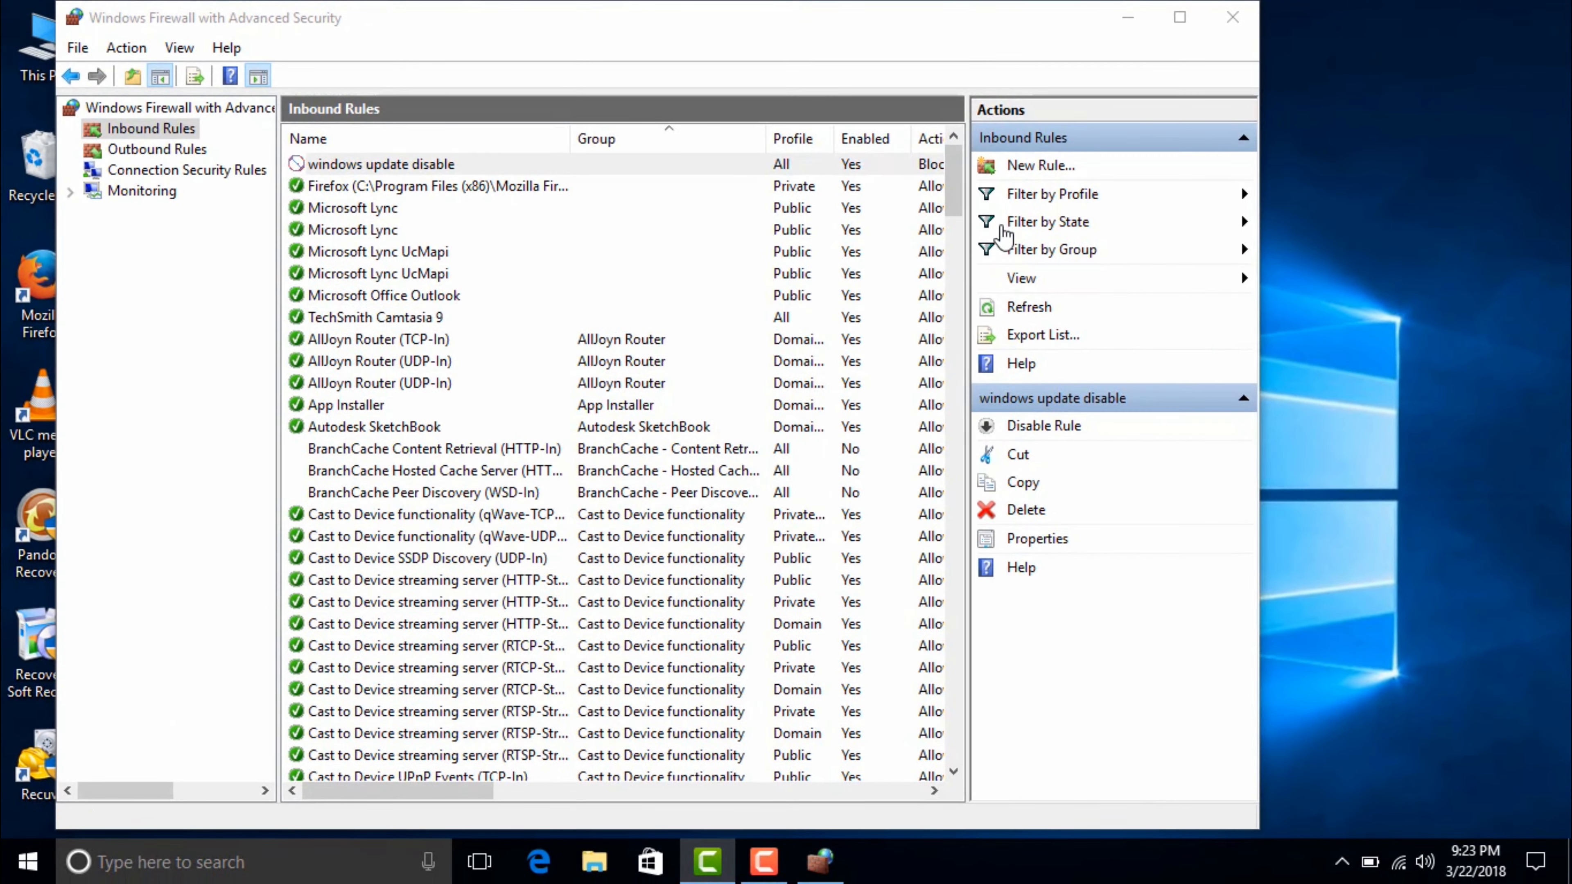
Start another inbound program rule and choose DW20 from the Windows10Upgrade folder as its program
left_click(1098, 171)
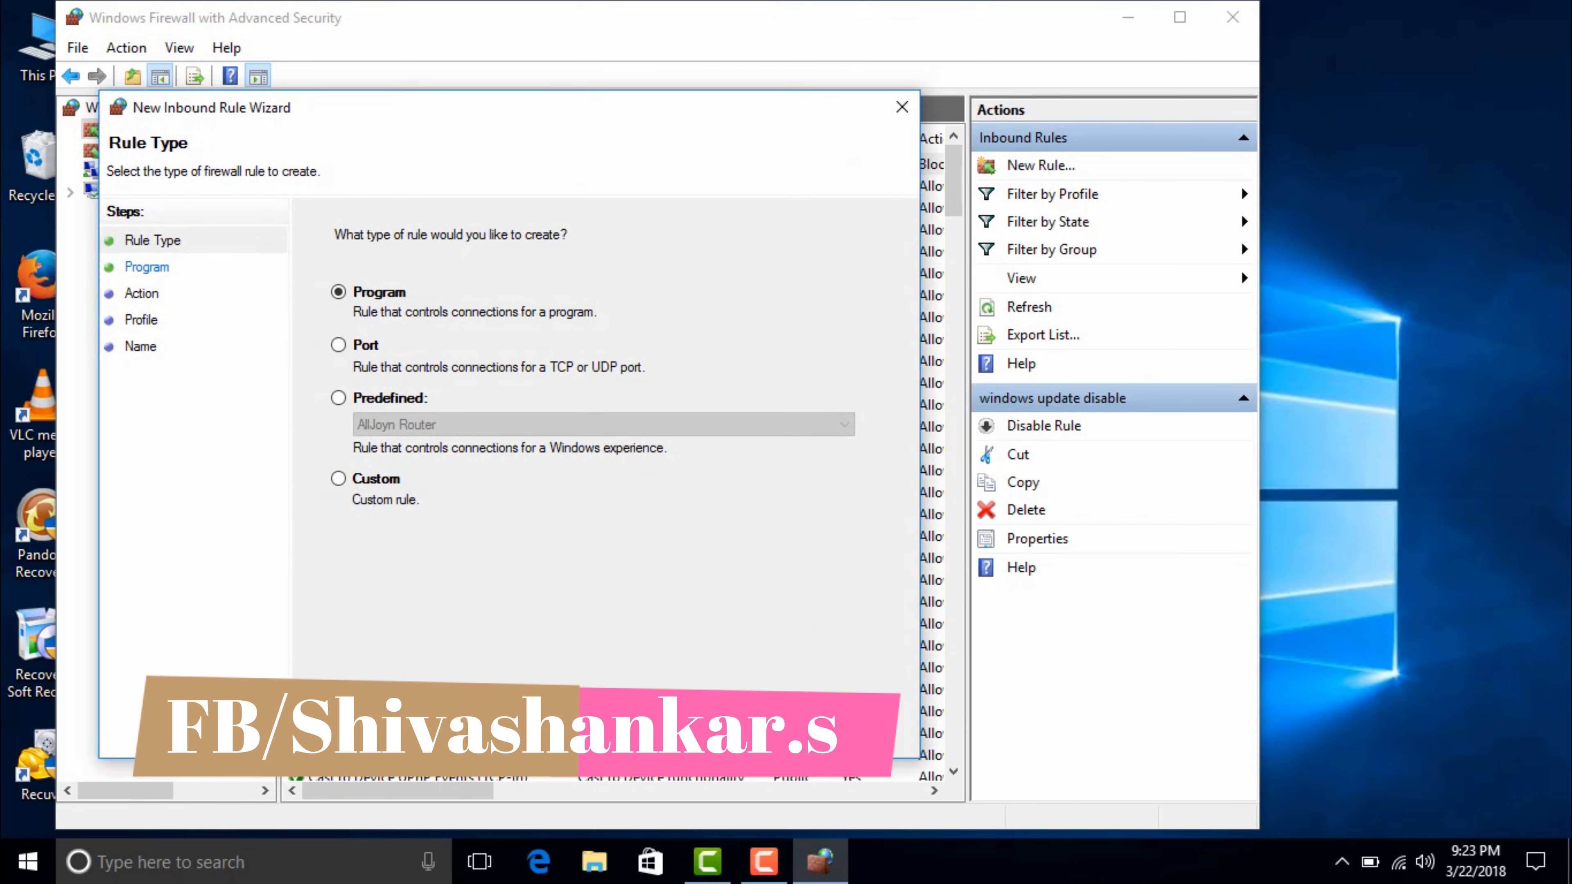
left_click(747, 721)
left_click(811, 384)
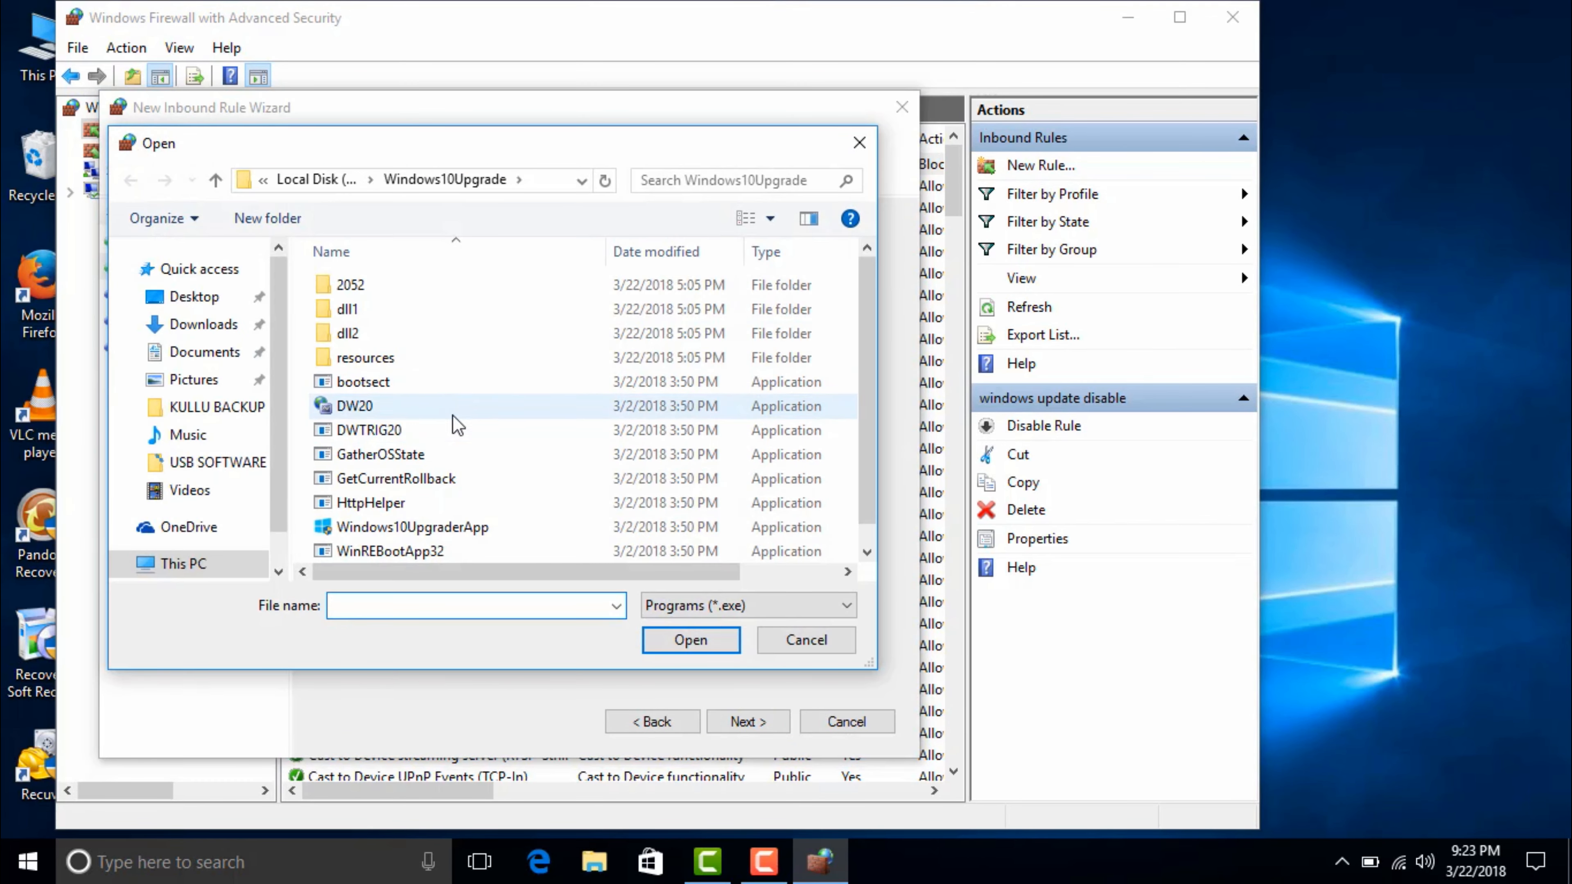
left_click(446, 407)
left_click(686, 641)
Set the DW20 rule to block the connection on all profiles and finish it as "windows update disable"
left_click(743, 722)
left_click(405, 456)
left_click(770, 722)
left_click(777, 728)
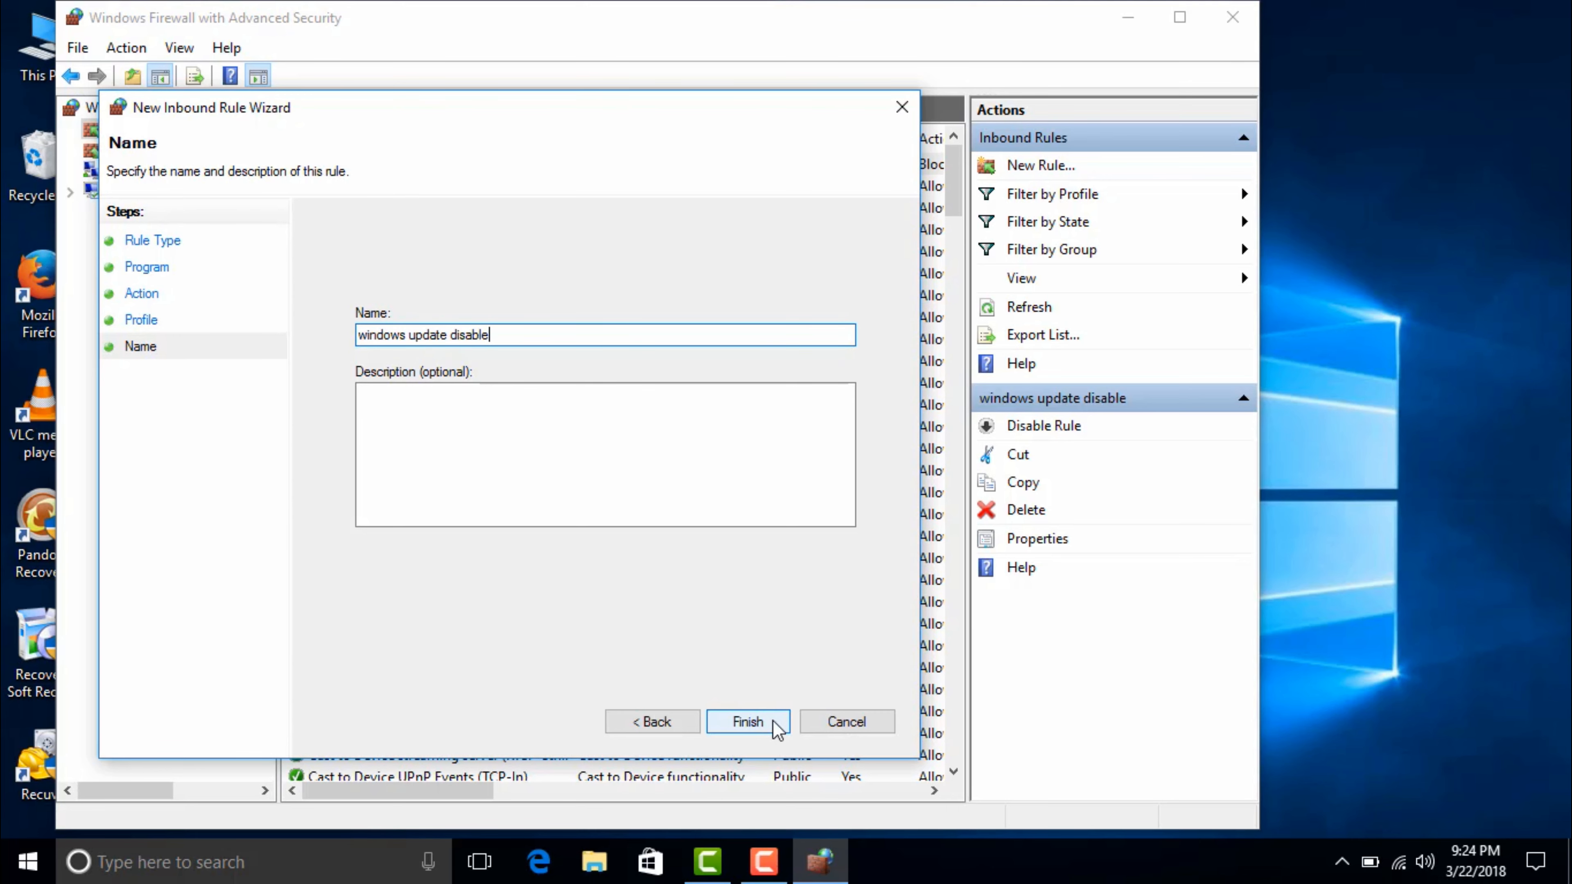
left_click(747, 722)
Start a third inbound program rule and choose GatherOSState from the Windows10Upgrade folder as its program
left_click(1041, 165)
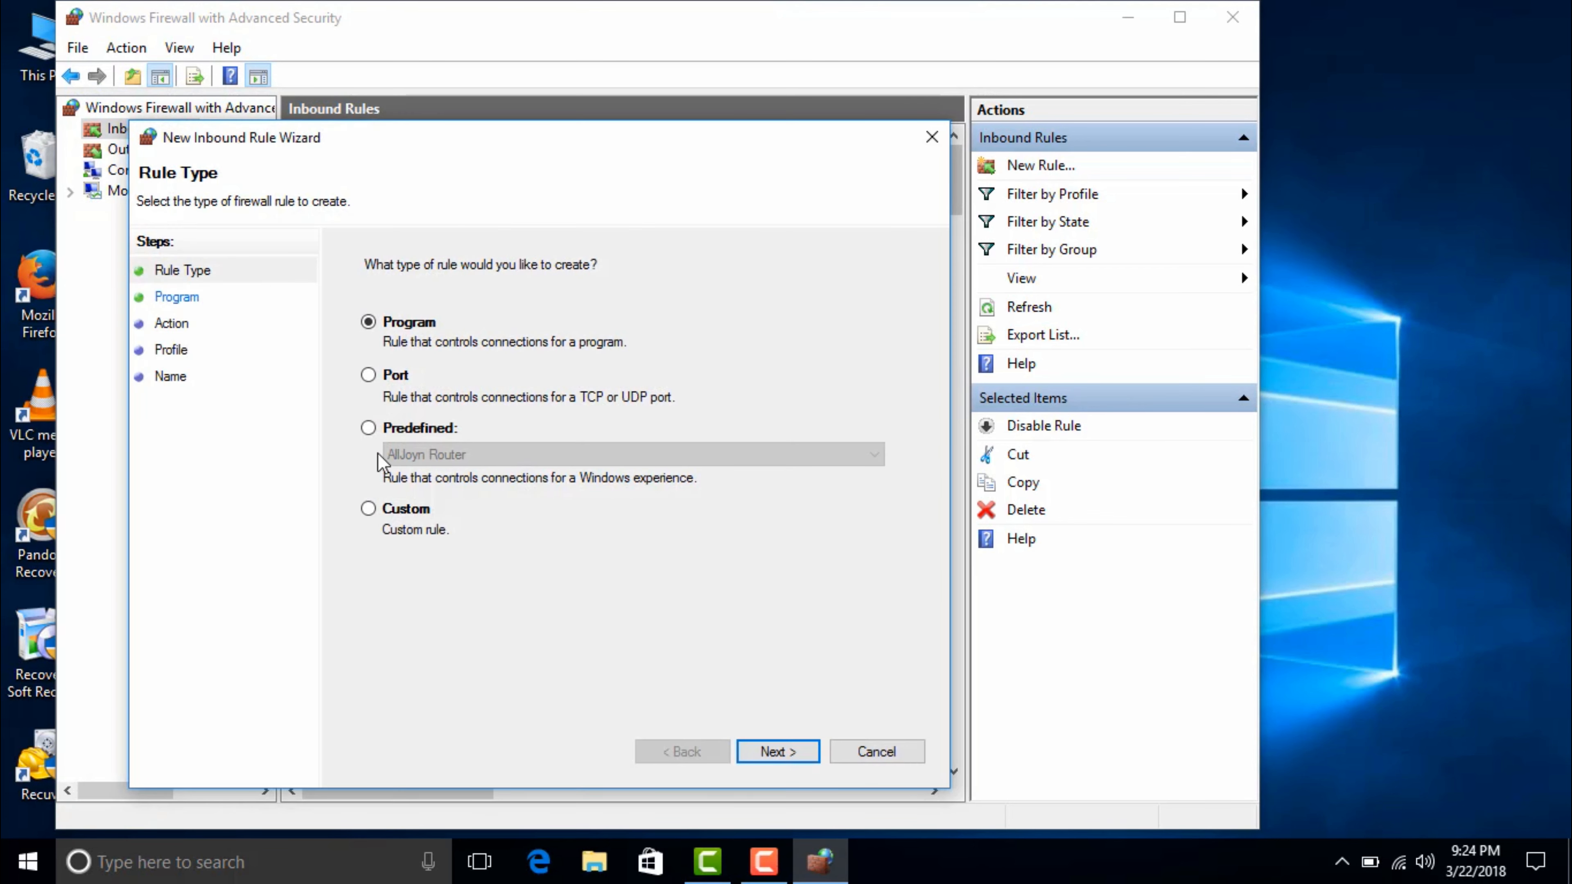
left_click(756, 751)
left_click(842, 414)
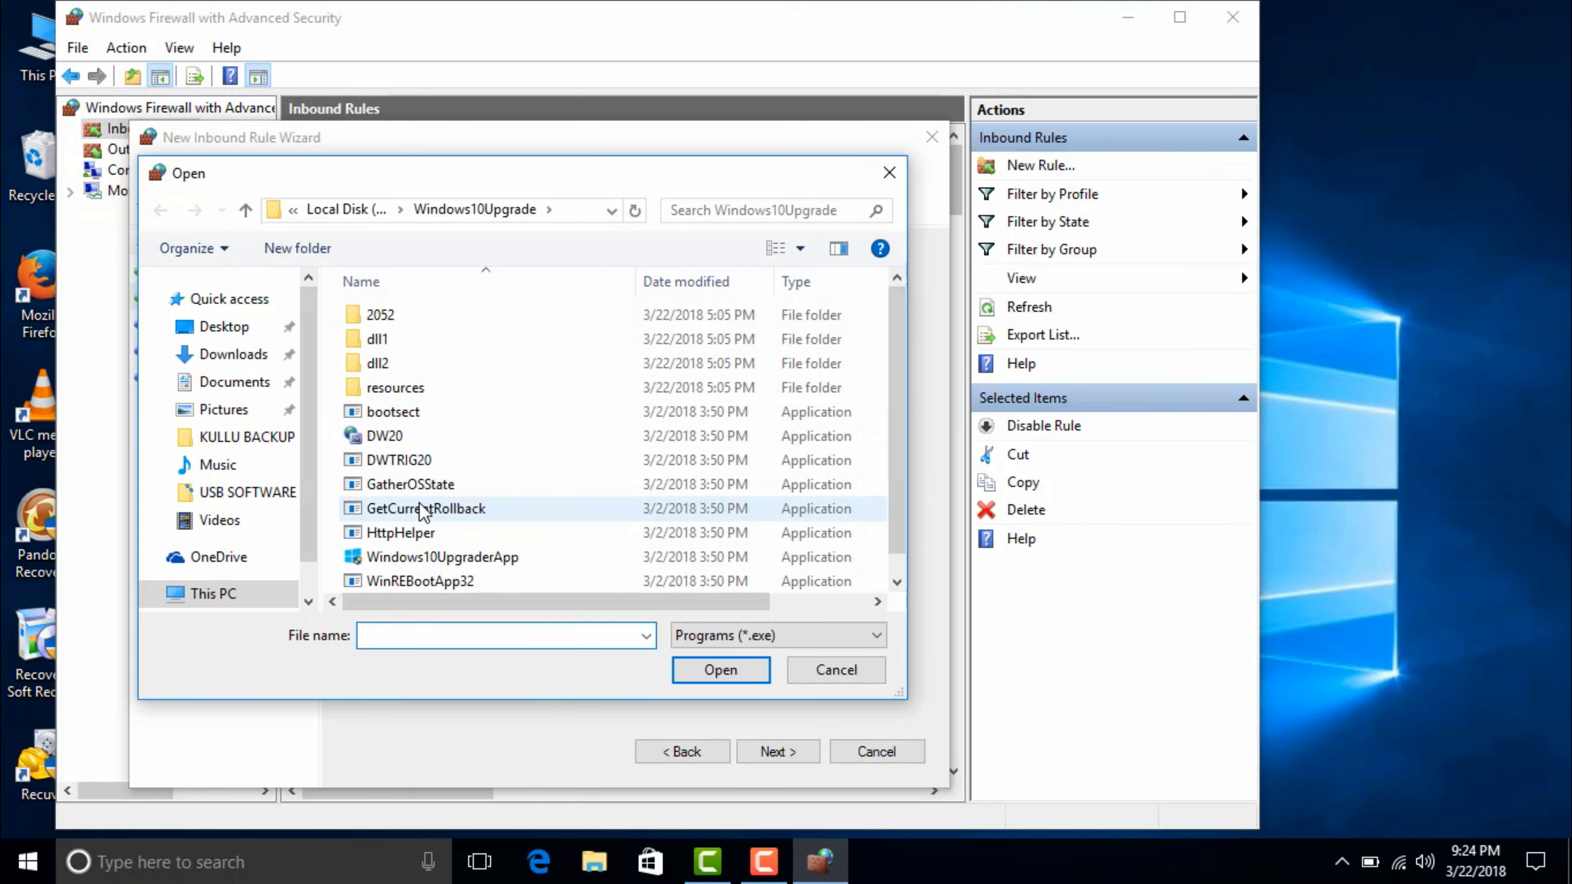
left_click(424, 489)
left_click(718, 669)
Set the GatherOSState rule to block the connection on all profiles and finish it as "windows update disable"
left_click(775, 751)
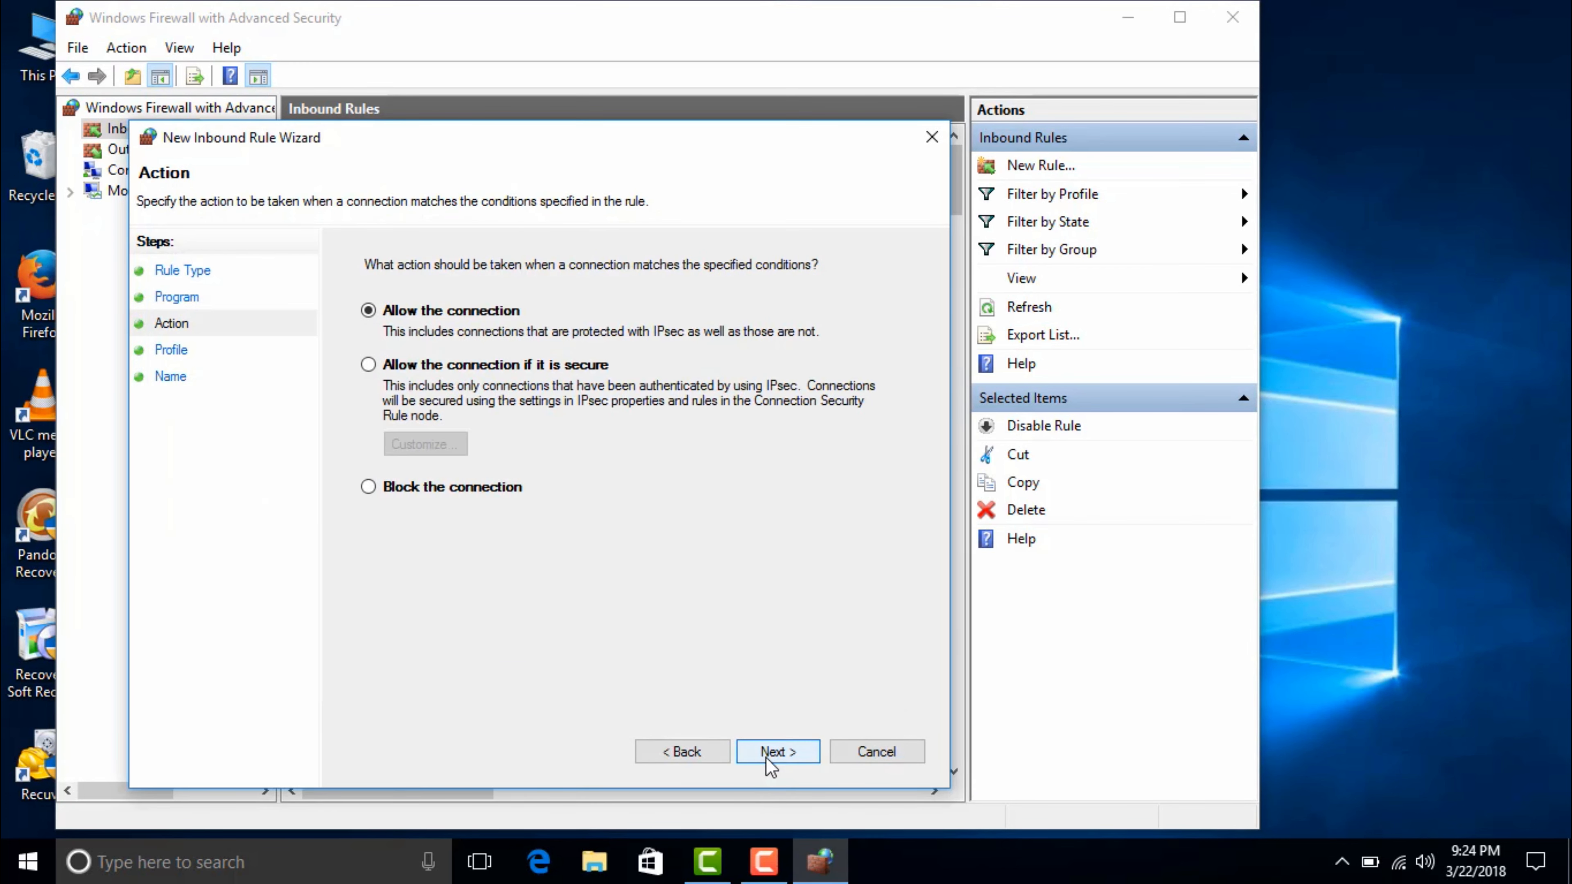
left_click(475, 489)
left_click(767, 751)
left_click(793, 751)
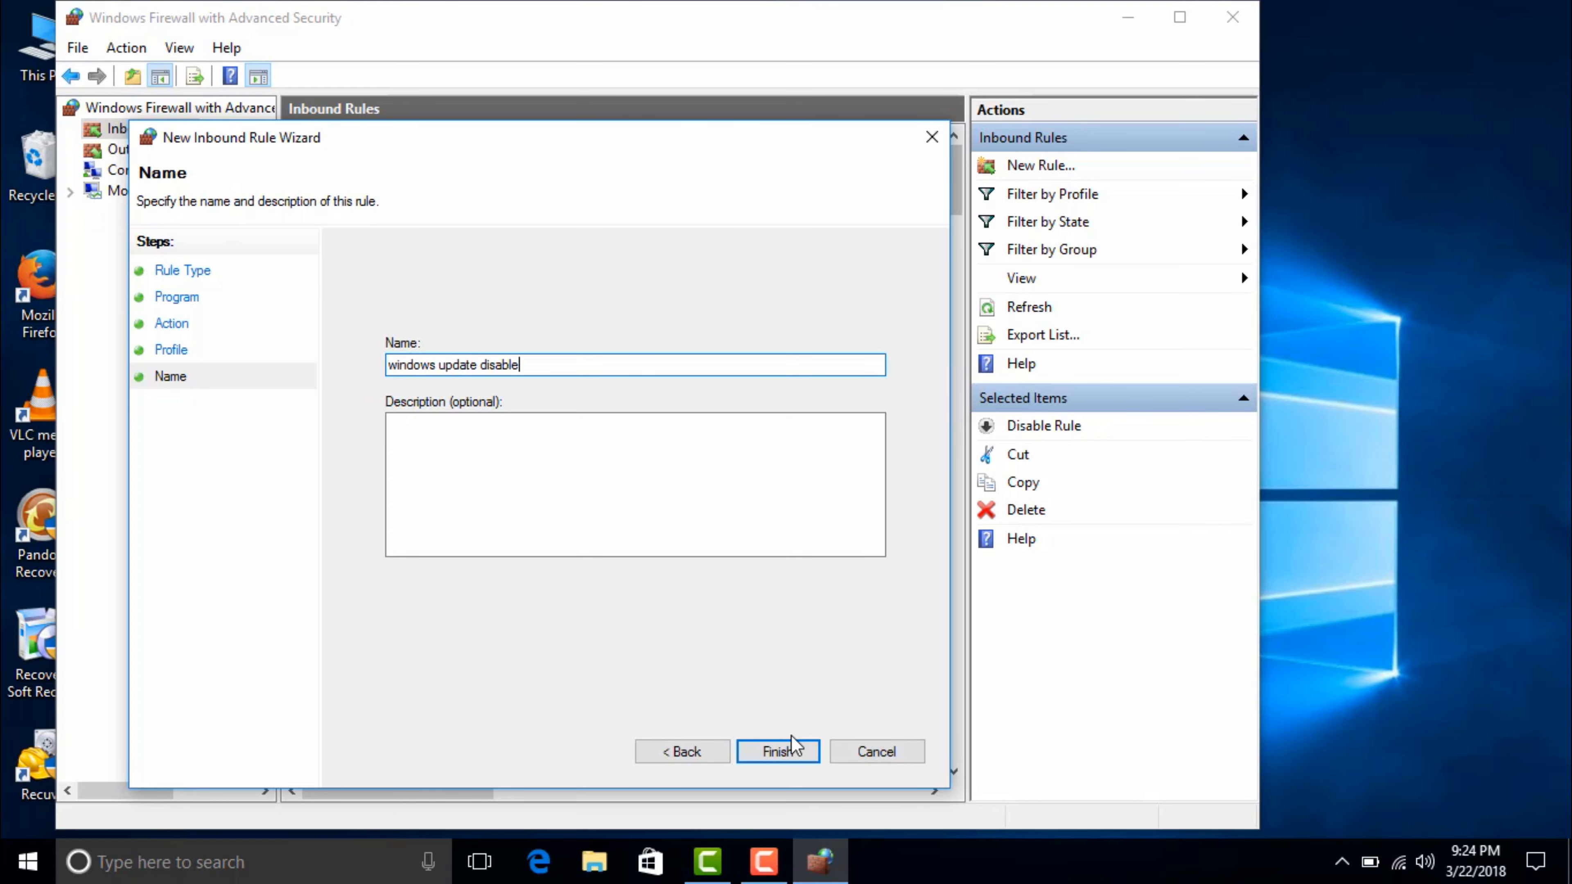
left_click(791, 737)
Start a fourth inbound program rule and choose GetCurrentRollback from the Windows10Upgrade folder as its program
left_click(1044, 166)
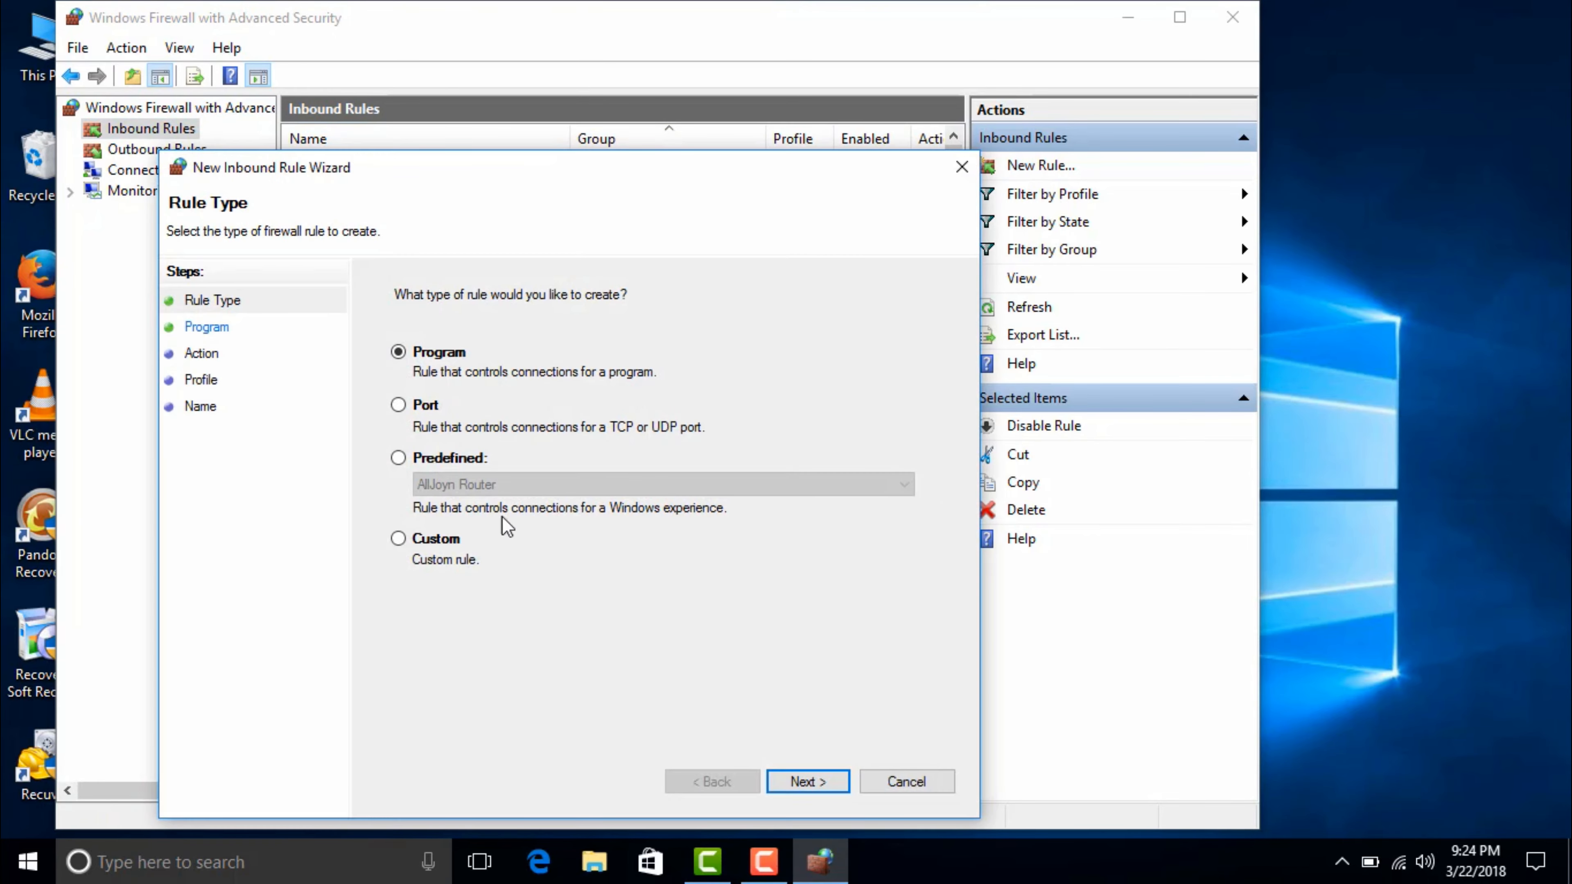
left_click(808, 781)
left_click(886, 442)
left_click(588, 537)
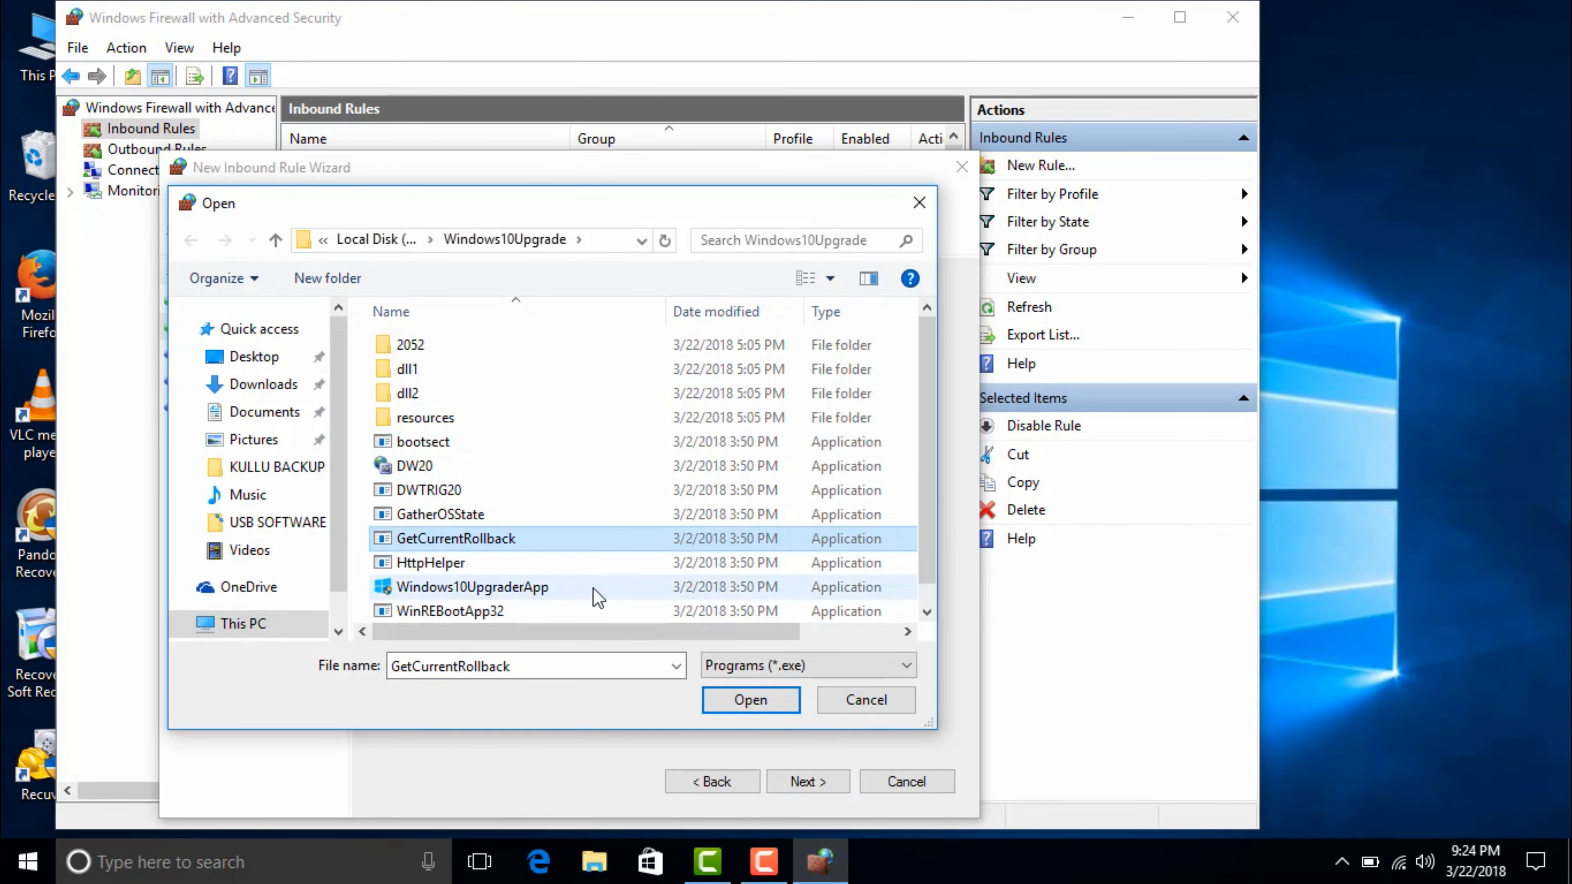
left_click(723, 710)
Set the GetCurrentRollback rule to block the connection on all profiles and finish it as "windows update disable"
left_click(805, 780)
left_click(475, 521)
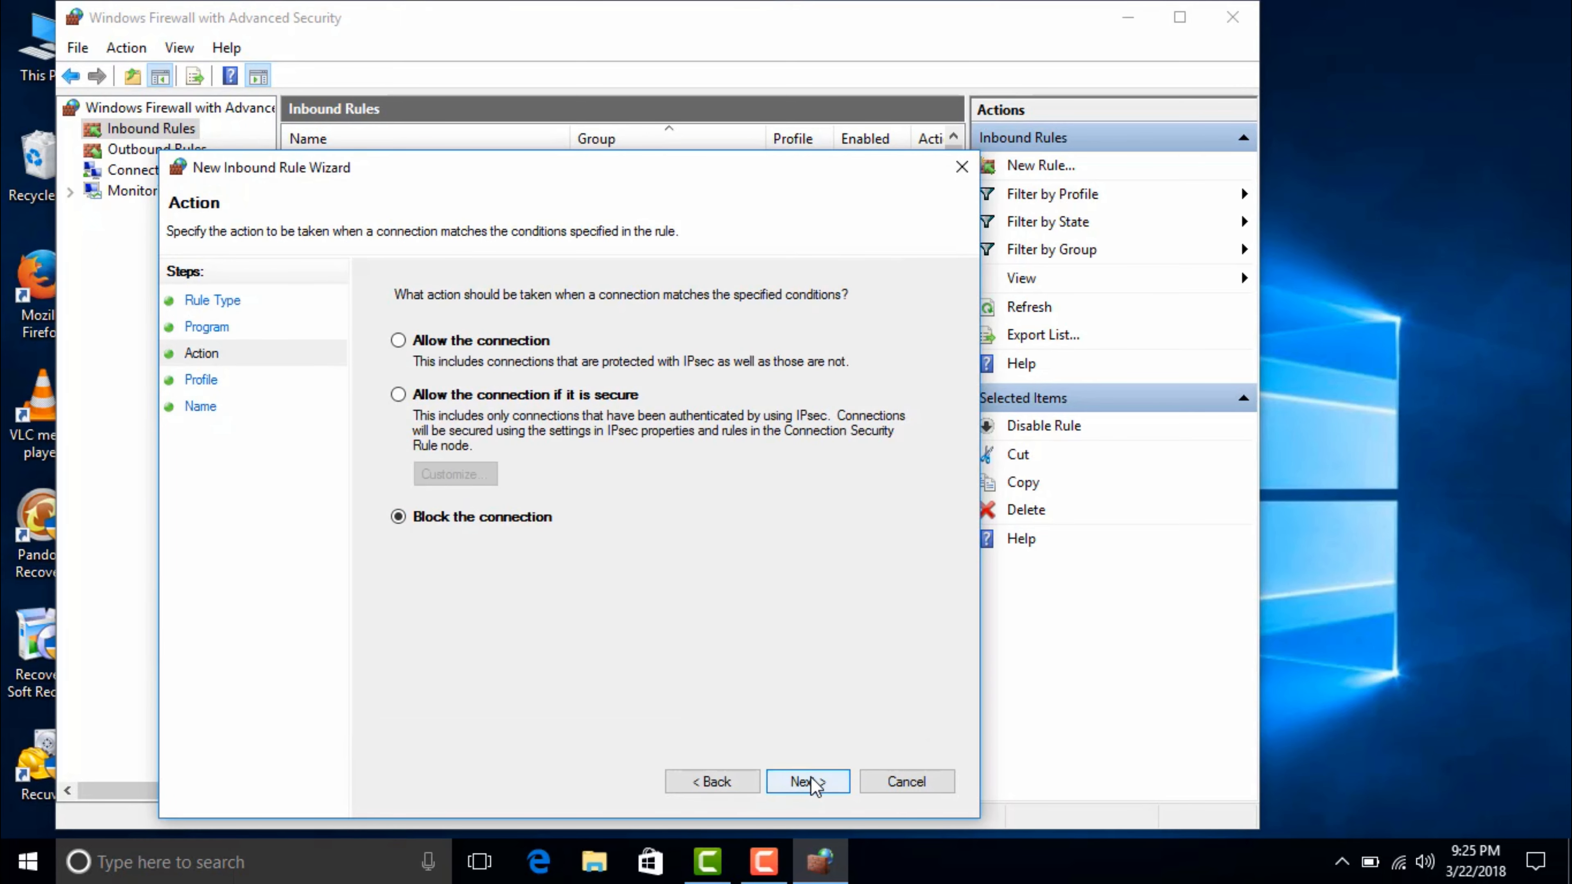
left_click(812, 781)
left_click(824, 783)
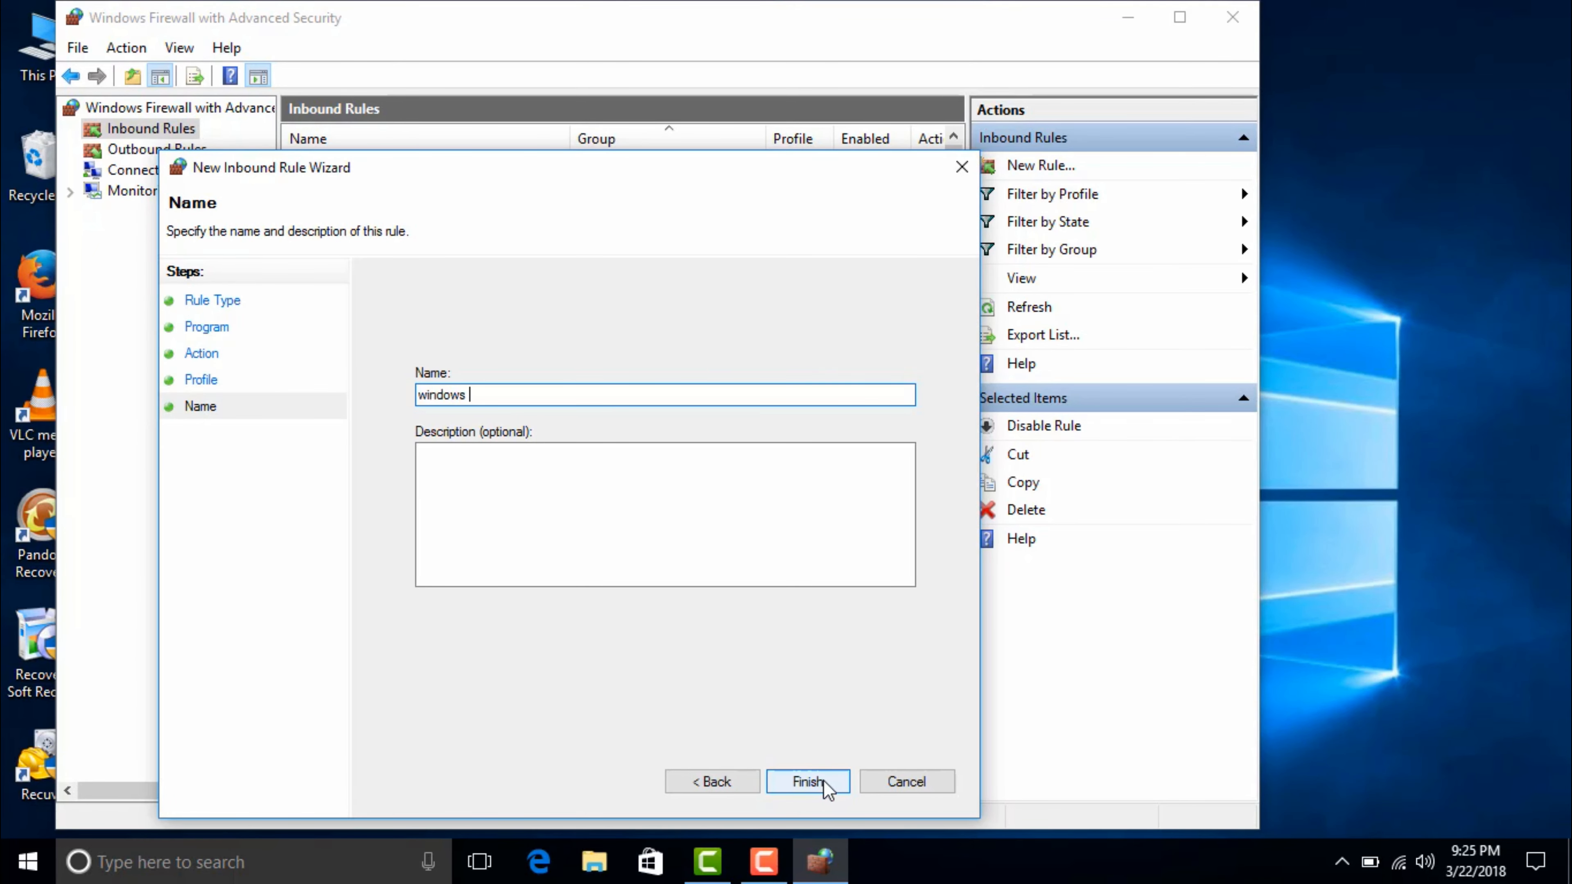
type("windows update disable")
left_click(808, 781)
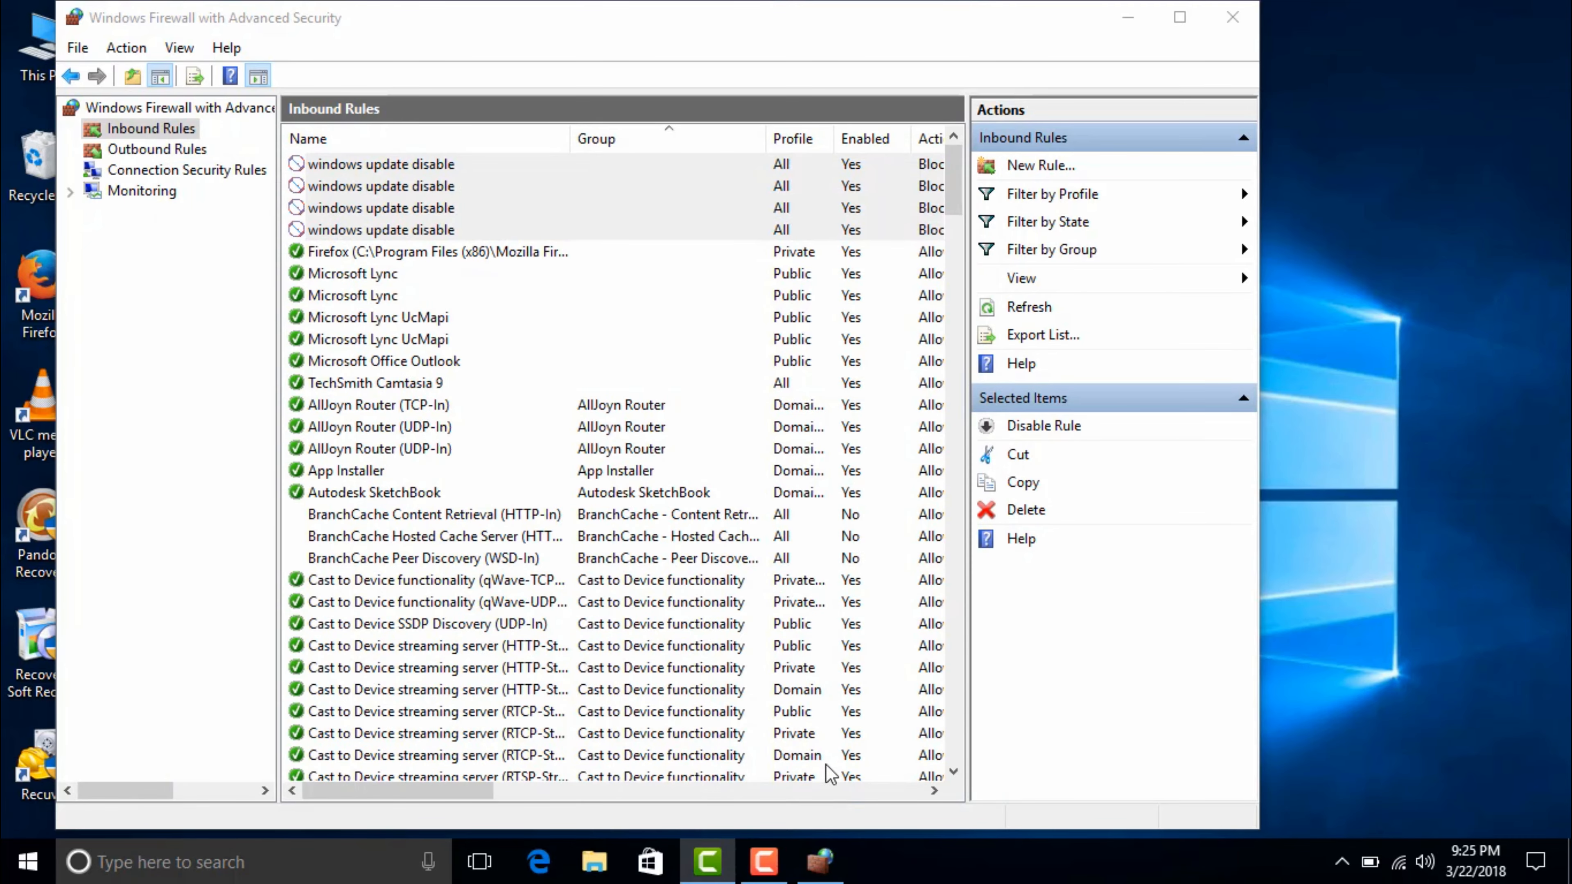
Start a fifth inbound program rule and choose Windows10UpgraderApp from the Windows10Upgrade folder as its program
left_click(1087, 165)
left_click(837, 811)
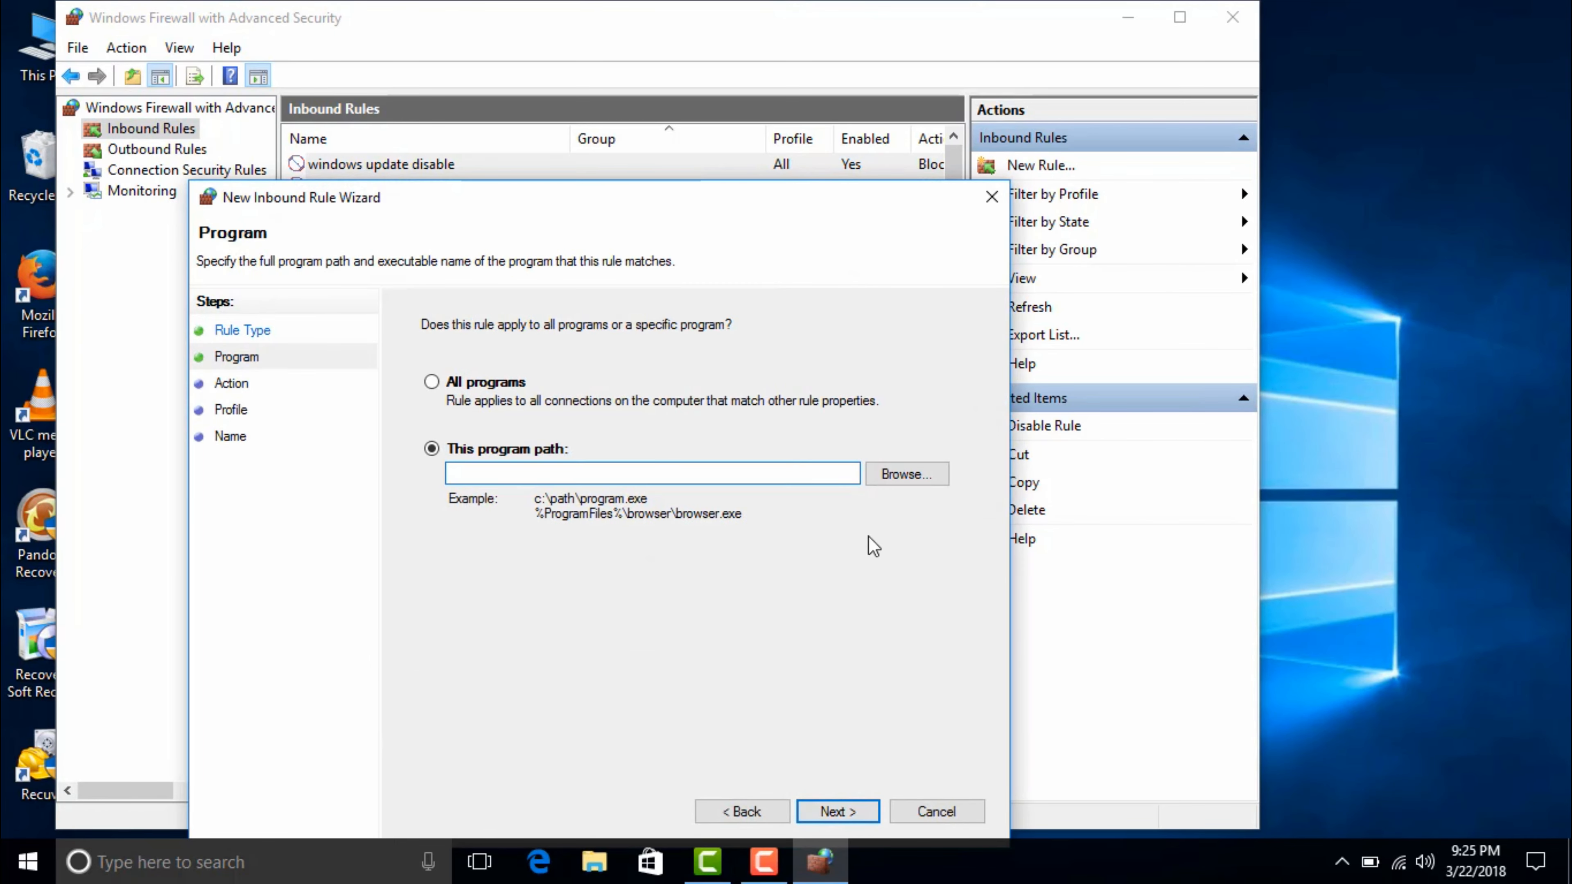
left_click(905, 471)
left_click(595, 620)
left_click(752, 729)
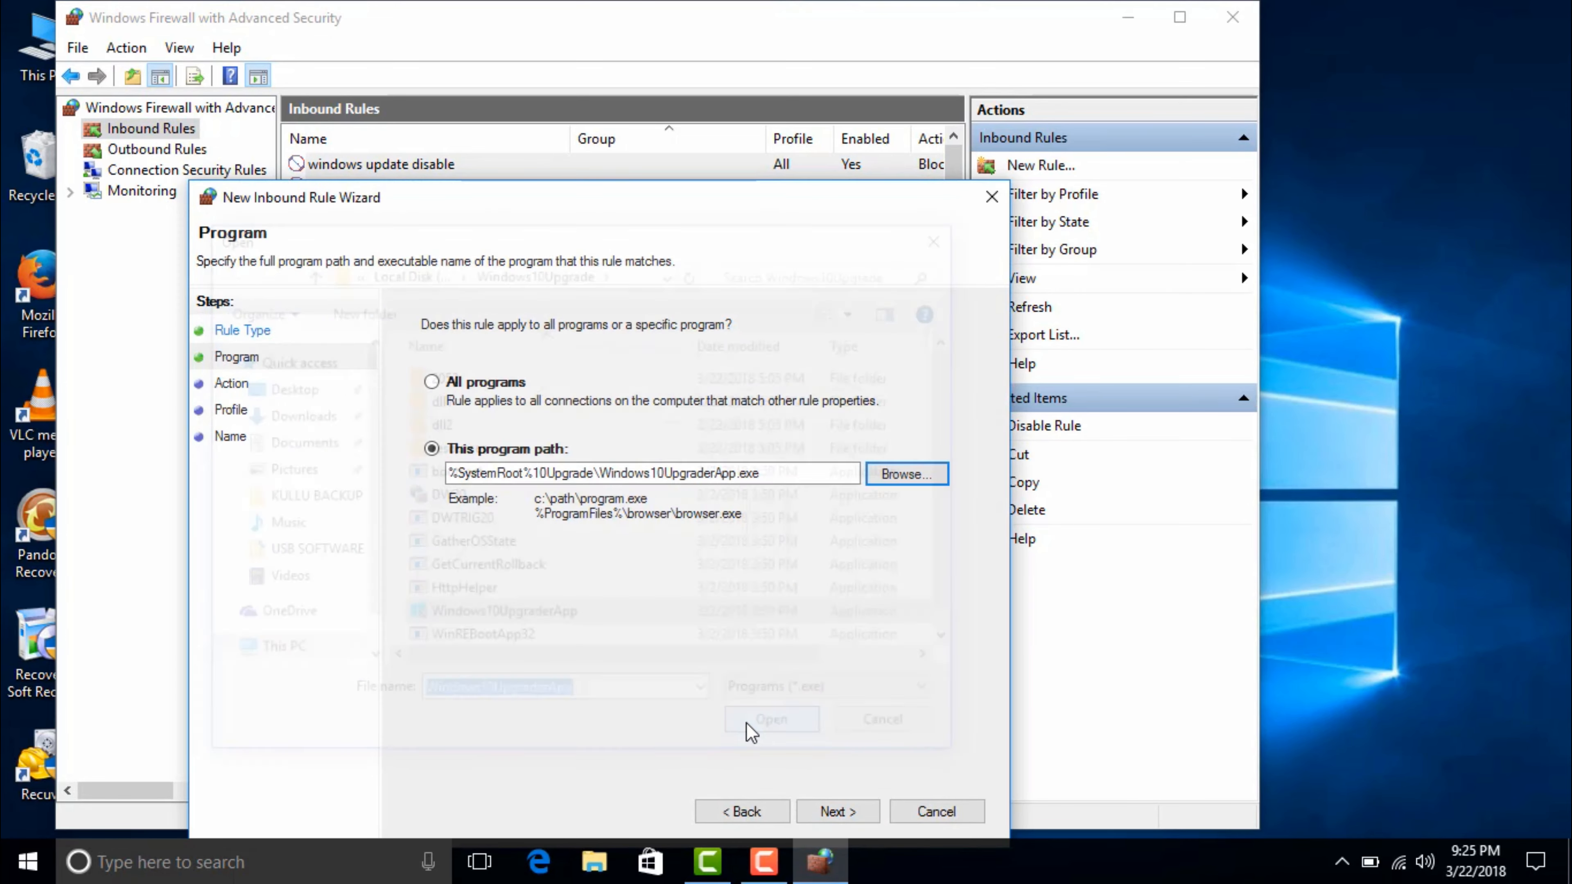
Set the Windows10UpgraderApp rule to block the connection on all profiles and finish it as "windows update disable"
left_click(835, 811)
left_click(556, 550)
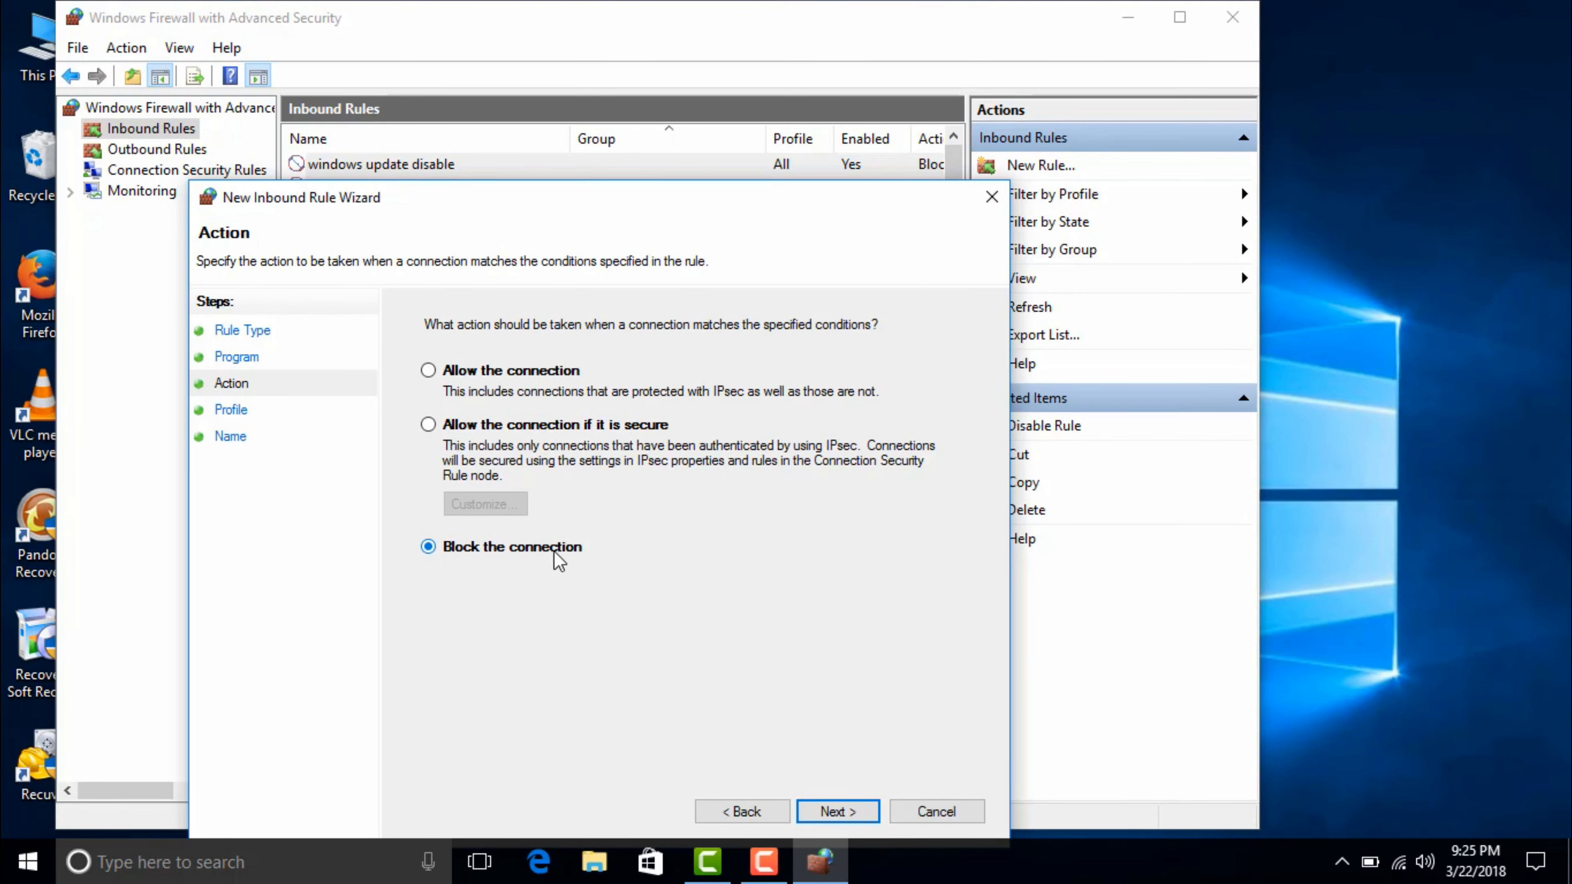
left_click(837, 811)
left_click(837, 812)
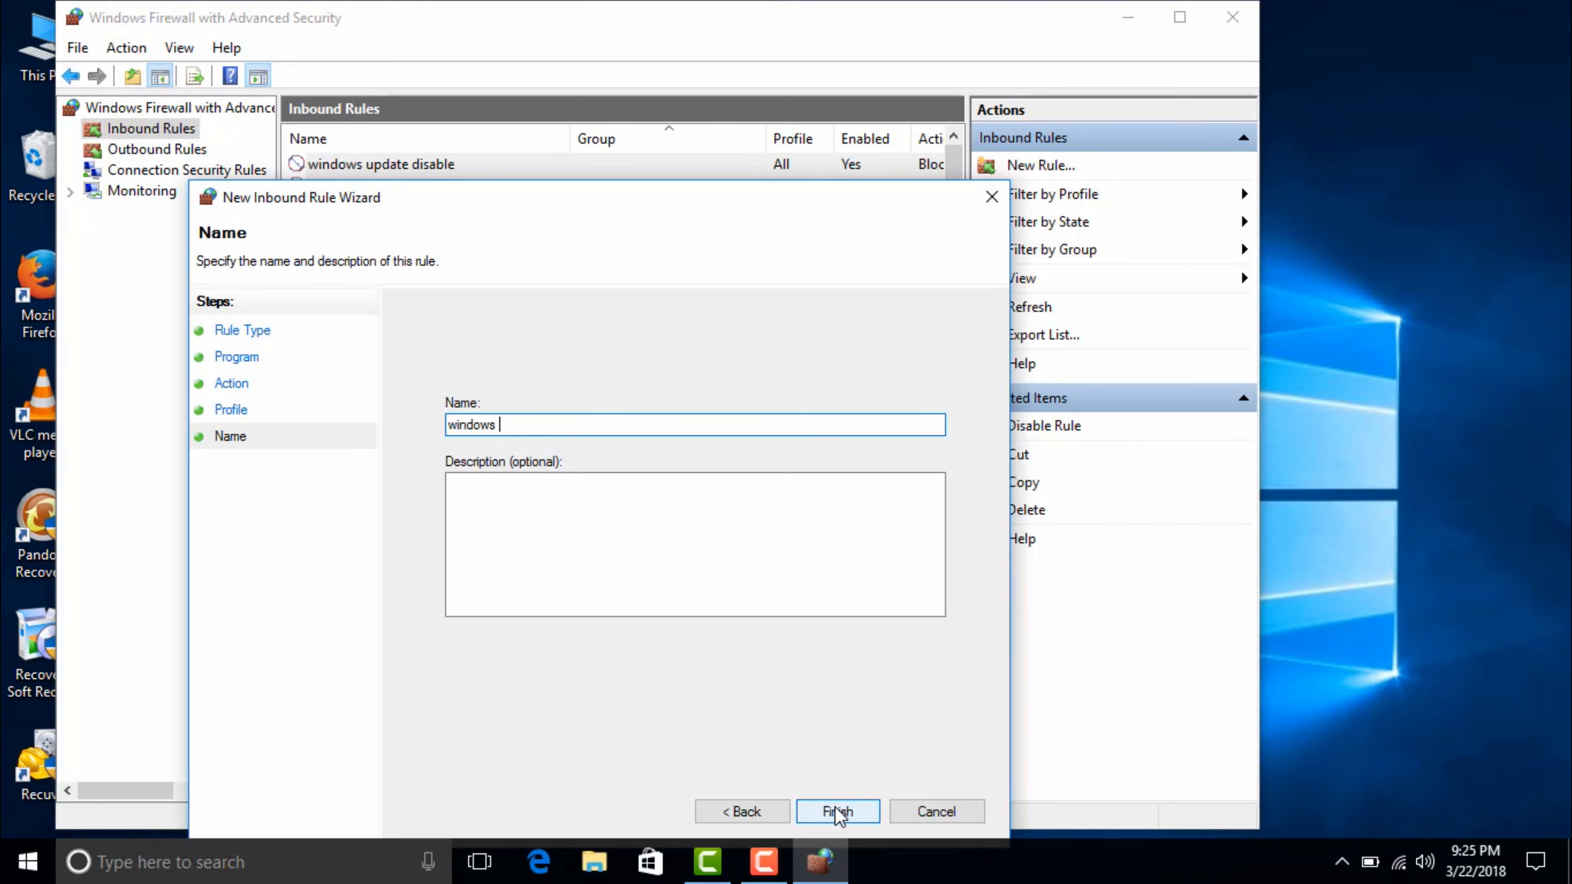
left_click(837, 811)
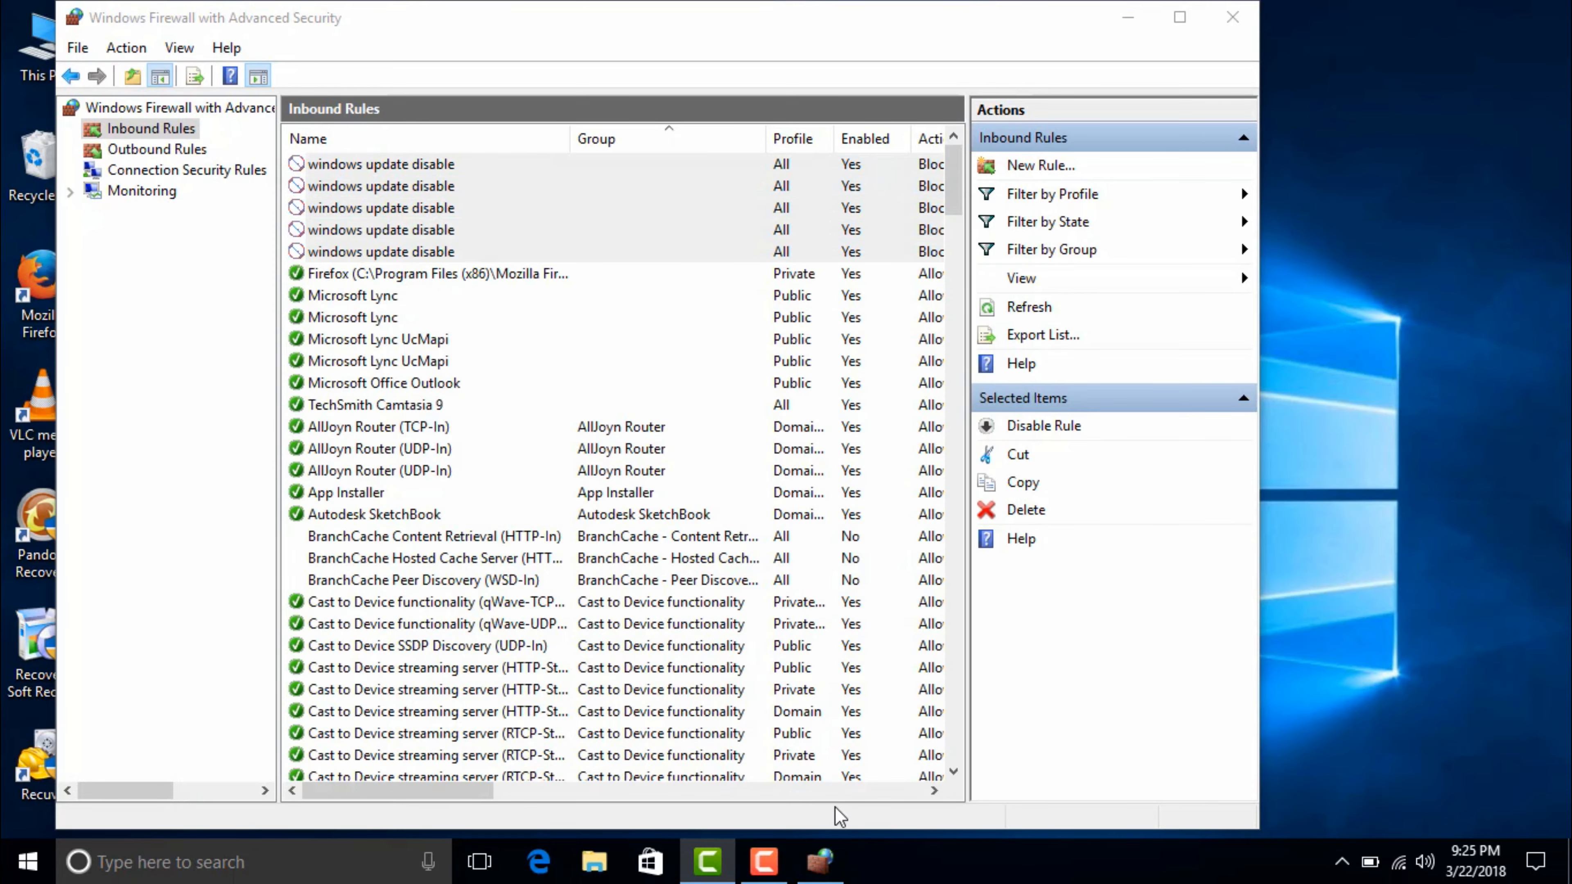
Start a sixth inbound program rule and choose WinREBootApp32 from the Windows10Upgrade folder as its program
left_click(1029, 165)
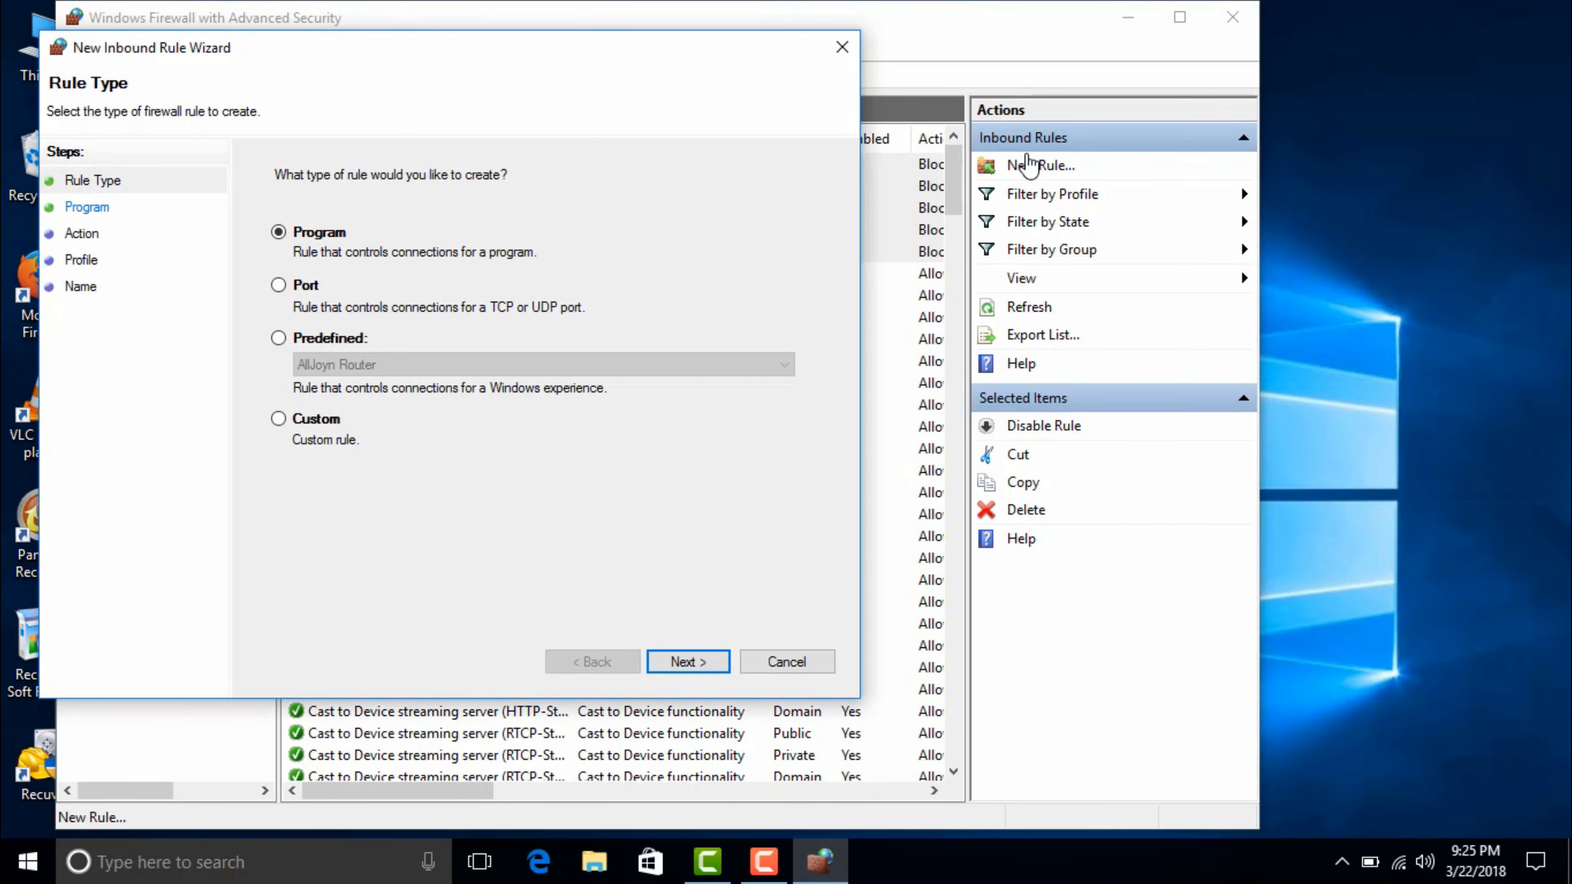
left_click(687, 661)
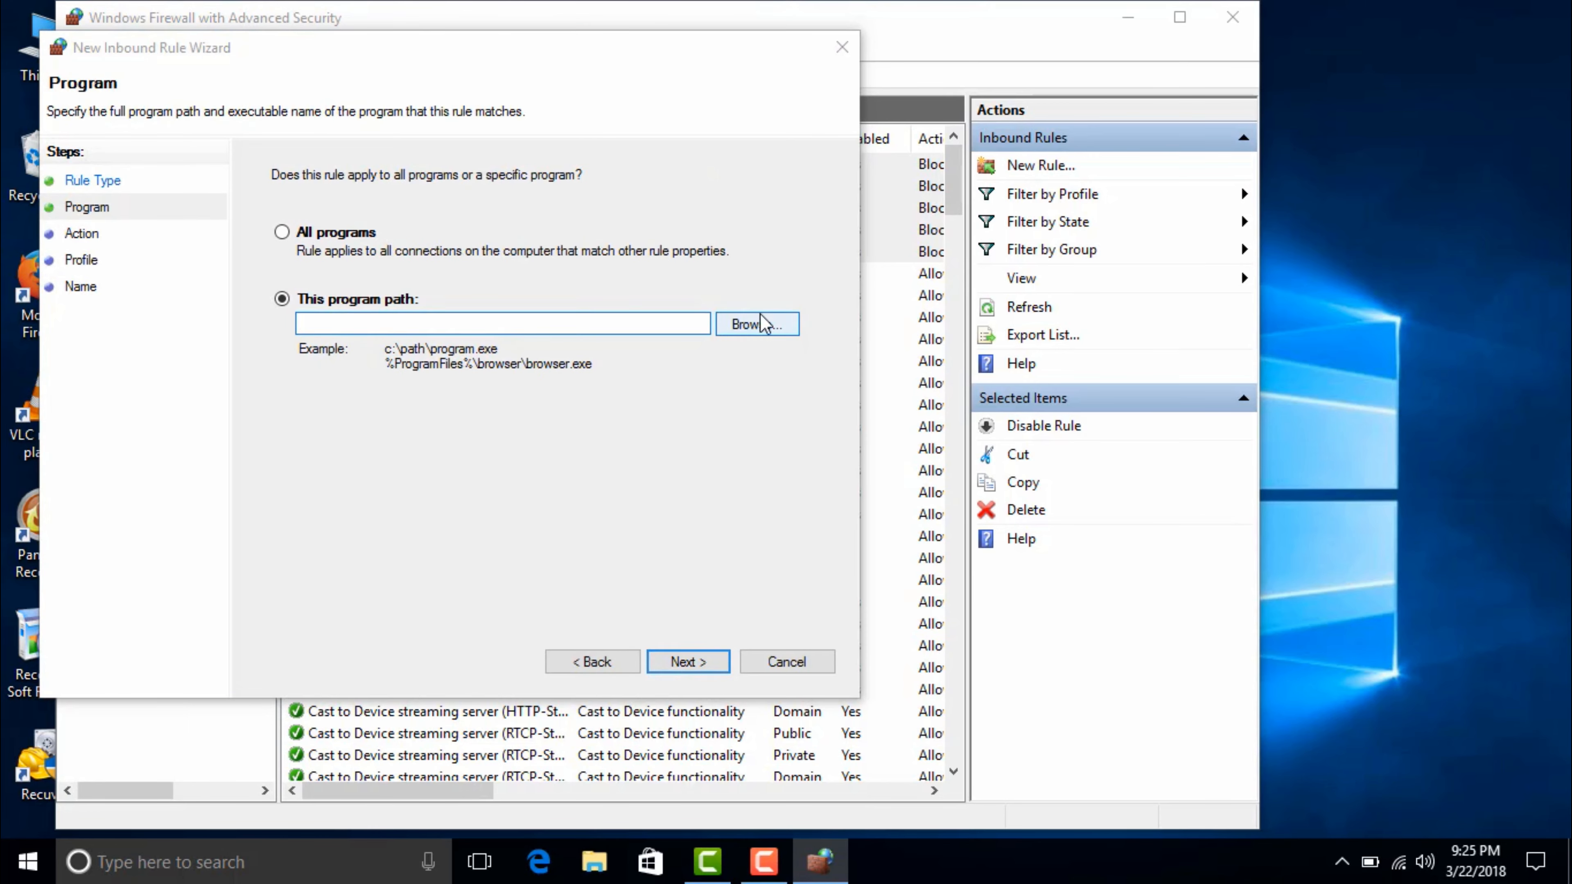
left_click(767, 324)
left_click(433, 489)
left_click(624, 582)
Set the WinREBootApp32 inbound rule to block the connection on all profiles and finish it as "windows update disable"
left_click(668, 661)
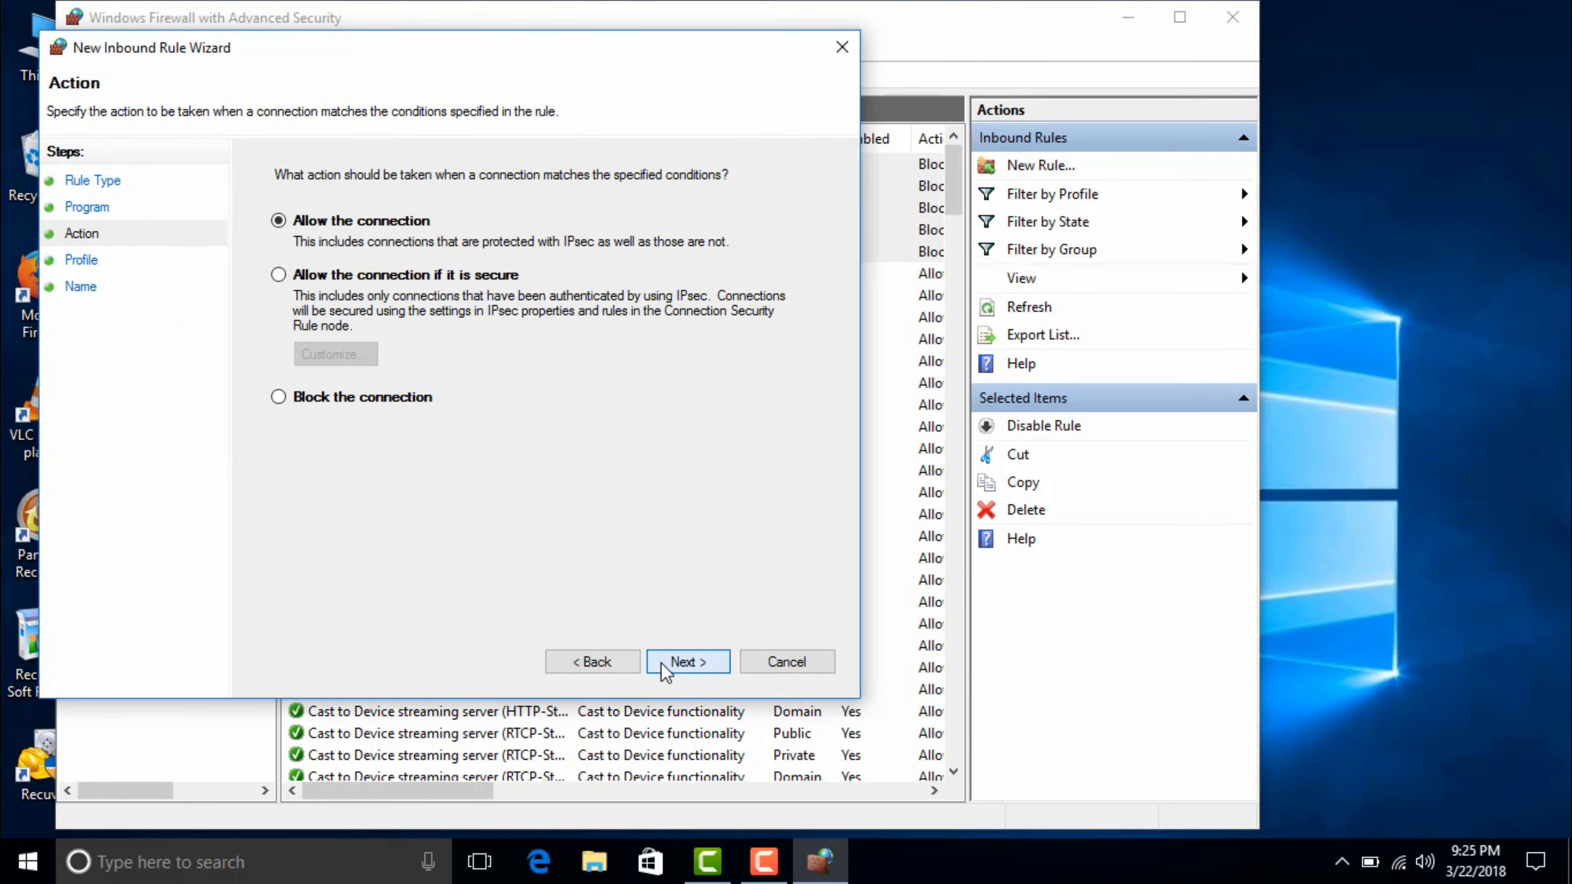
left_click(685, 660)
left_click(668, 661)
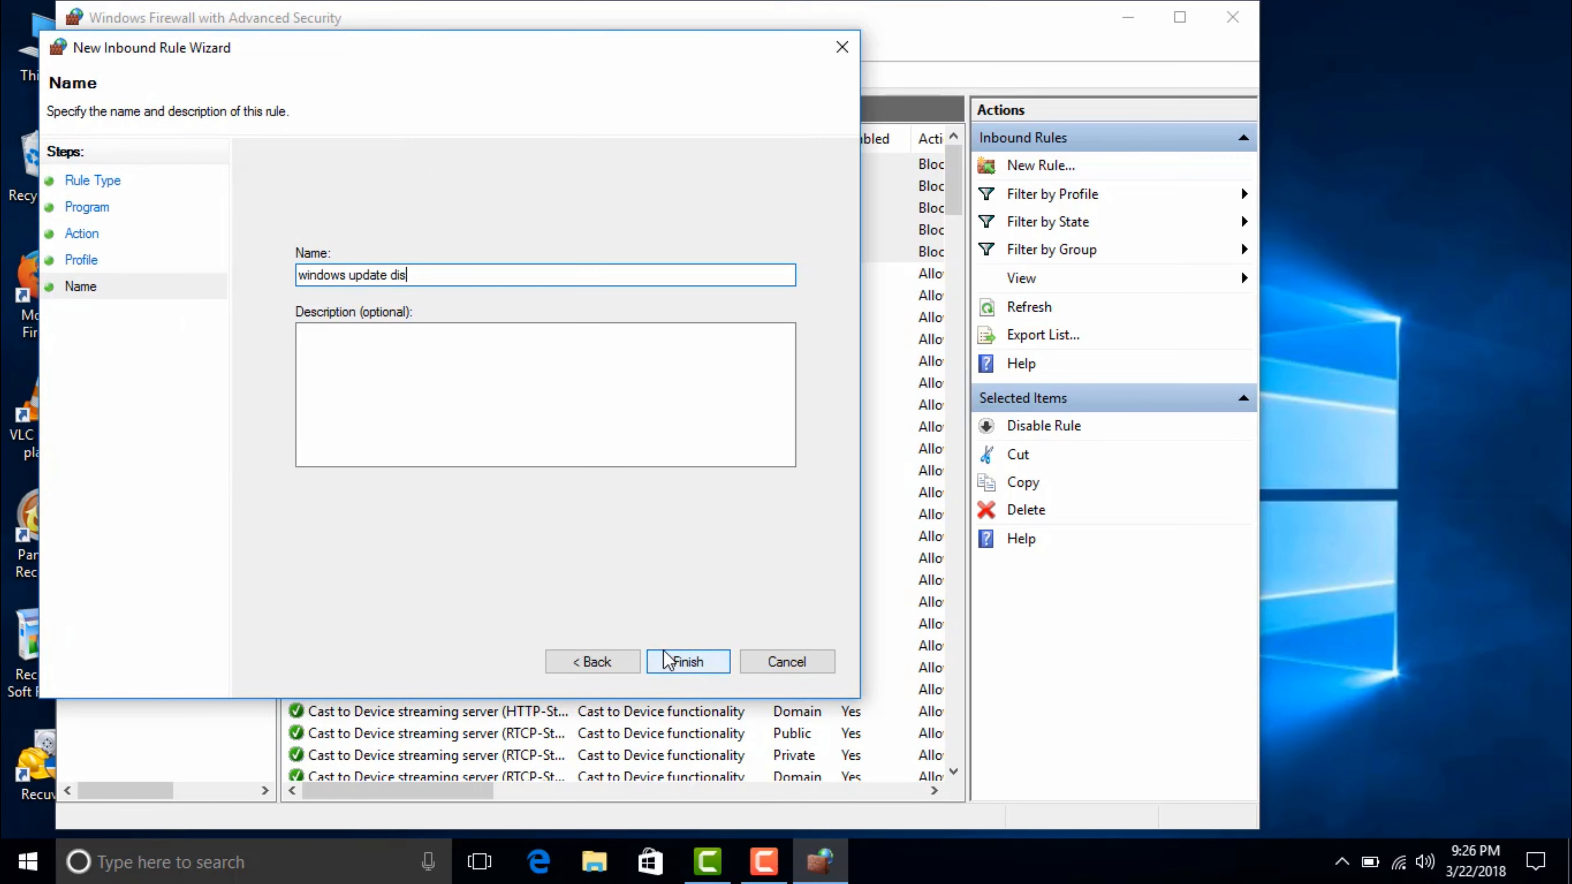
left_click(681, 661)
Start a seventh inbound program rule and choose WinREBootApp64 from the Windows10Upgrade folder as its program
left_click(1018, 165)
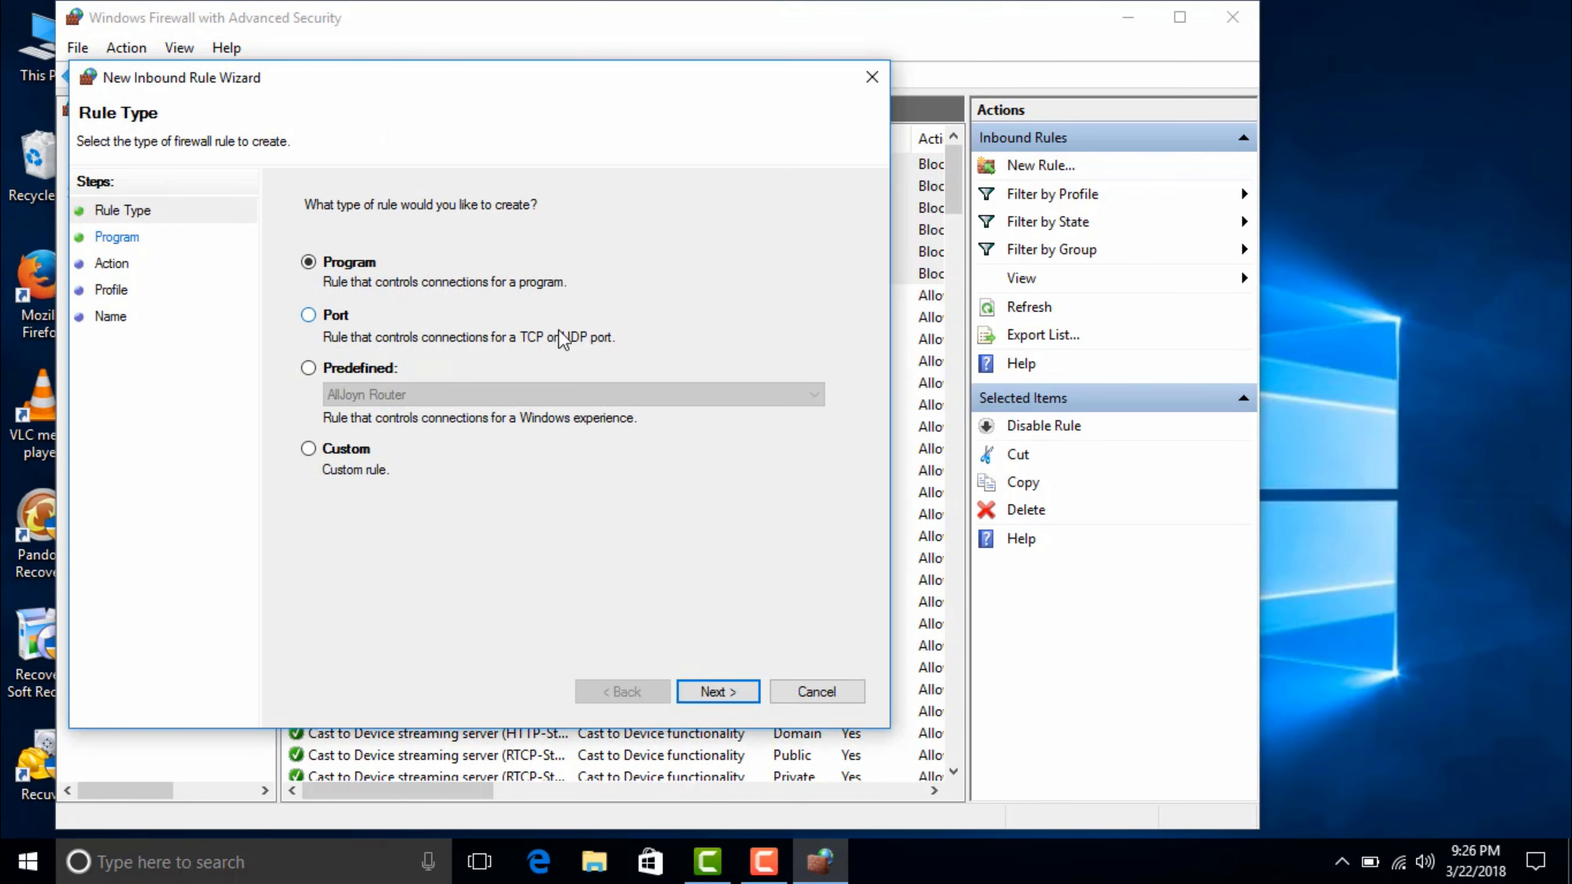
left_click(718, 692)
left_click(786, 354)
left_click(533, 569)
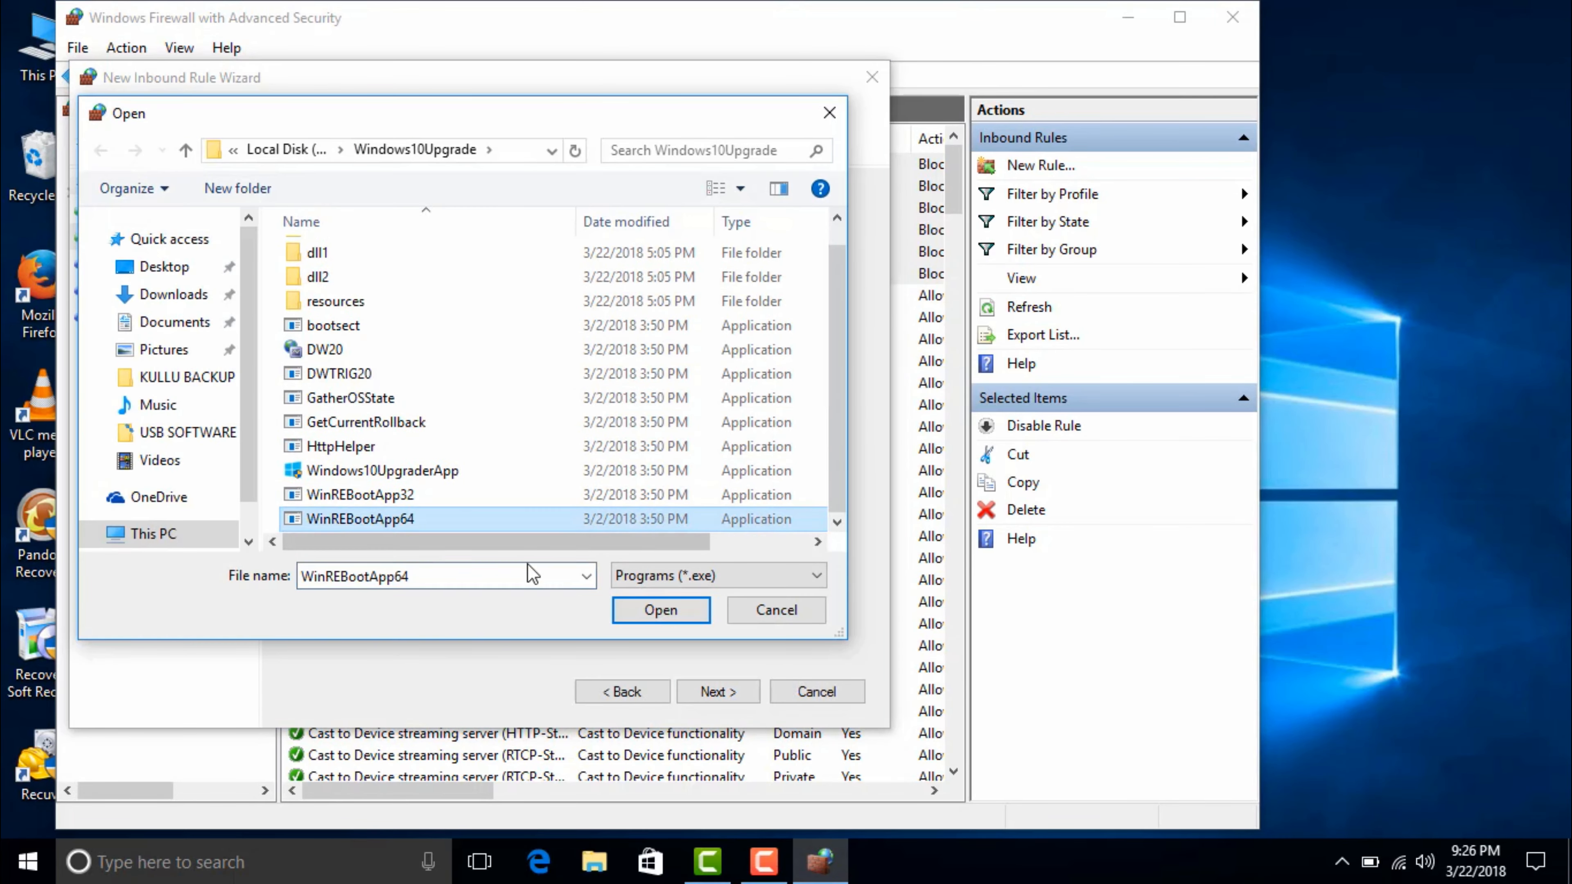
left_click(657, 608)
Set the WinREBootApp64 rule to block the connection on all profiles and finish it as "windows update disable"
left_click(712, 691)
left_click(450, 423)
left_click(733, 692)
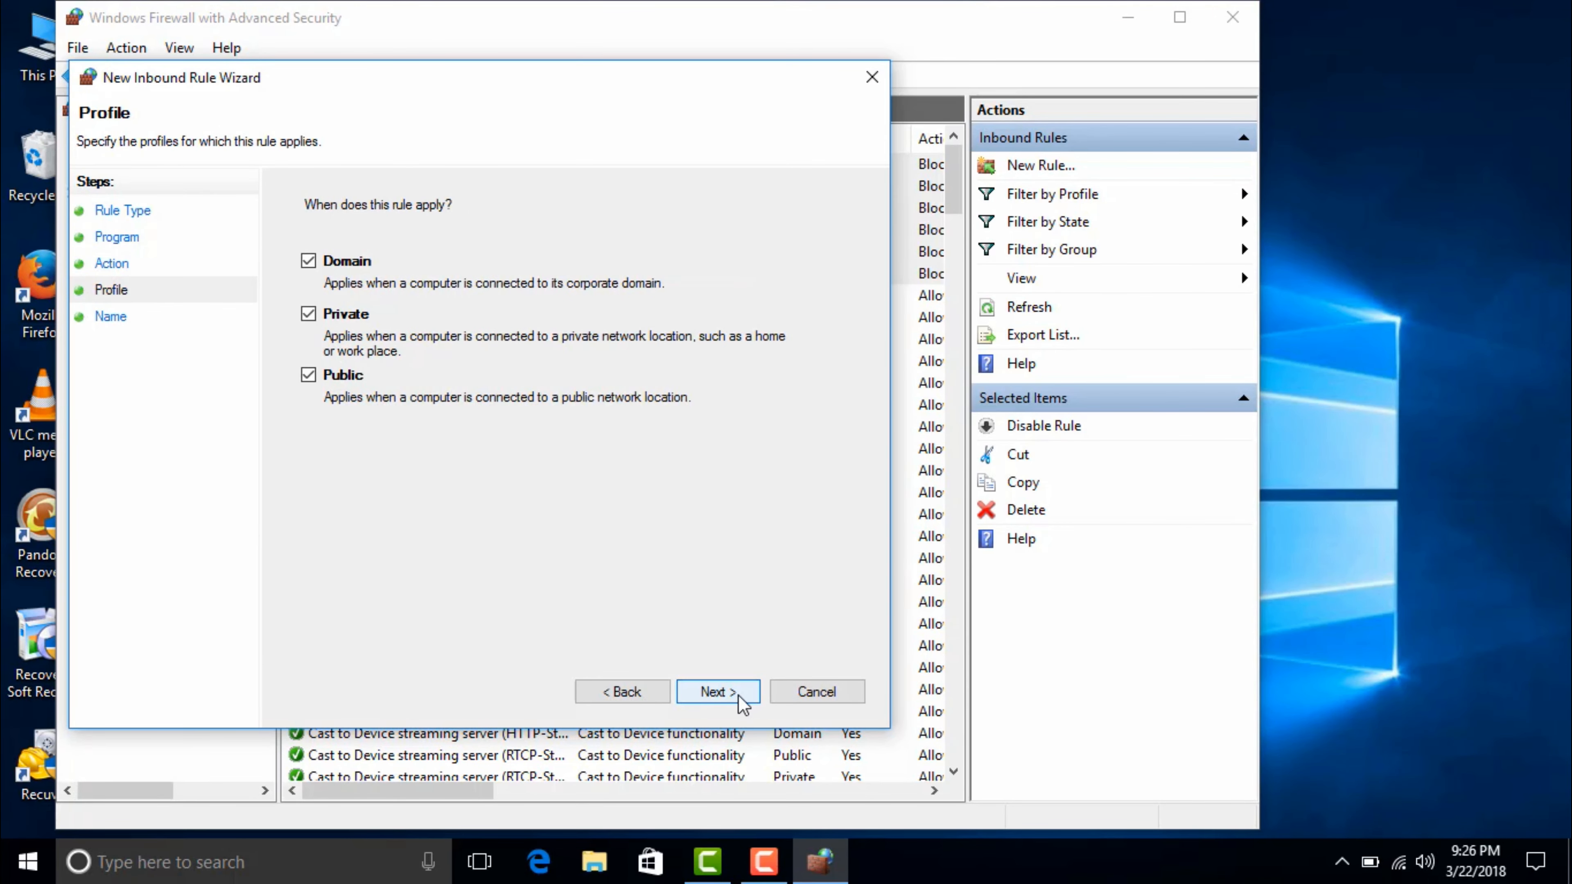
left_click(737, 695)
type("windows upafte disable")
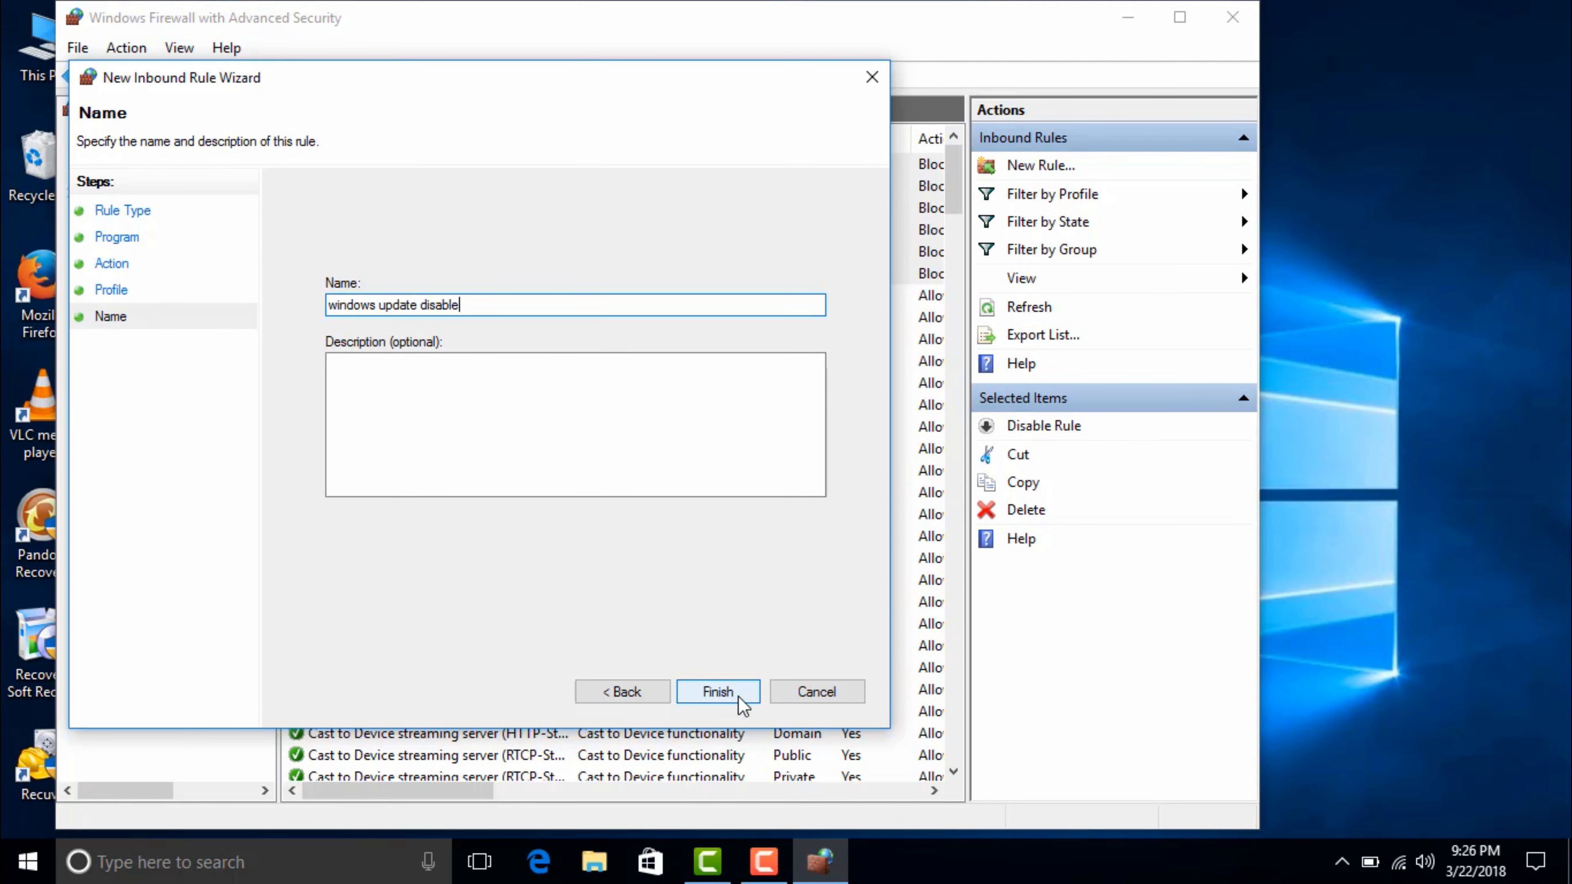
left_click(739, 698)
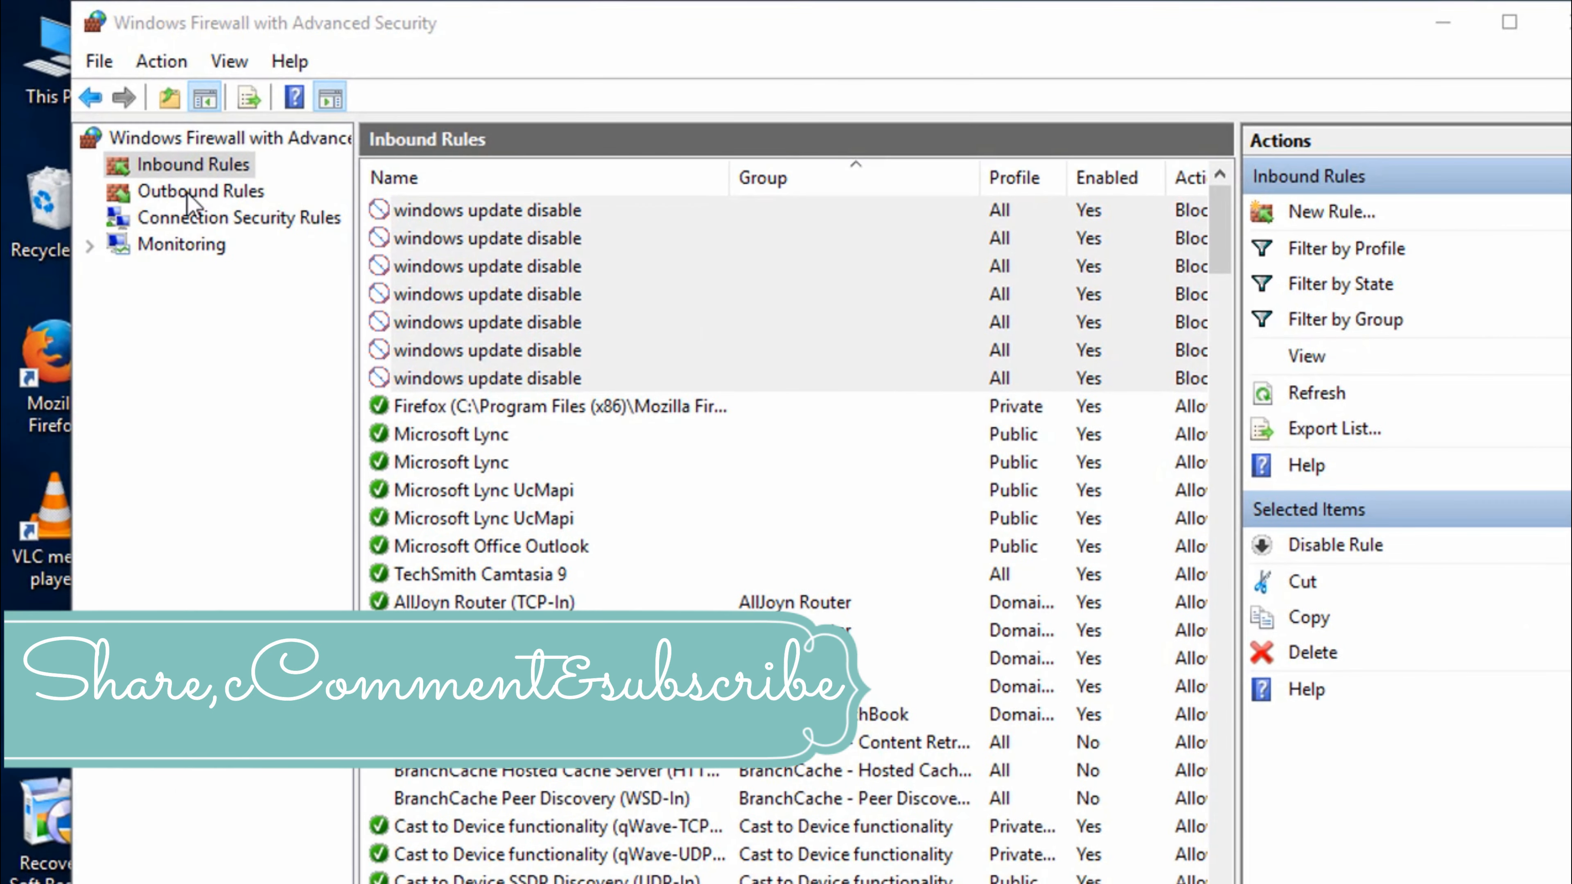
Show the outbound rules and hide the Windows 10 update error window
left_click(189, 193)
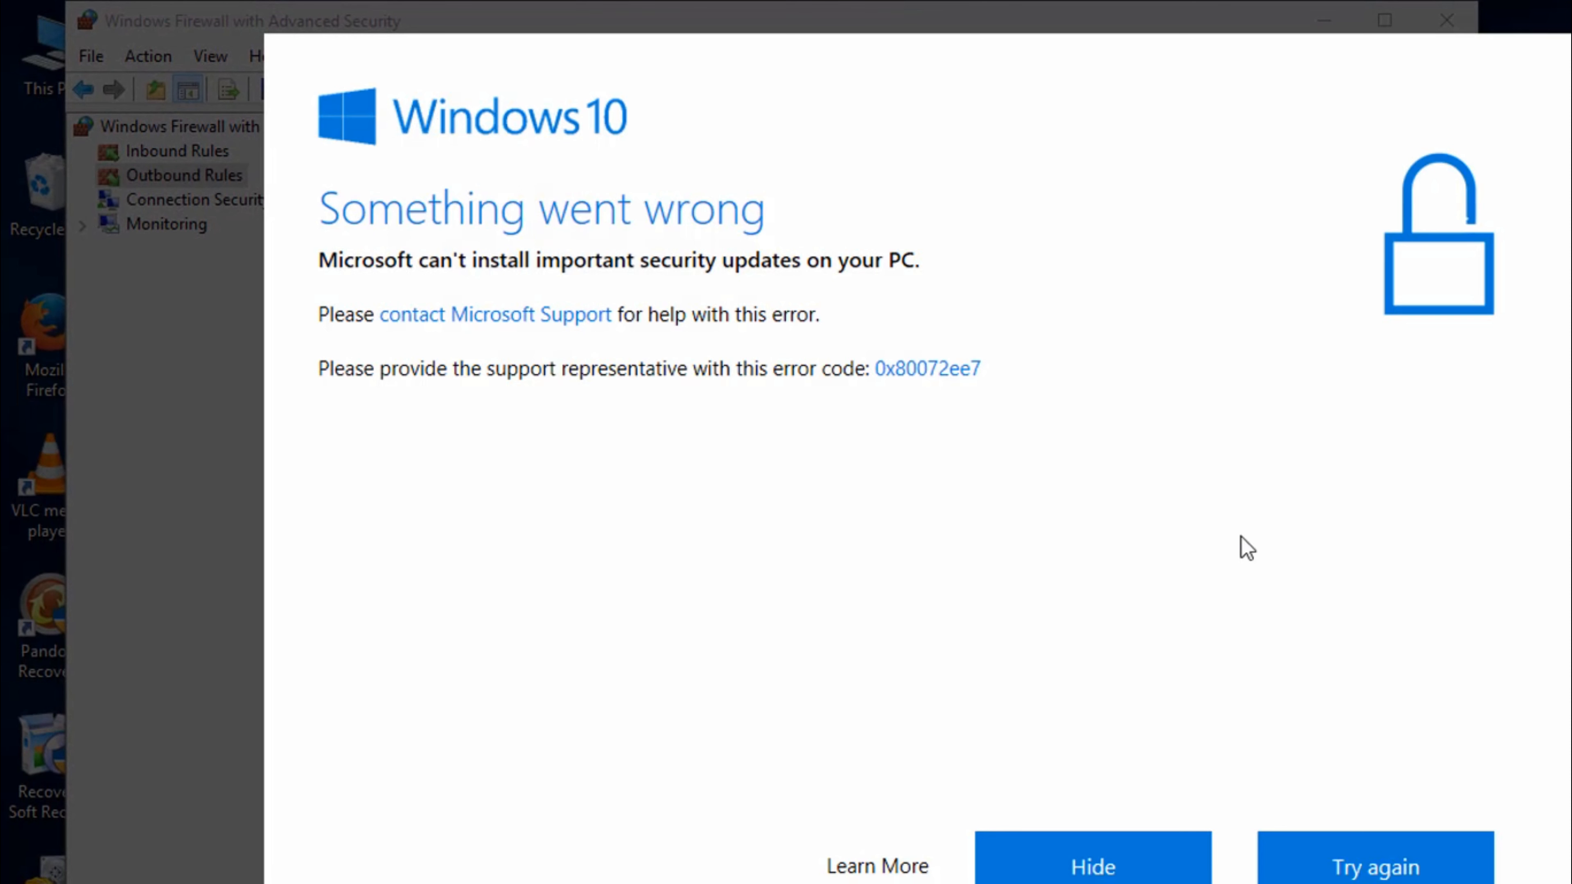
left_click(1351, 873)
left_click(1098, 865)
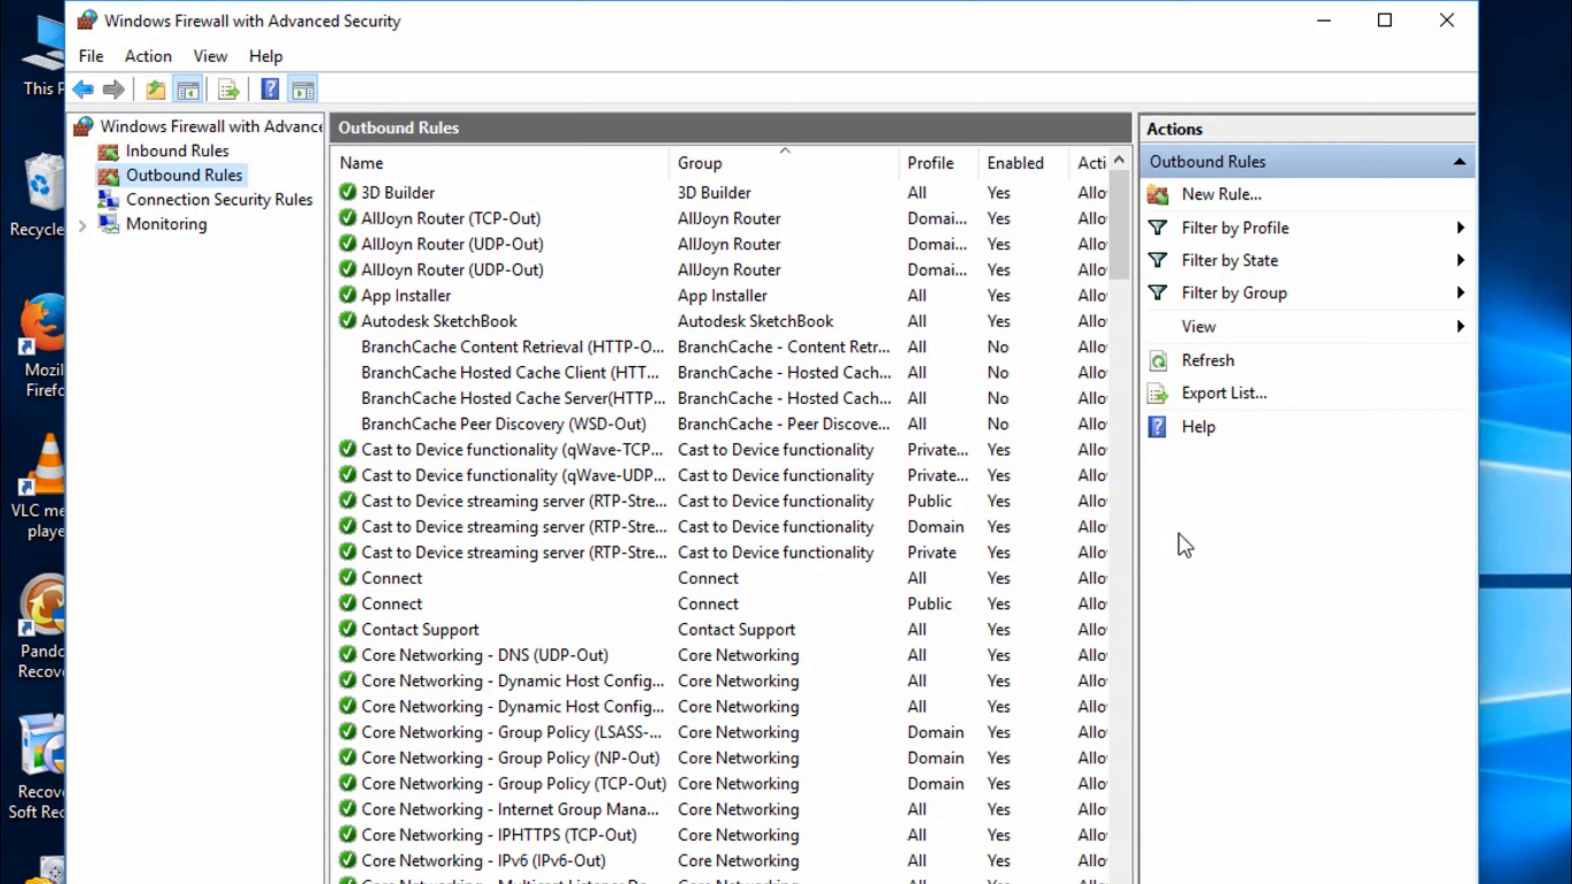
Start a first outbound program rule and choose bootsect from the Windows10Upgrade folder as its program
left_click(1222, 194)
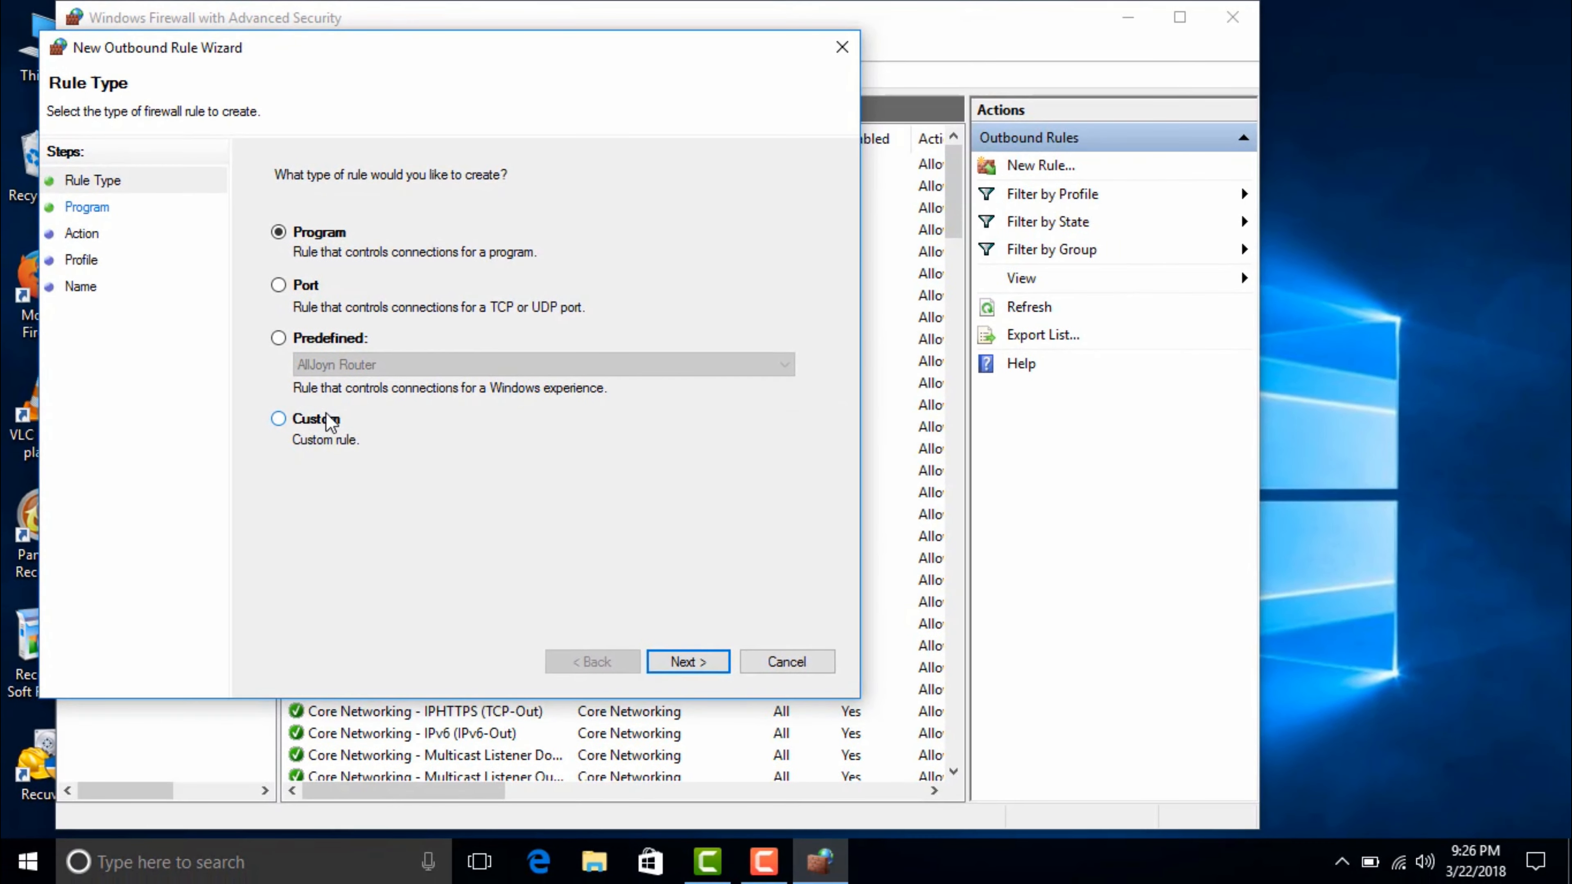
left_click(701, 659)
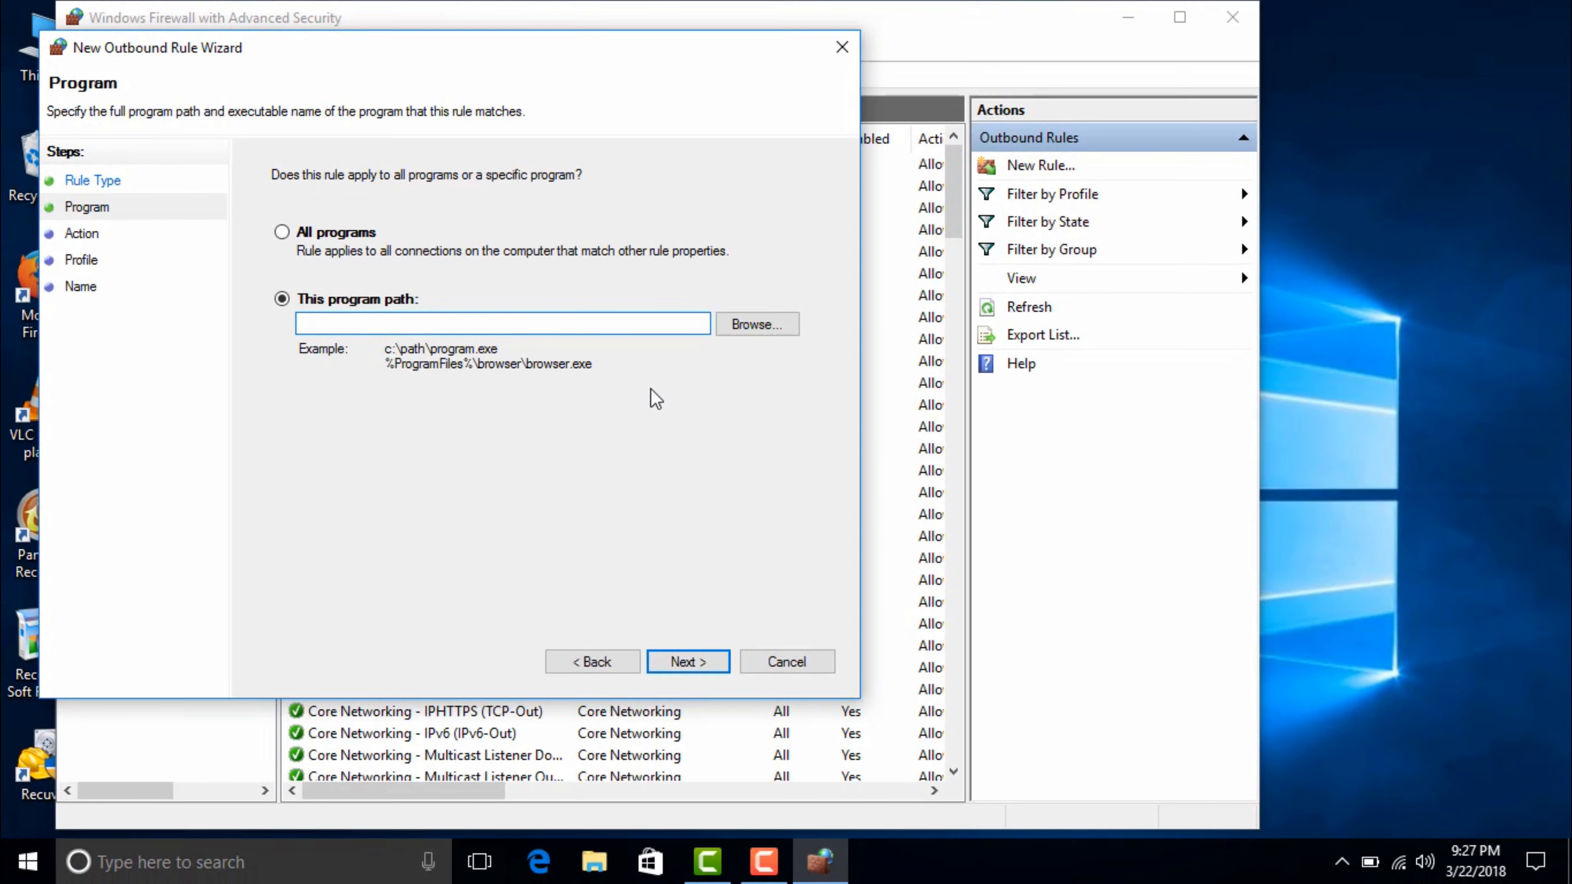
left_click(751, 323)
left_click(574, 332)
left_click(631, 579)
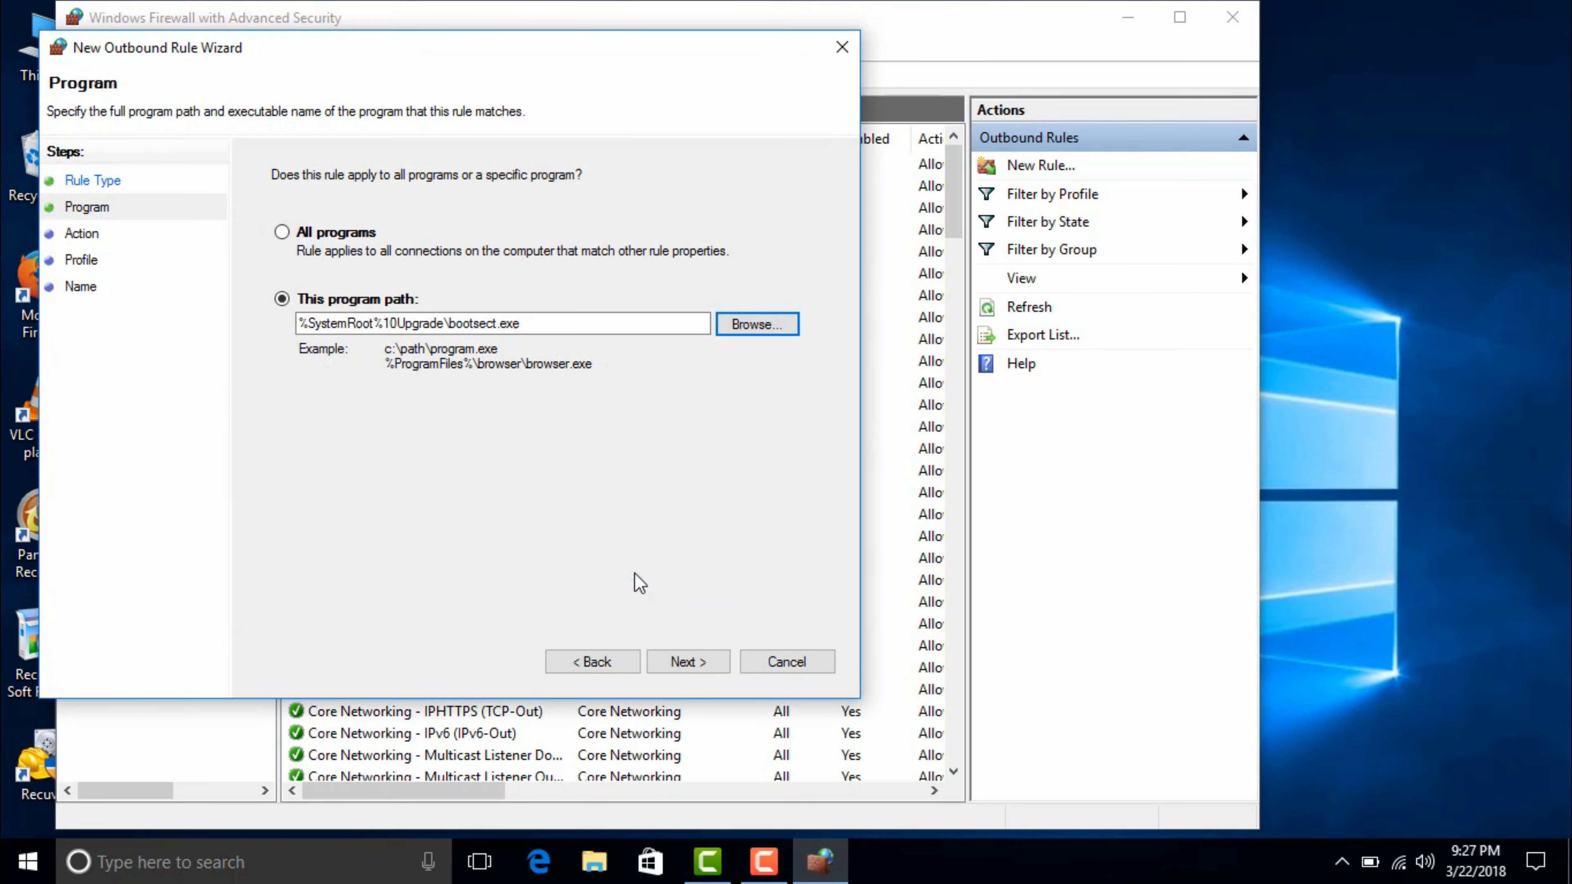
Set the bootsect outbound rule to block the connection on all profiles and finish it as "windows update disable"
left_click(702, 661)
left_click(687, 660)
left_click(686, 661)
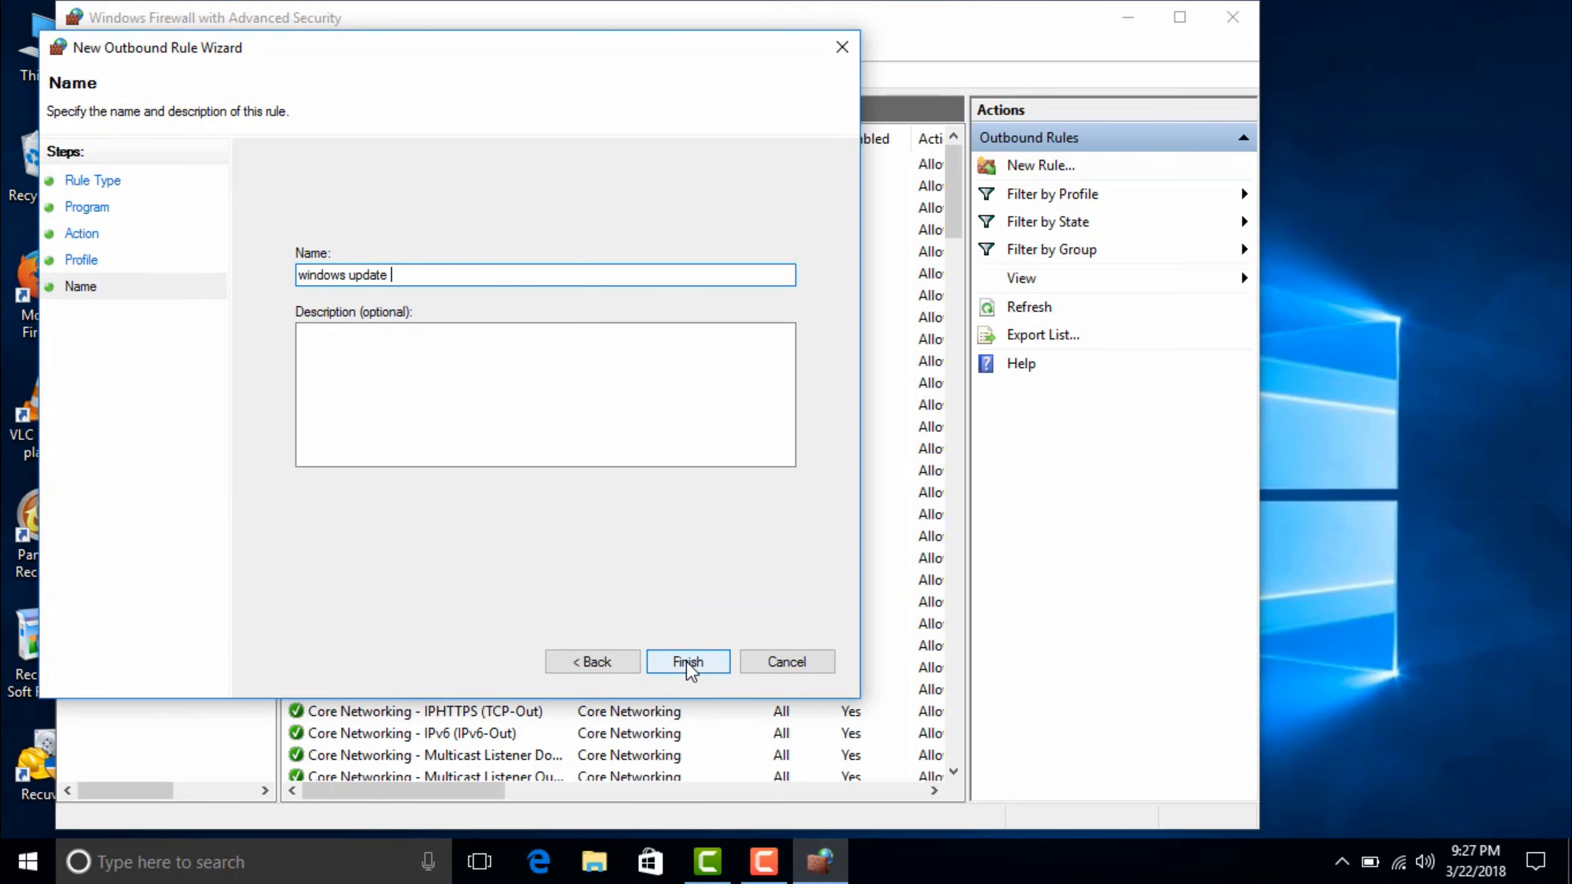
key("ctrl+a")
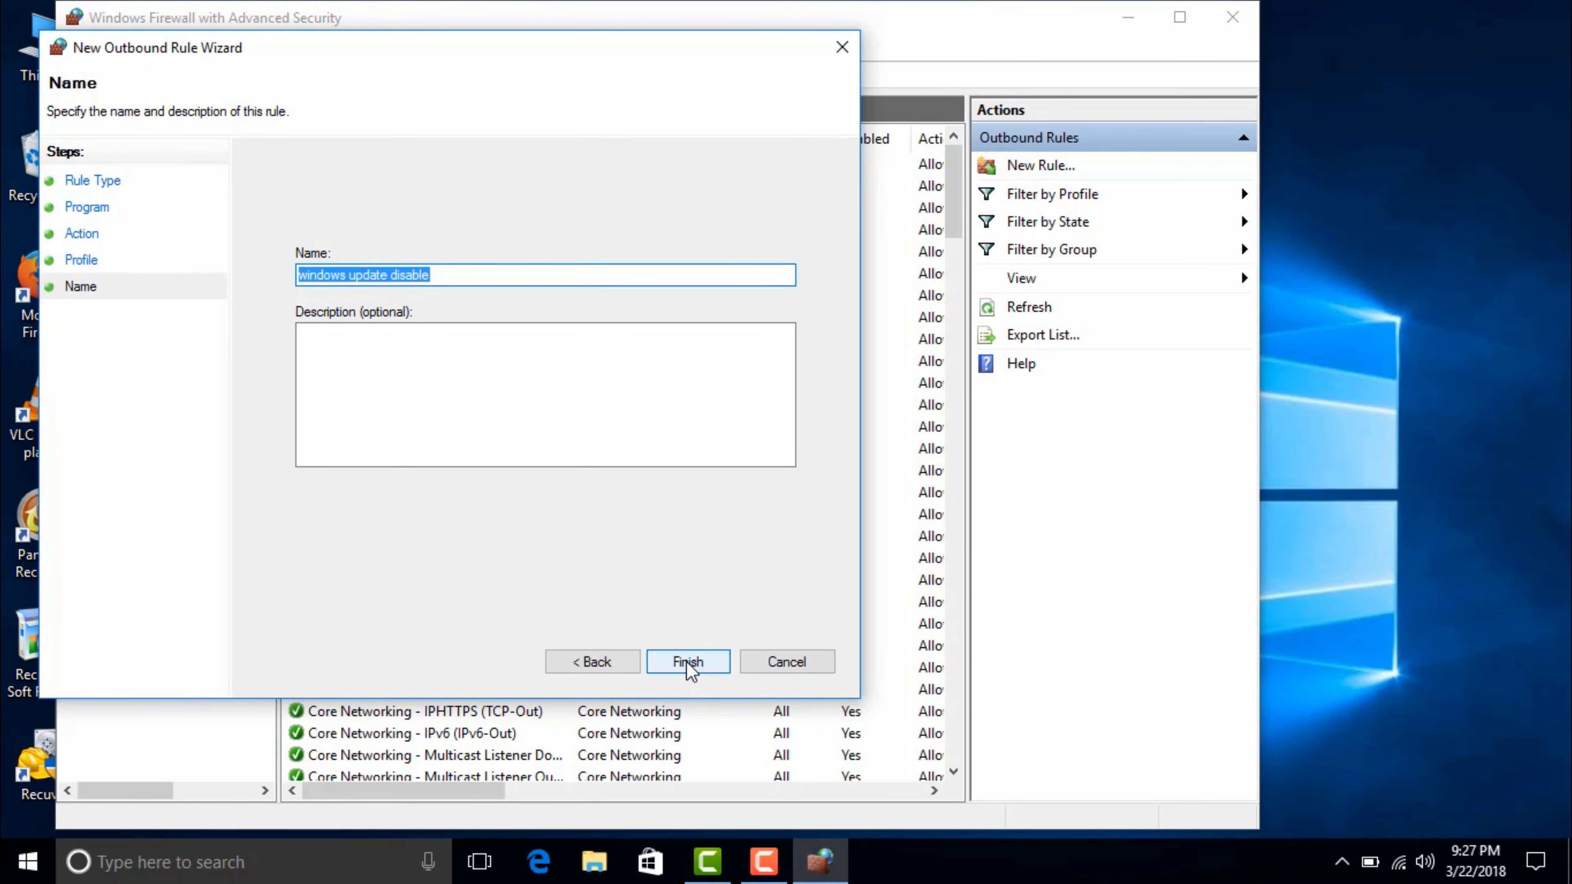
left_click(687, 661)
Start a second outbound program rule and choose DW20 from the Windows10Upgrade folder as its program
left_click(1060, 175)
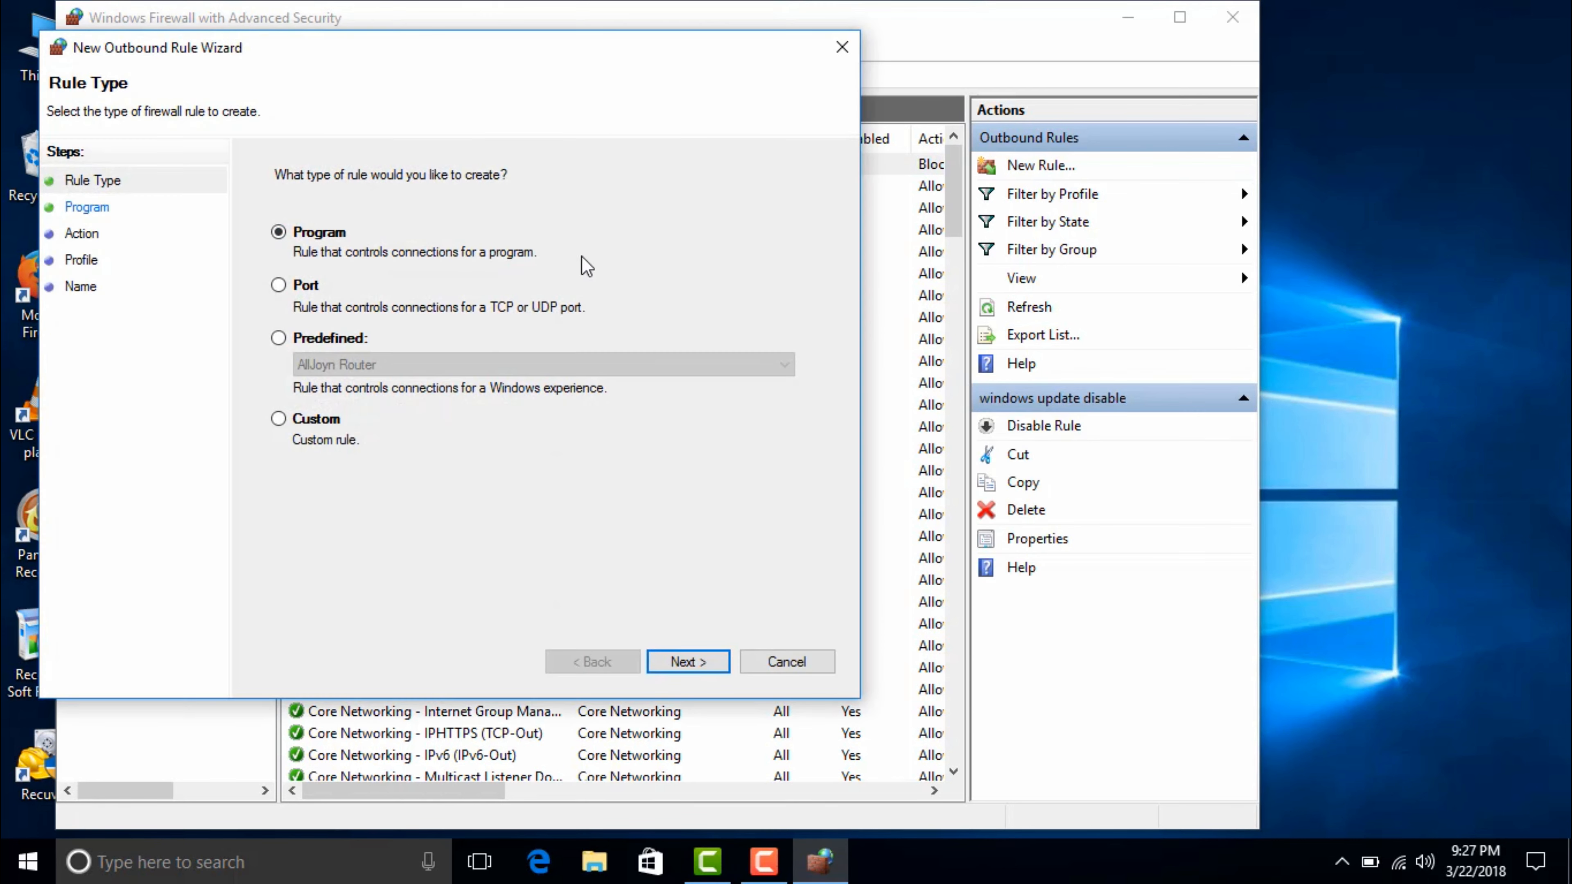
left_click(686, 662)
left_click(698, 370)
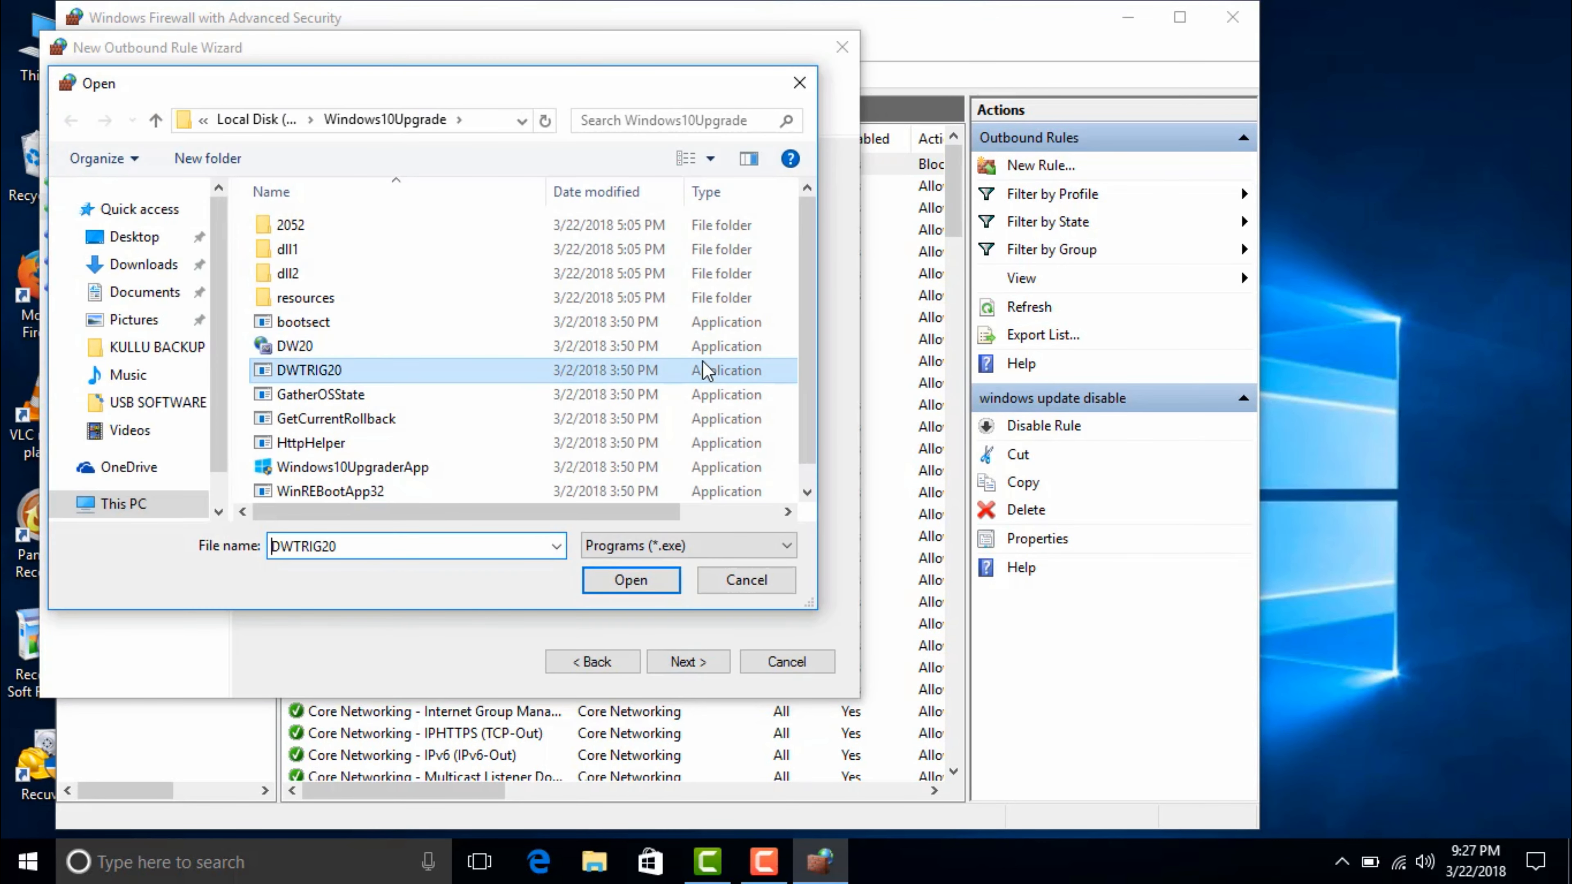
left_click(684, 346)
left_click(629, 580)
Set the DW20 outbound rule to block the connection on all profiles and finish it as "windows update disable"
left_click(704, 669)
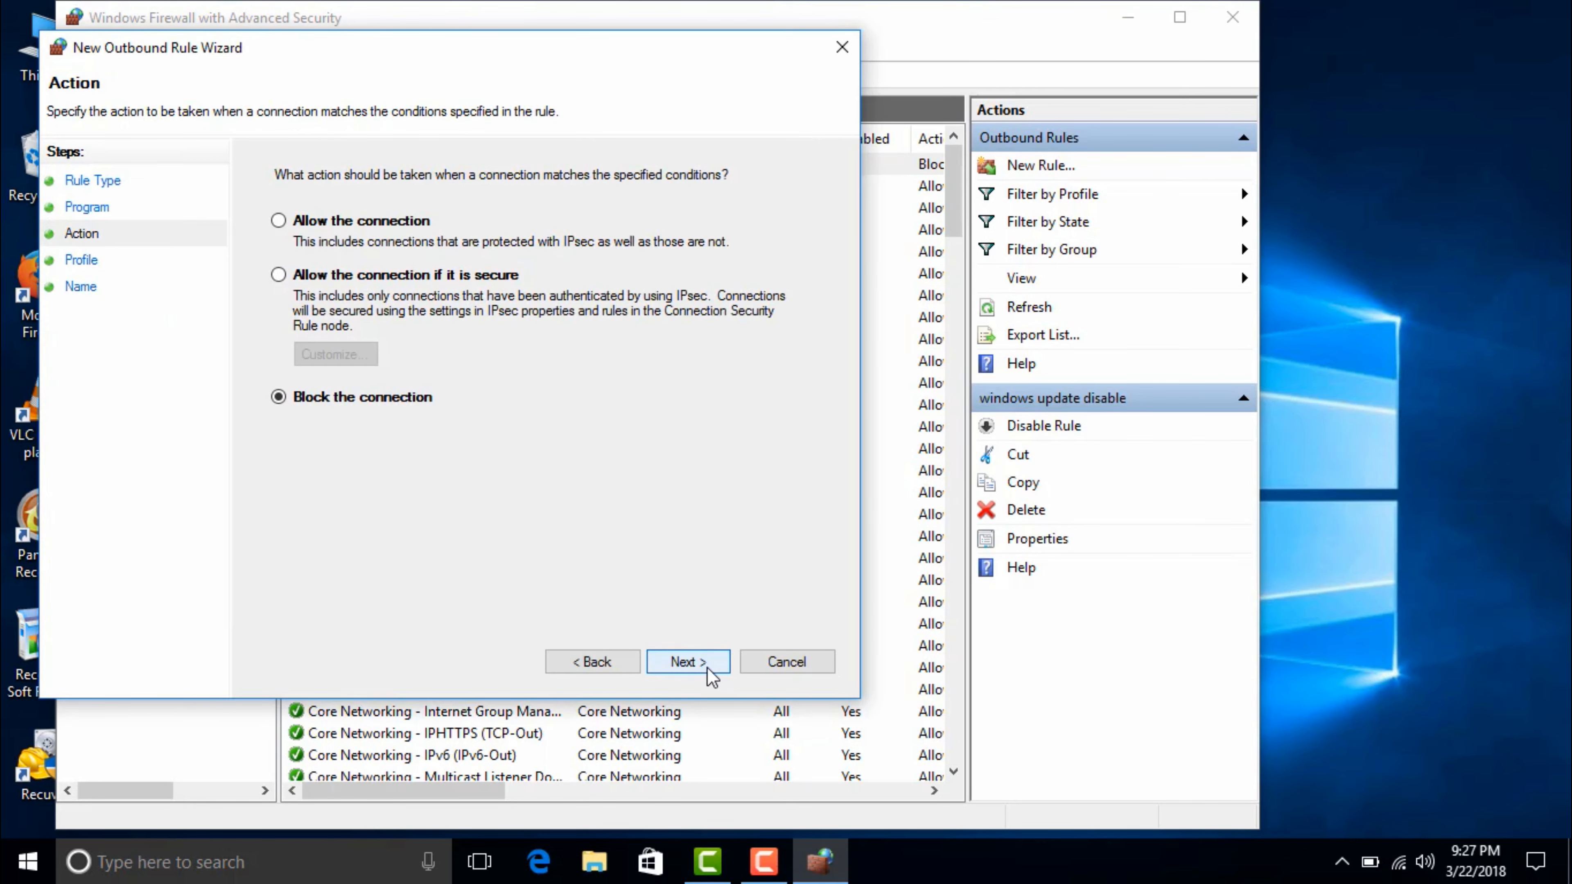
left_click(704, 669)
left_click(704, 669)
type("windows update disable")
left_click(688, 661)
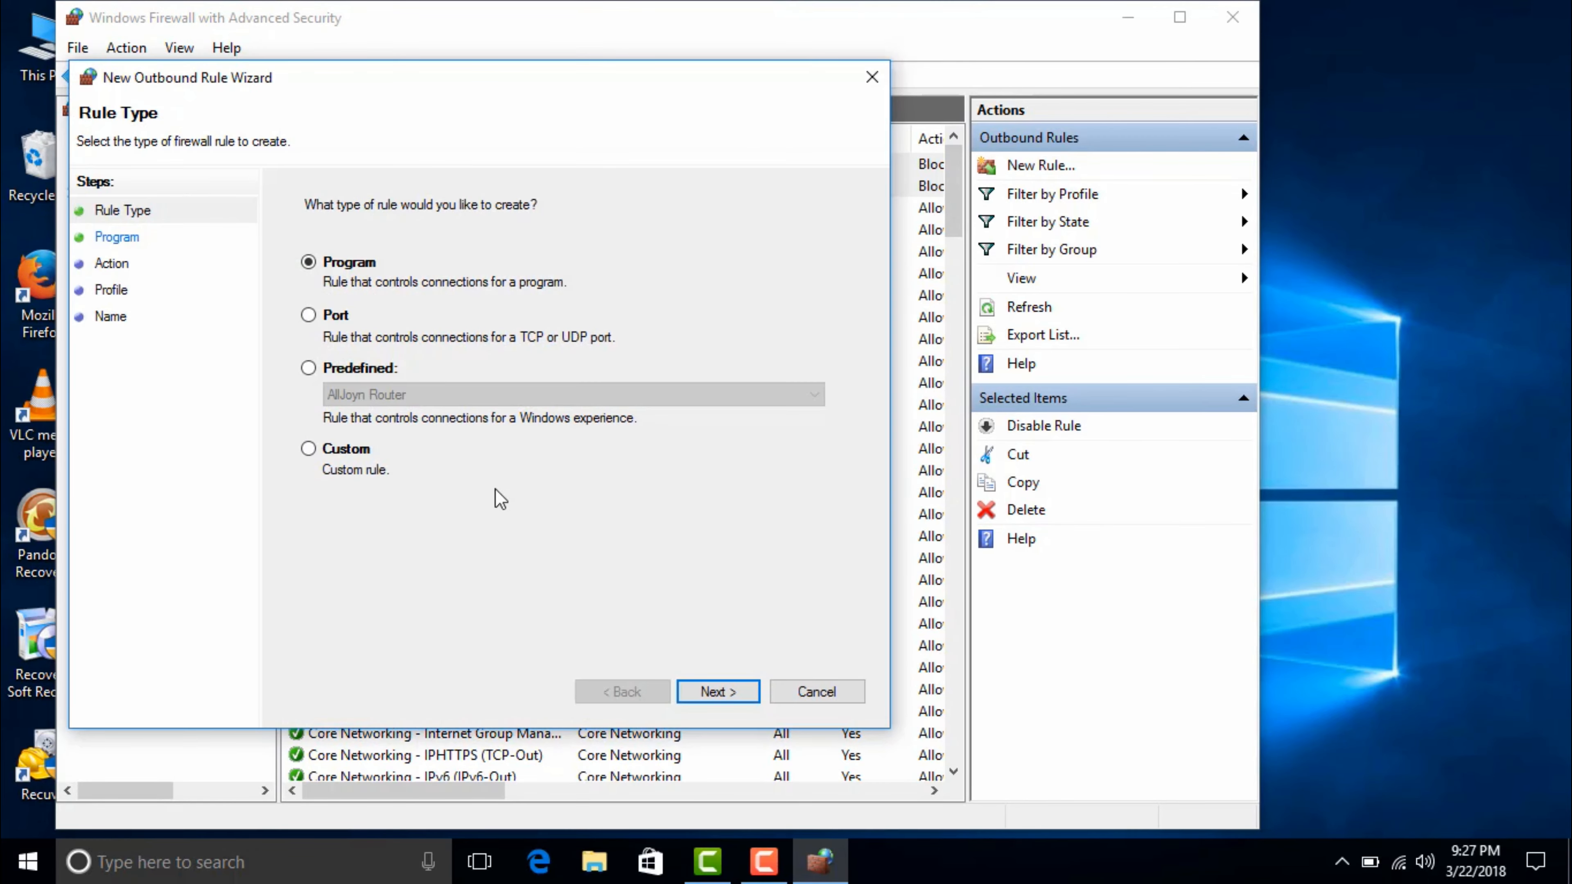
Start a third outbound program rule and choose GatherOSState from the Windows10Upgrade folder as its program
left_click(718, 691)
left_click(787, 353)
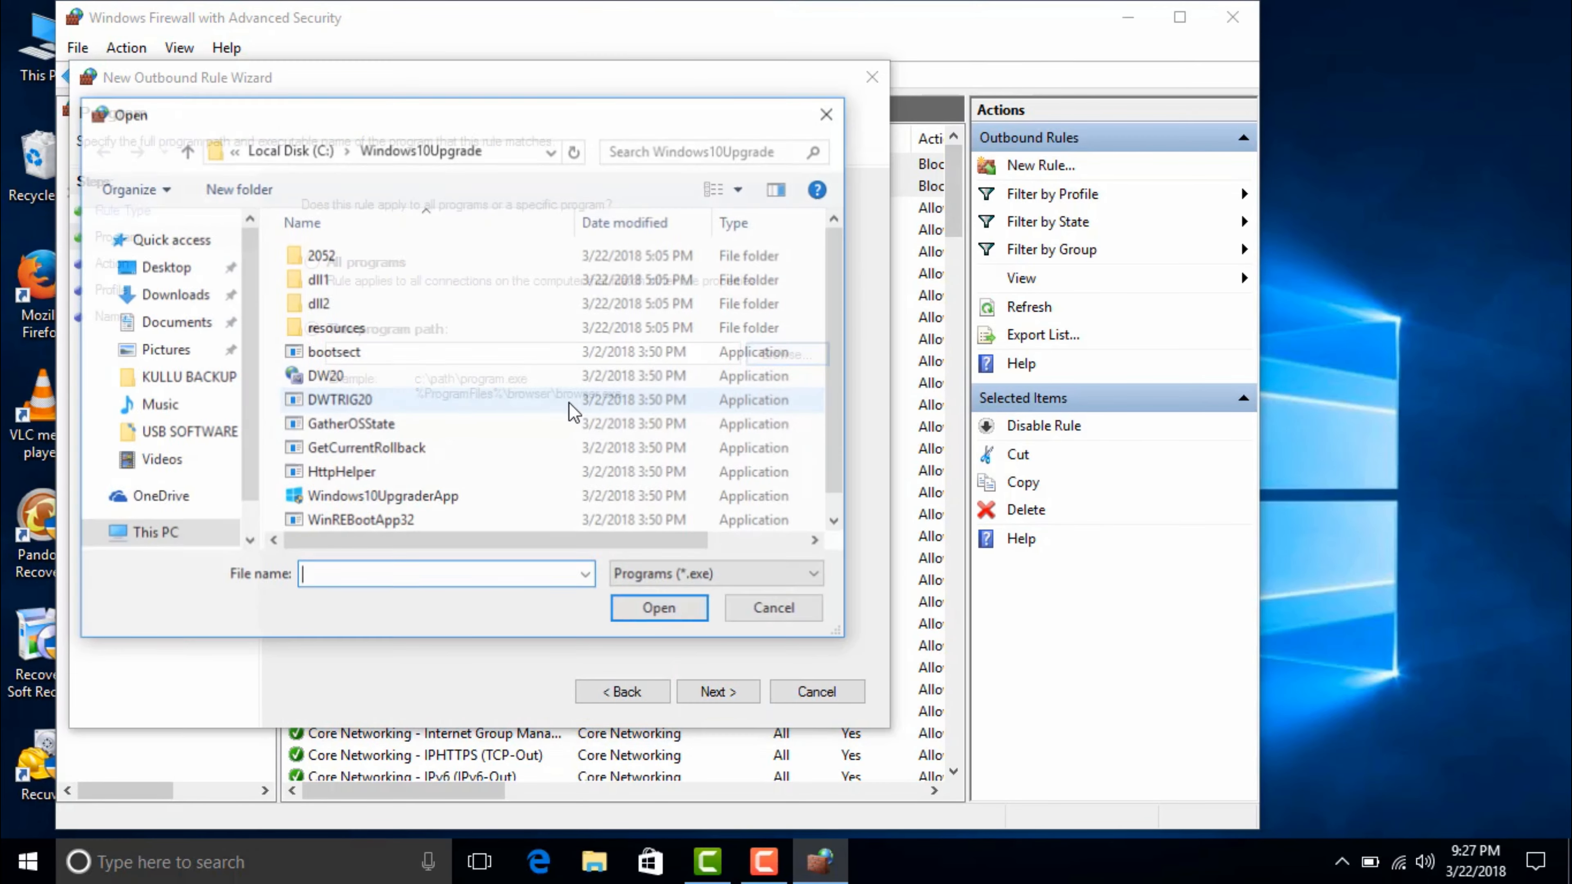
left_click(403, 424)
left_click(649, 610)
Set the GatherOSState outbound rule to block the connection on all profiles and finish it as "windows update disable"
left_click(704, 692)
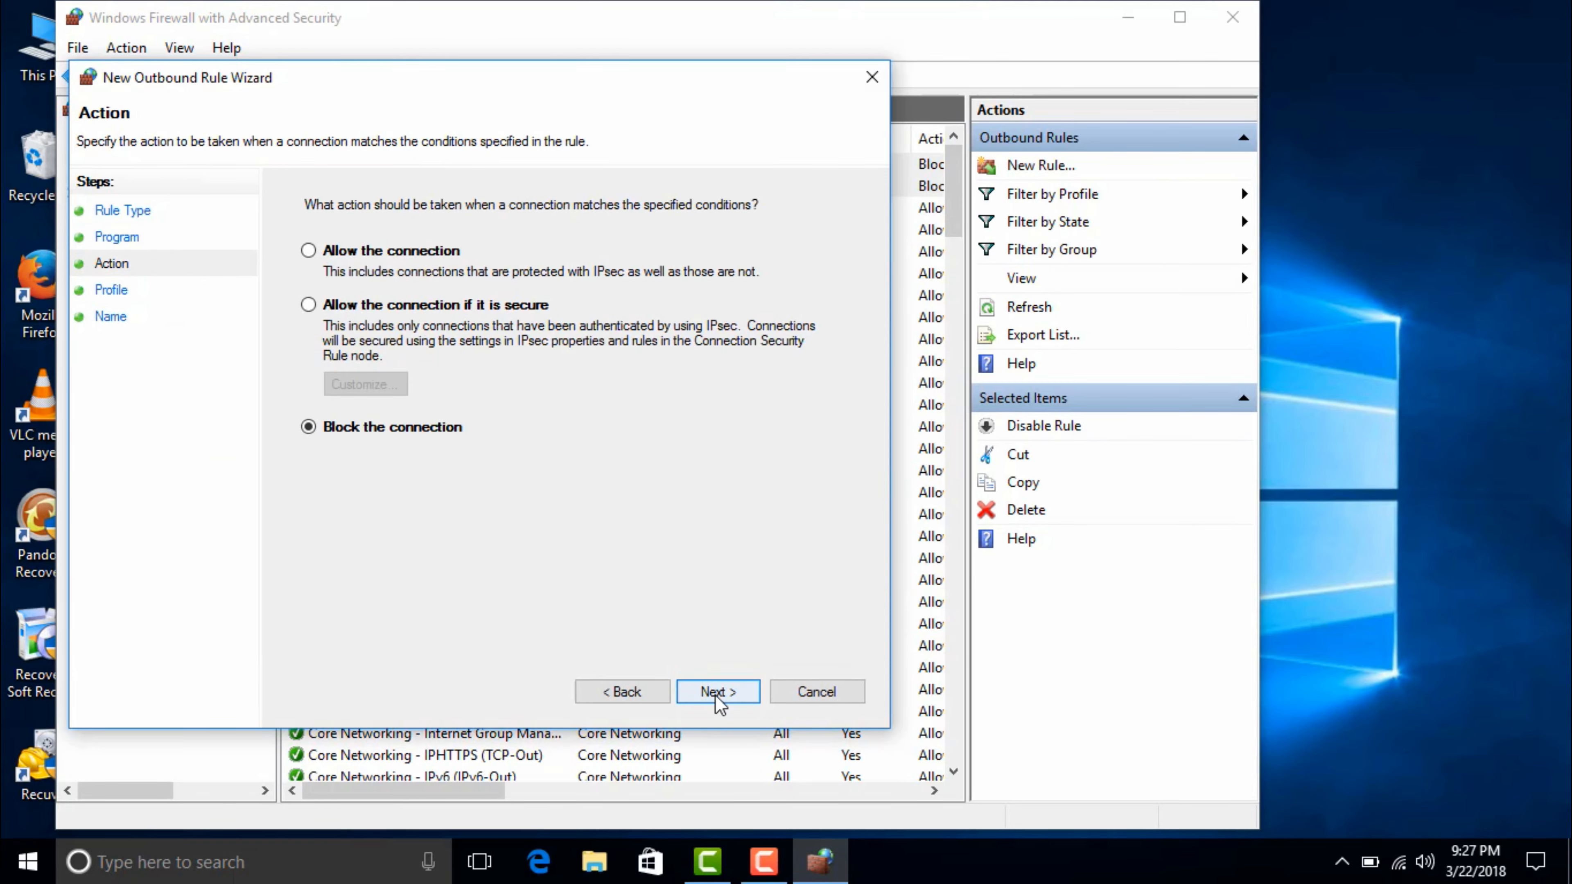
left_click(712, 692)
left_click(712, 691)
type("windows update disable")
left_click(712, 692)
Start a fourth outbound program rule and choose GetCurrentRollback from the Windows10Upgrade folder as its program
left_click(1028, 165)
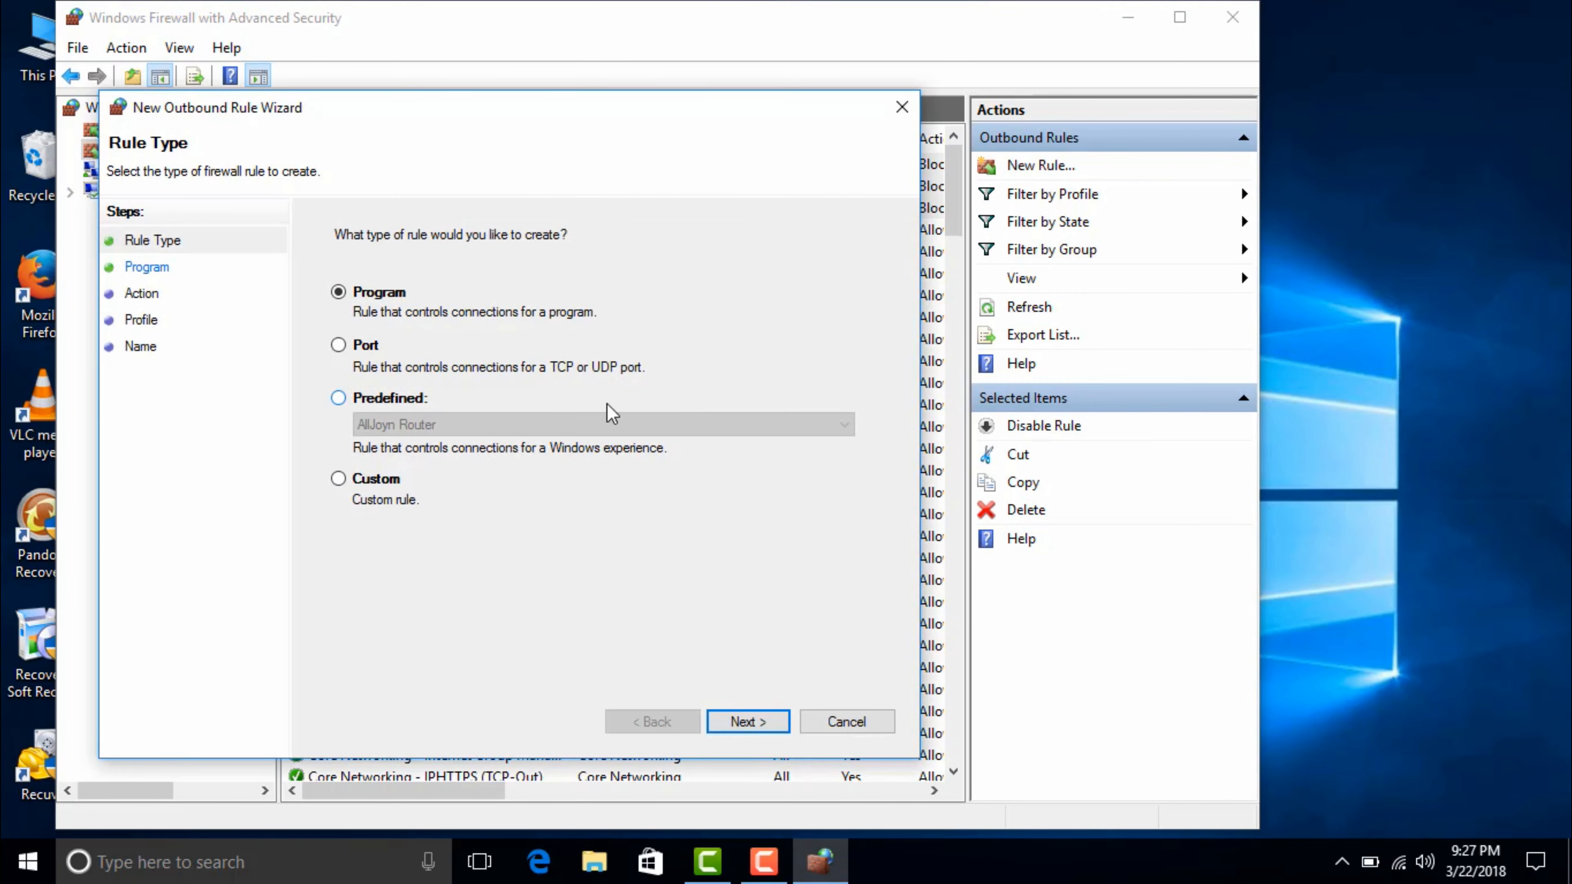
left_click(746, 721)
left_click(746, 721)
left_click(881, 516)
left_click(804, 388)
left_click(519, 481)
left_click(691, 639)
Set the GetCurrentRollback outbound rule to block the connection on all profiles and finish it as "windows update disable"
left_click(746, 722)
left_click(746, 722)
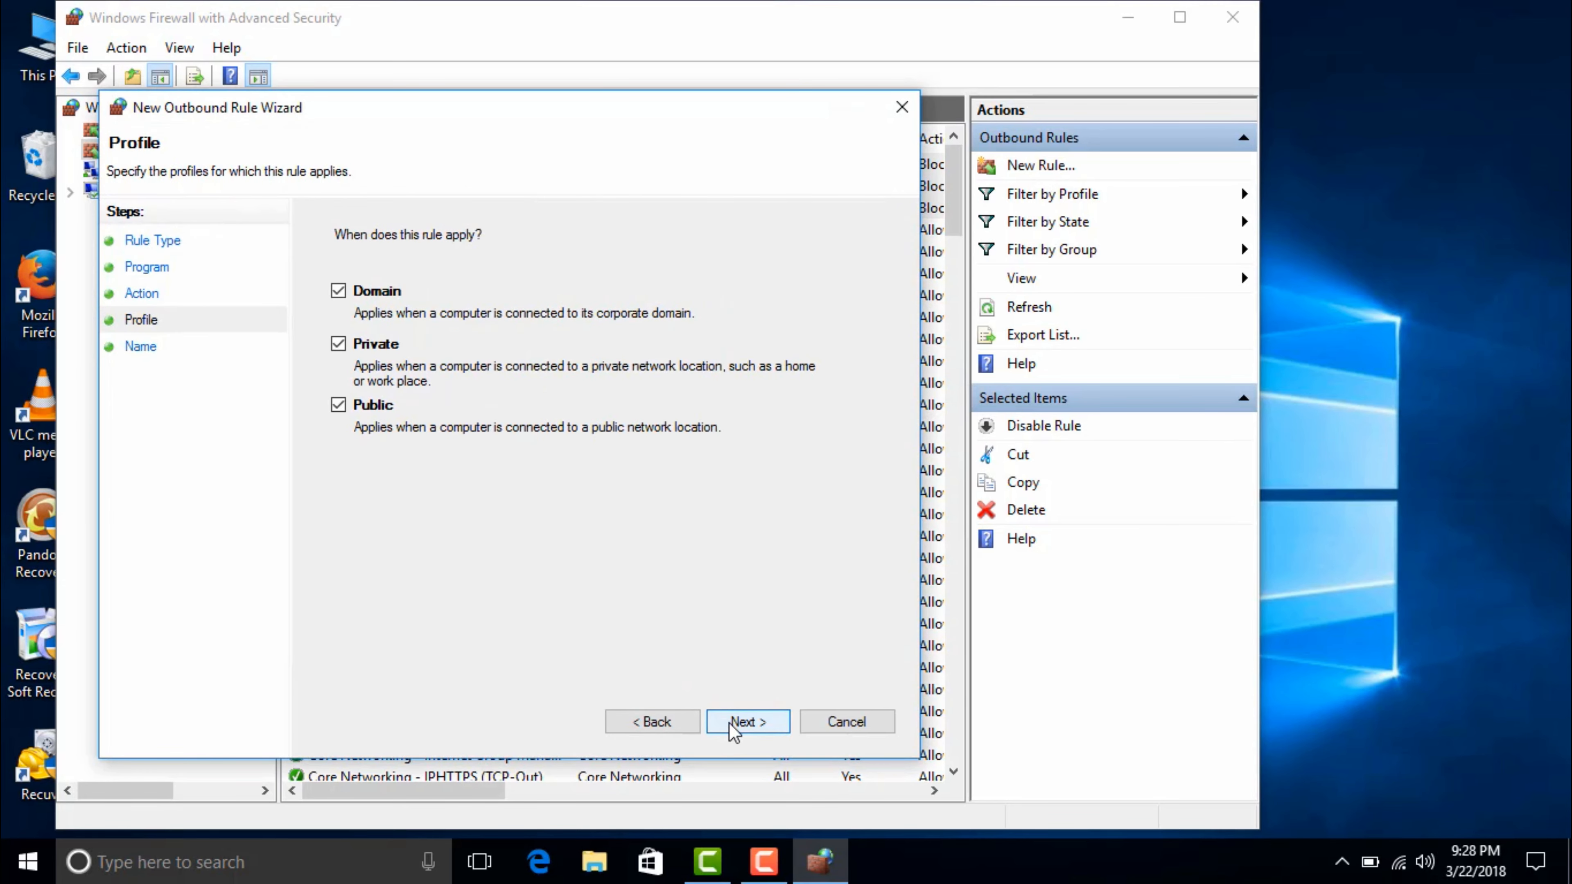
left_click(746, 721)
type("windows update disable")
left_click(746, 721)
Start a fifth outbound program rule and choose Windows10UpgraderApp from the Windows10Upgrade folder as its program
left_click(1027, 165)
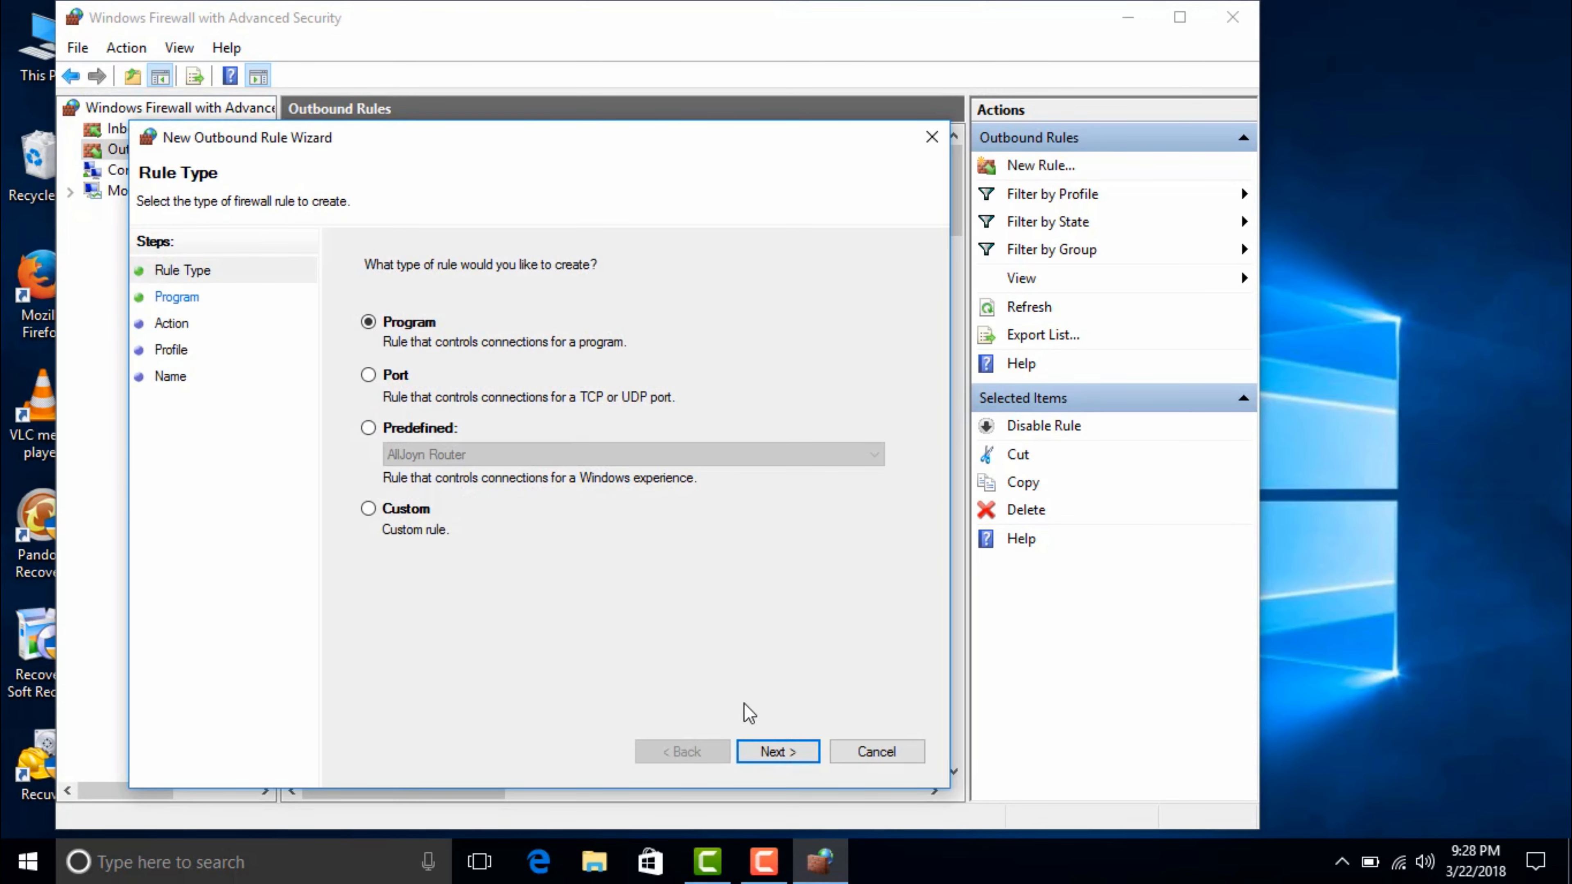
left_click(779, 749)
left_click(851, 414)
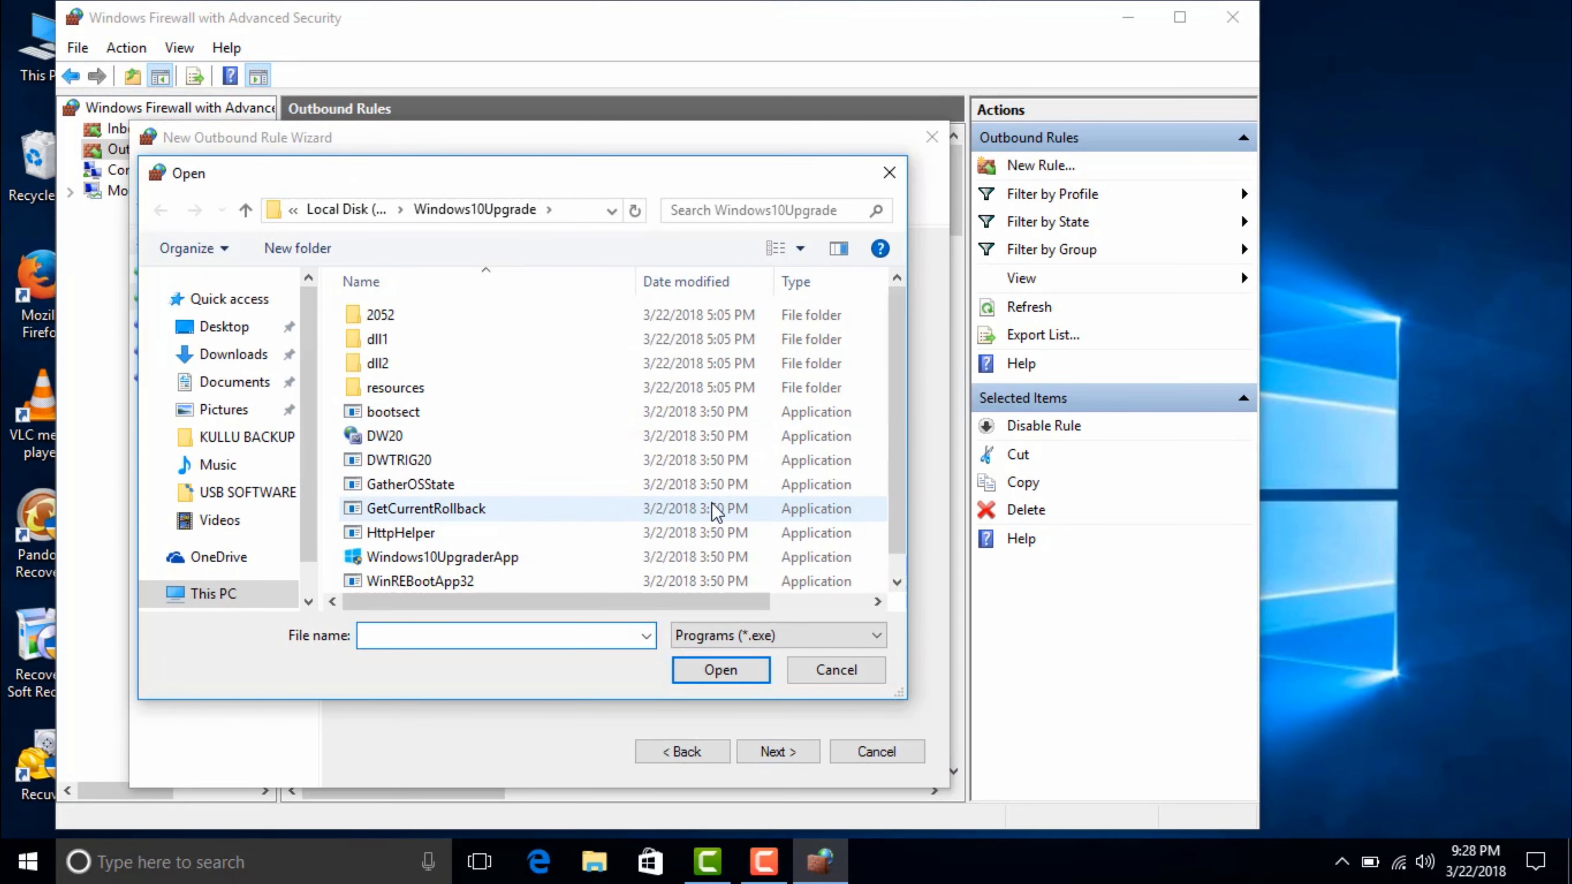
left_click(719, 556)
left_click(737, 672)
Set the Windows10UpgraderApp outbound rule to block the connection on all profiles and finish it as "windows update disable"
left_click(779, 751)
left_click(778, 752)
left_click(779, 752)
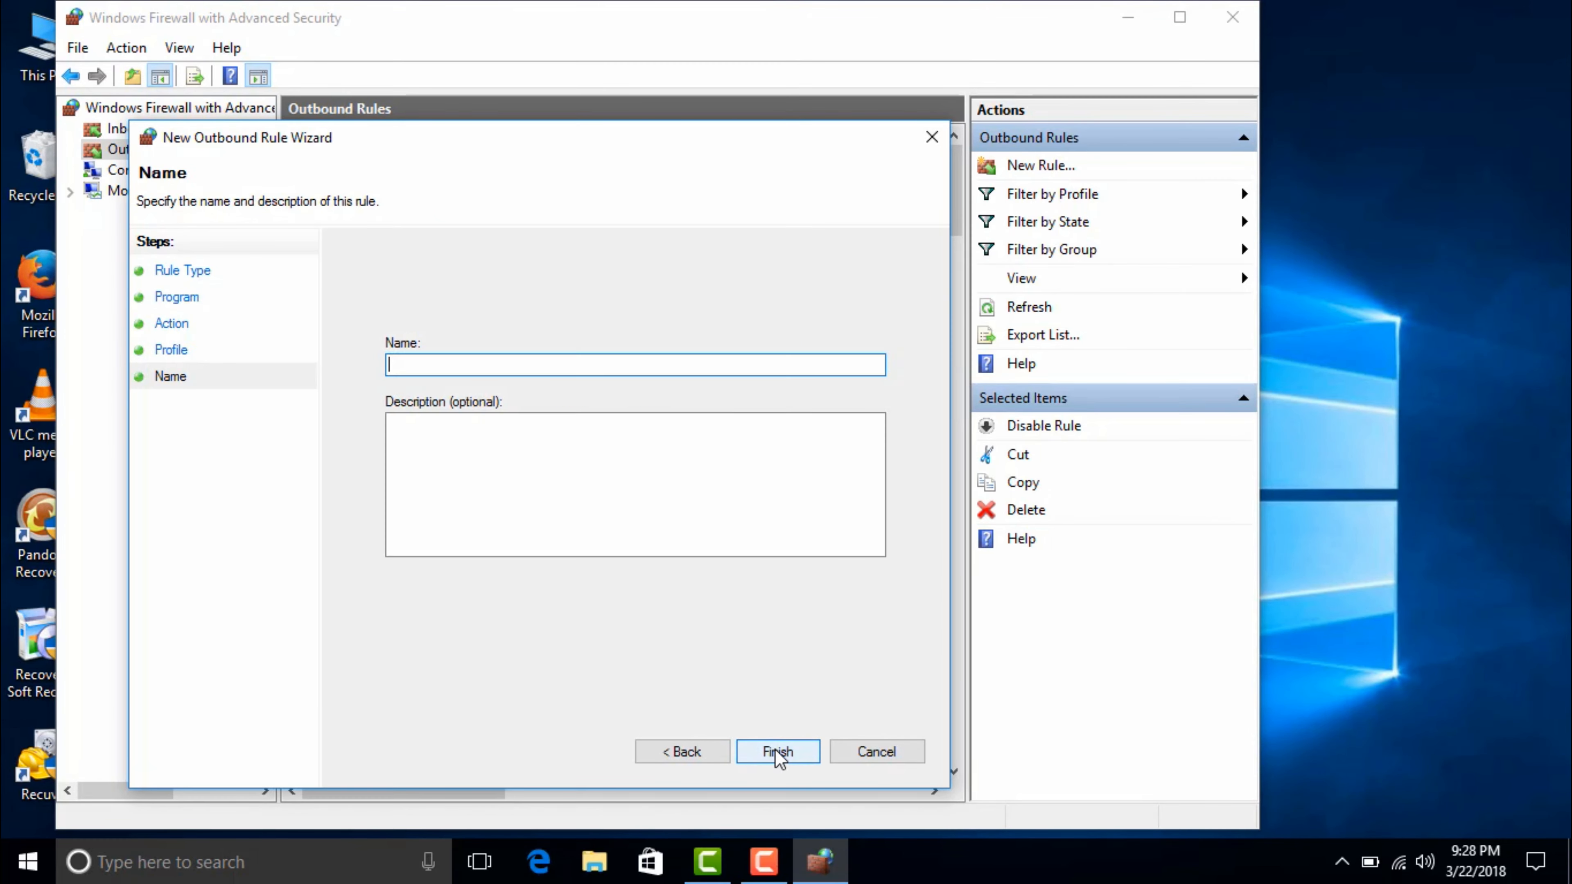
type("windows update disable")
left_click(778, 751)
Start a sixth outbound program rule and choose WinREBootApp32 from the Windows10Upgrade folder as its program
left_click(1027, 165)
left_click(808, 781)
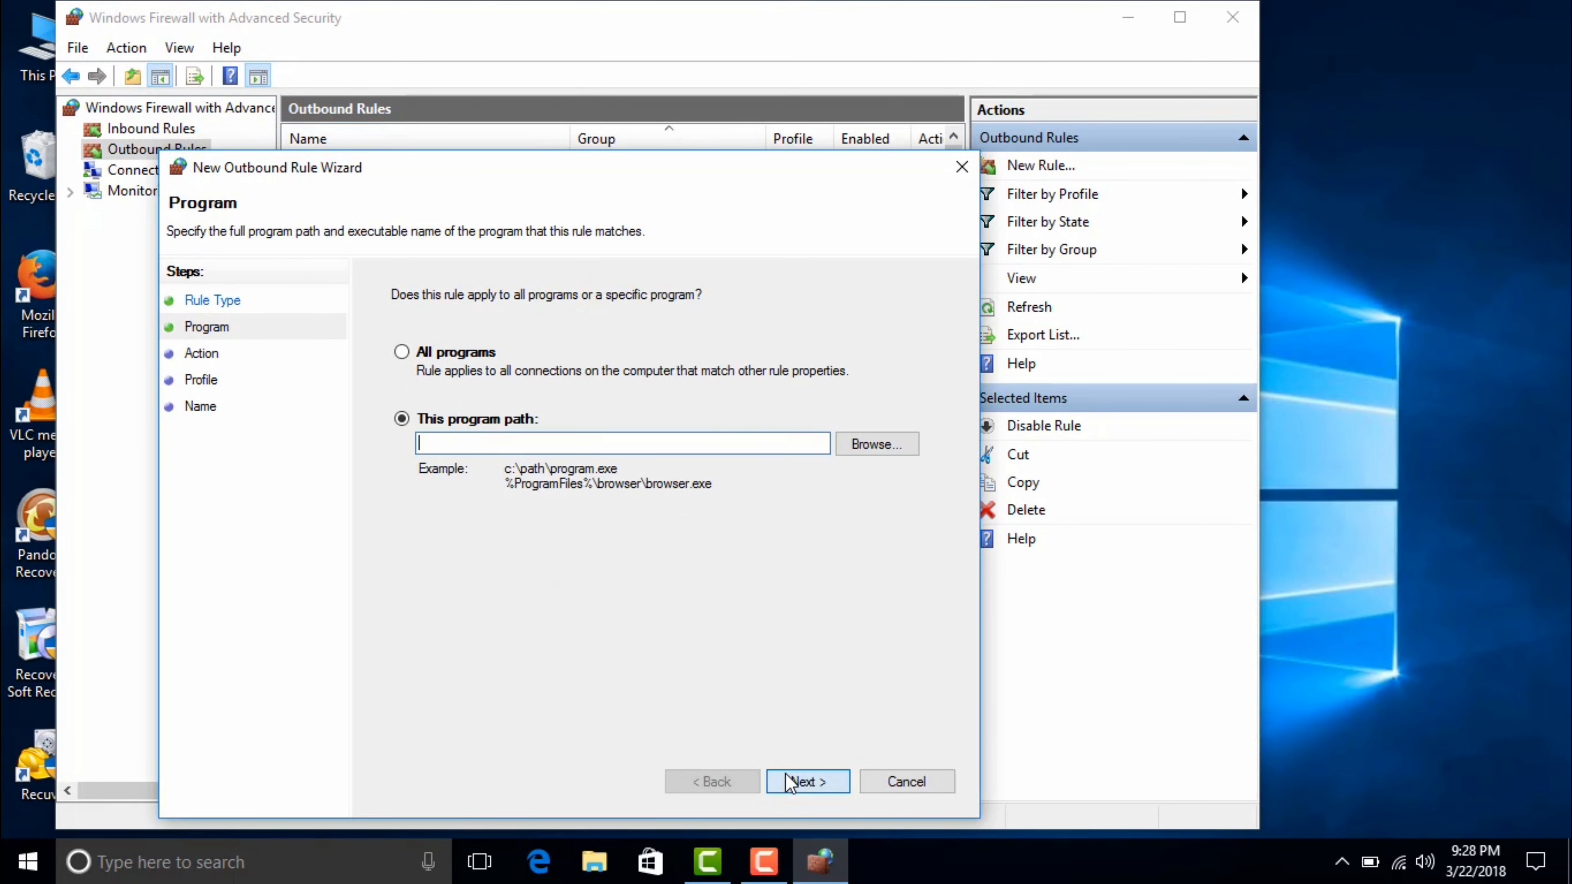
left_click(878, 440)
left_click(557, 609)
key("Return")
Set the WinREBootApp32 outbound rule to block the connection on all profiles and finish it as "windows update disable"
left_click(808, 782)
left_click(809, 782)
left_click(810, 784)
type("windows update disable")
left_click(811, 783)
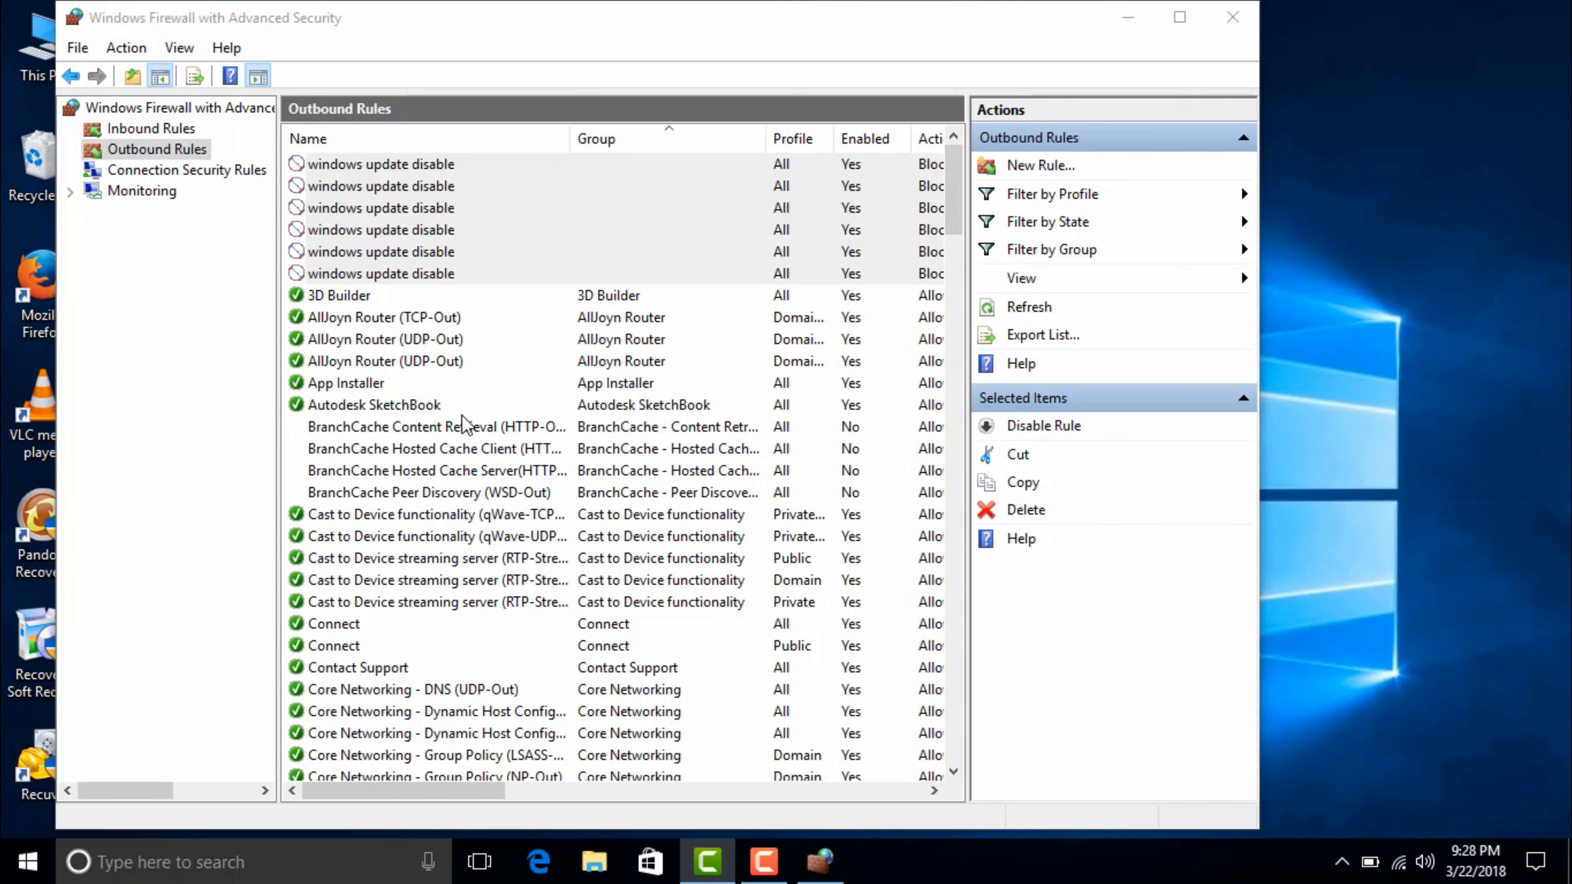
Review the "windows update disable" rules in the inbound and outbound lists and close the firewall window
left_click(189, 129)
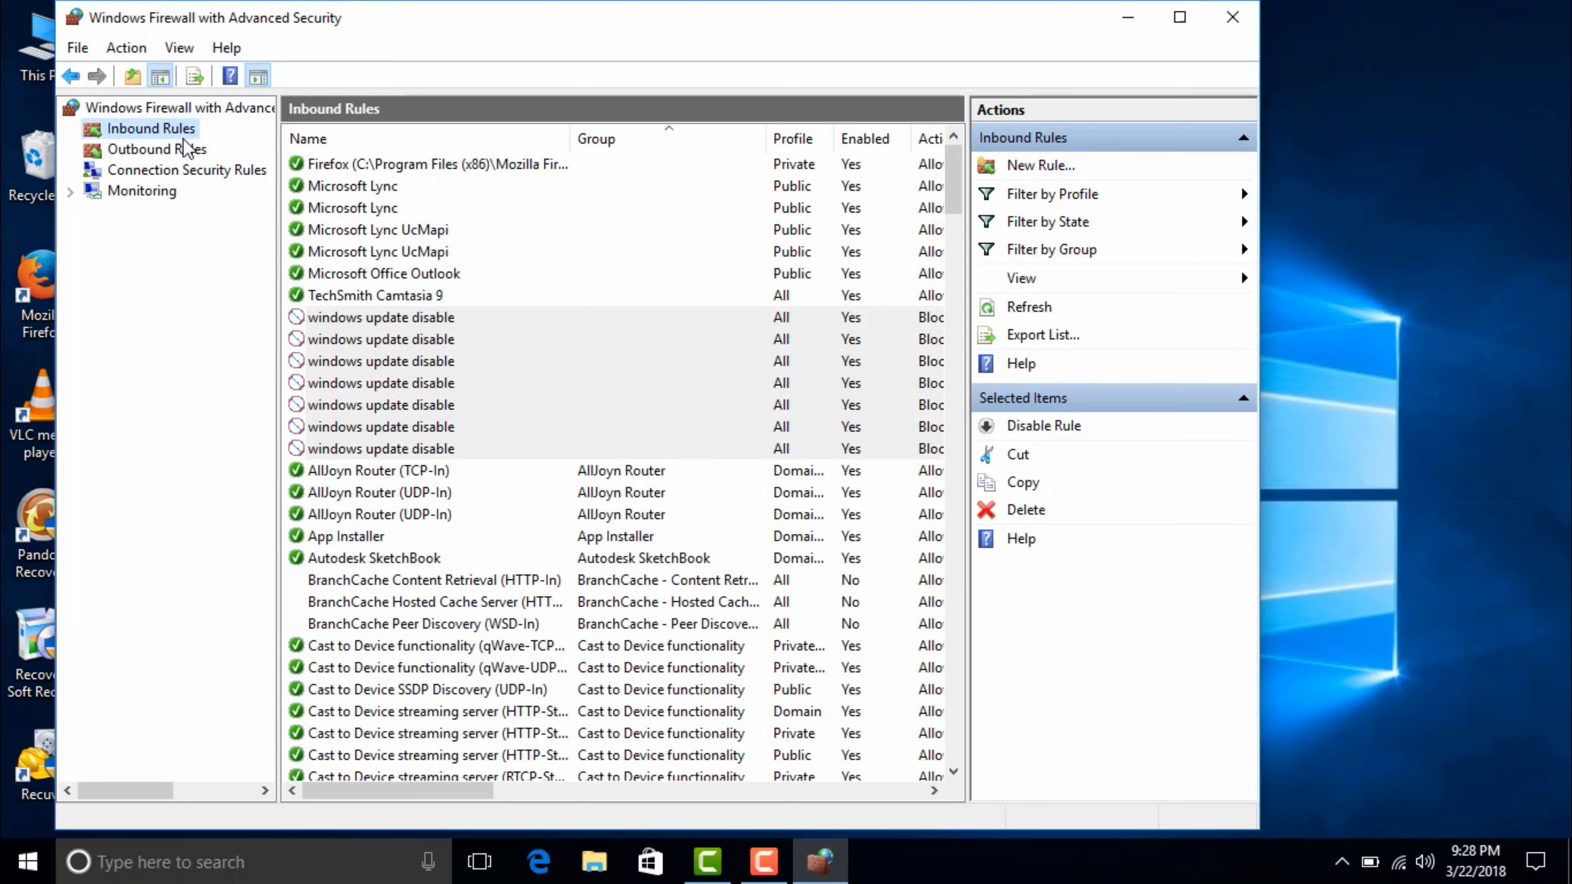
left_click(171, 151)
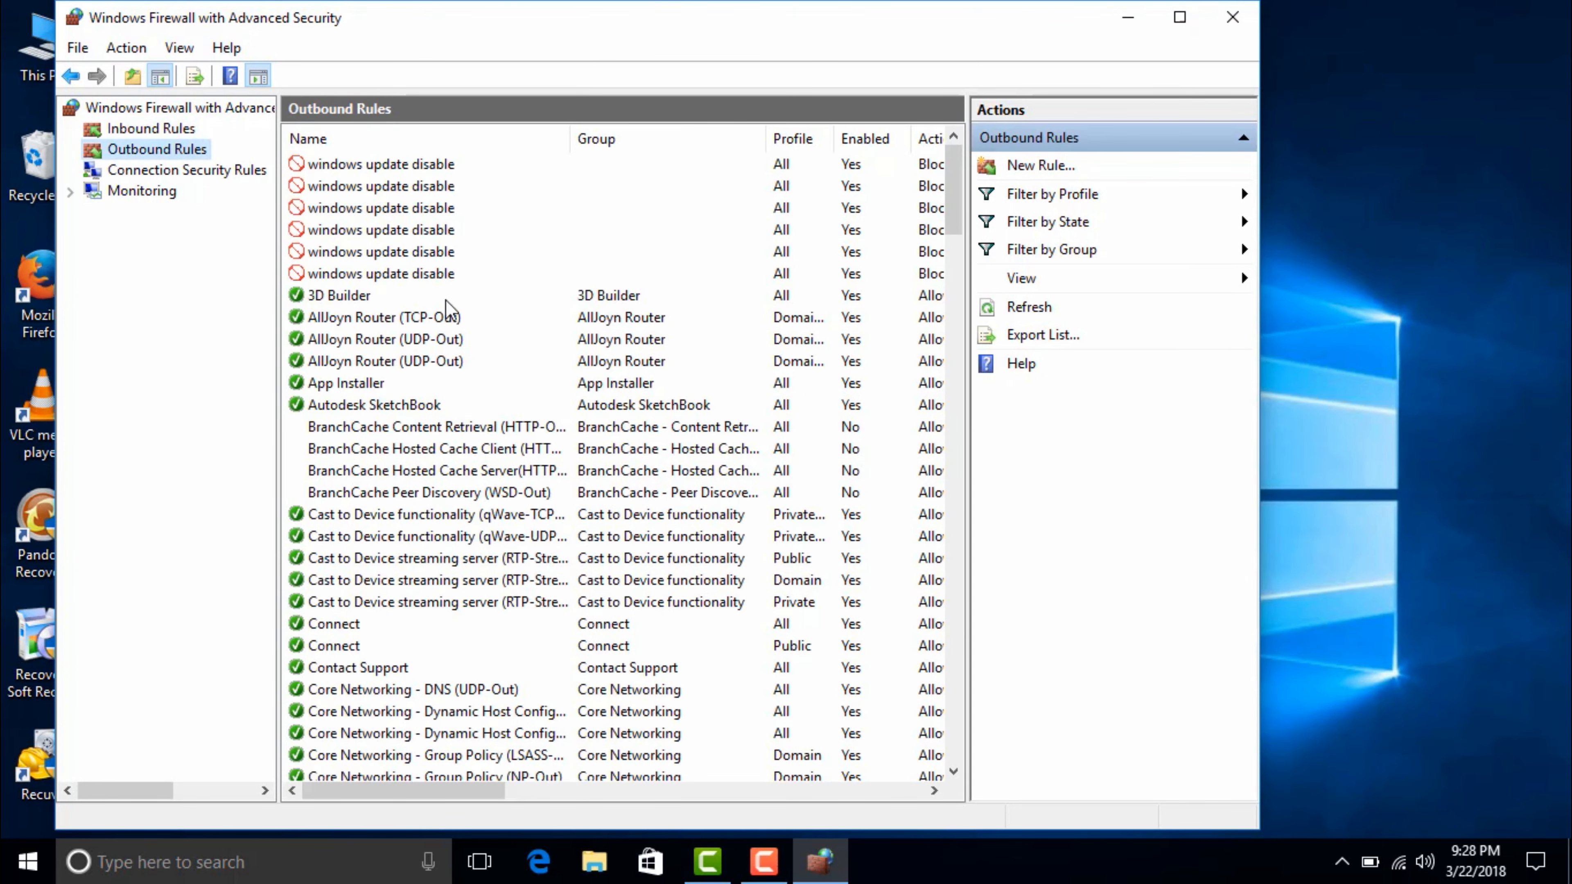
left_click(1232, 17)
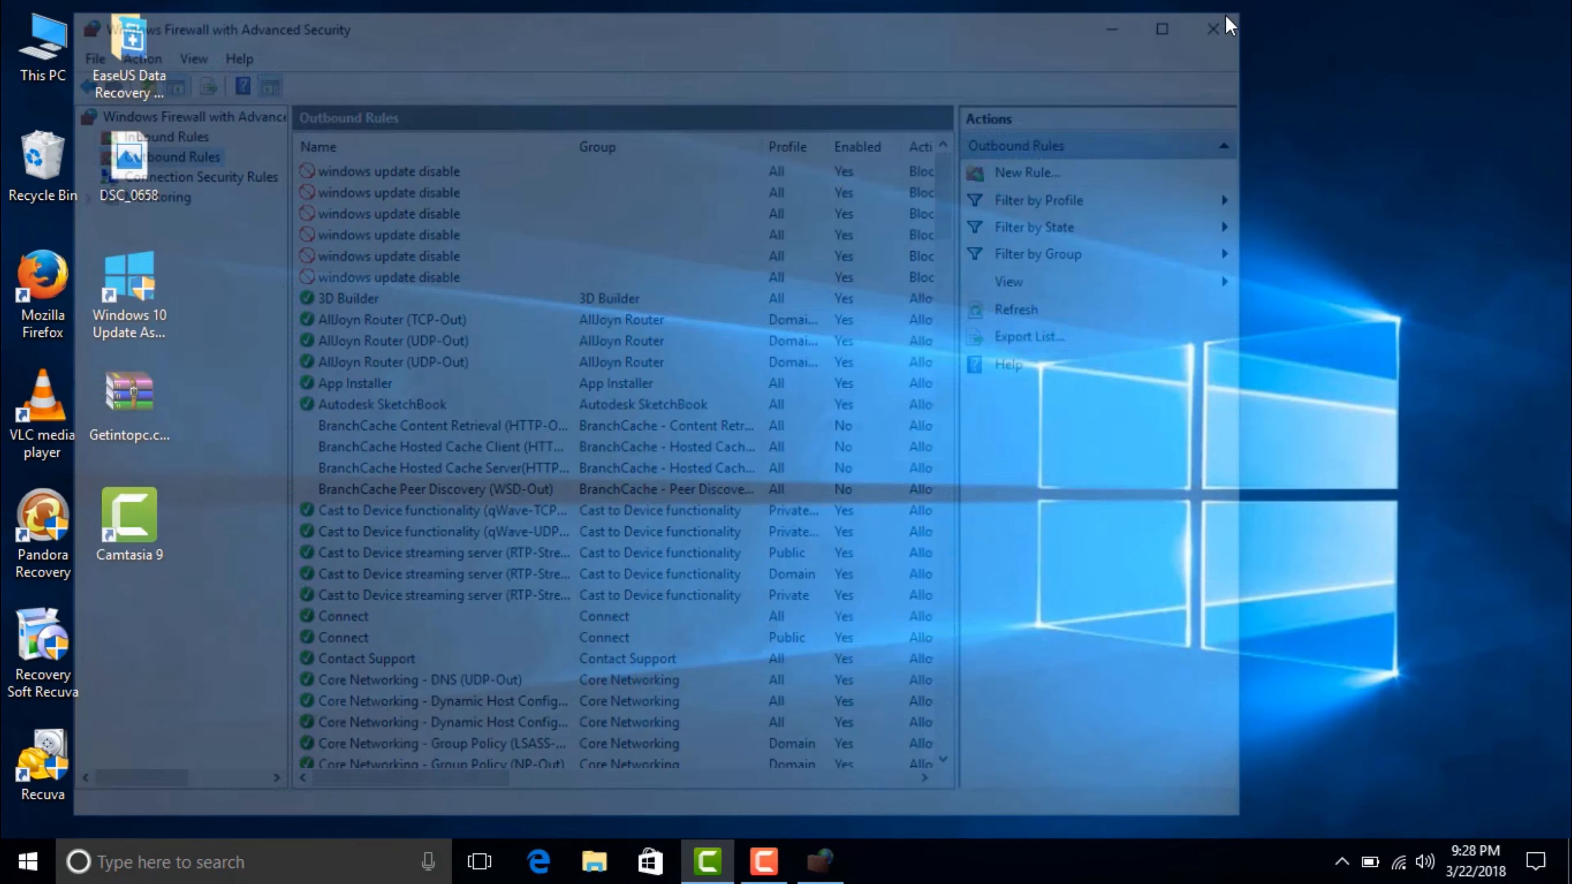
Search Windows for "task" and open Task Scheduler
left_click(260, 865)
type("t")
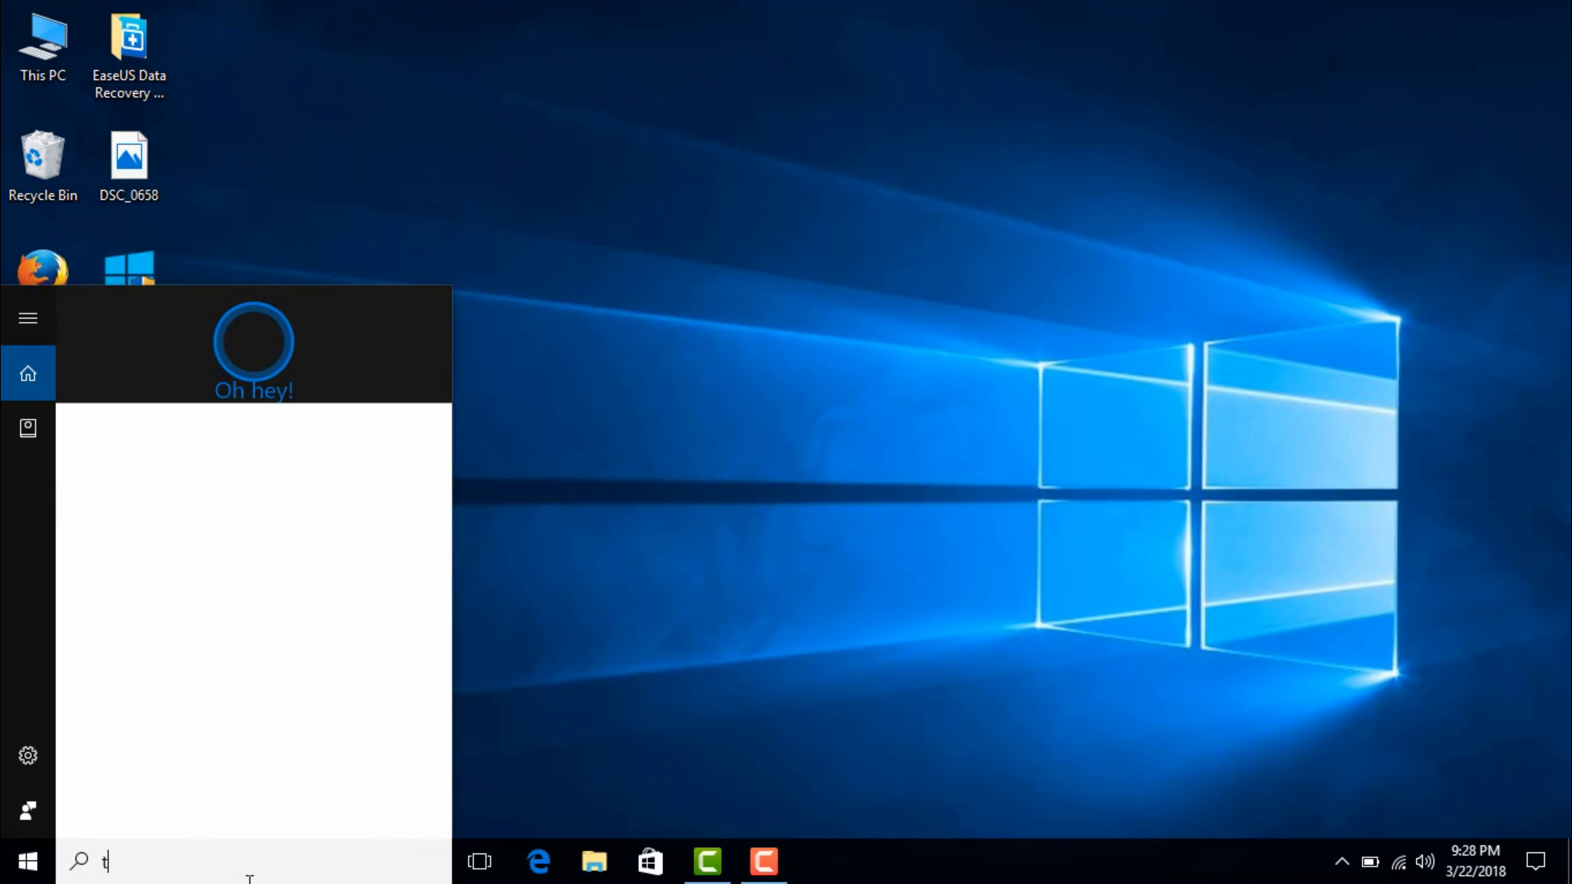
type("ask")
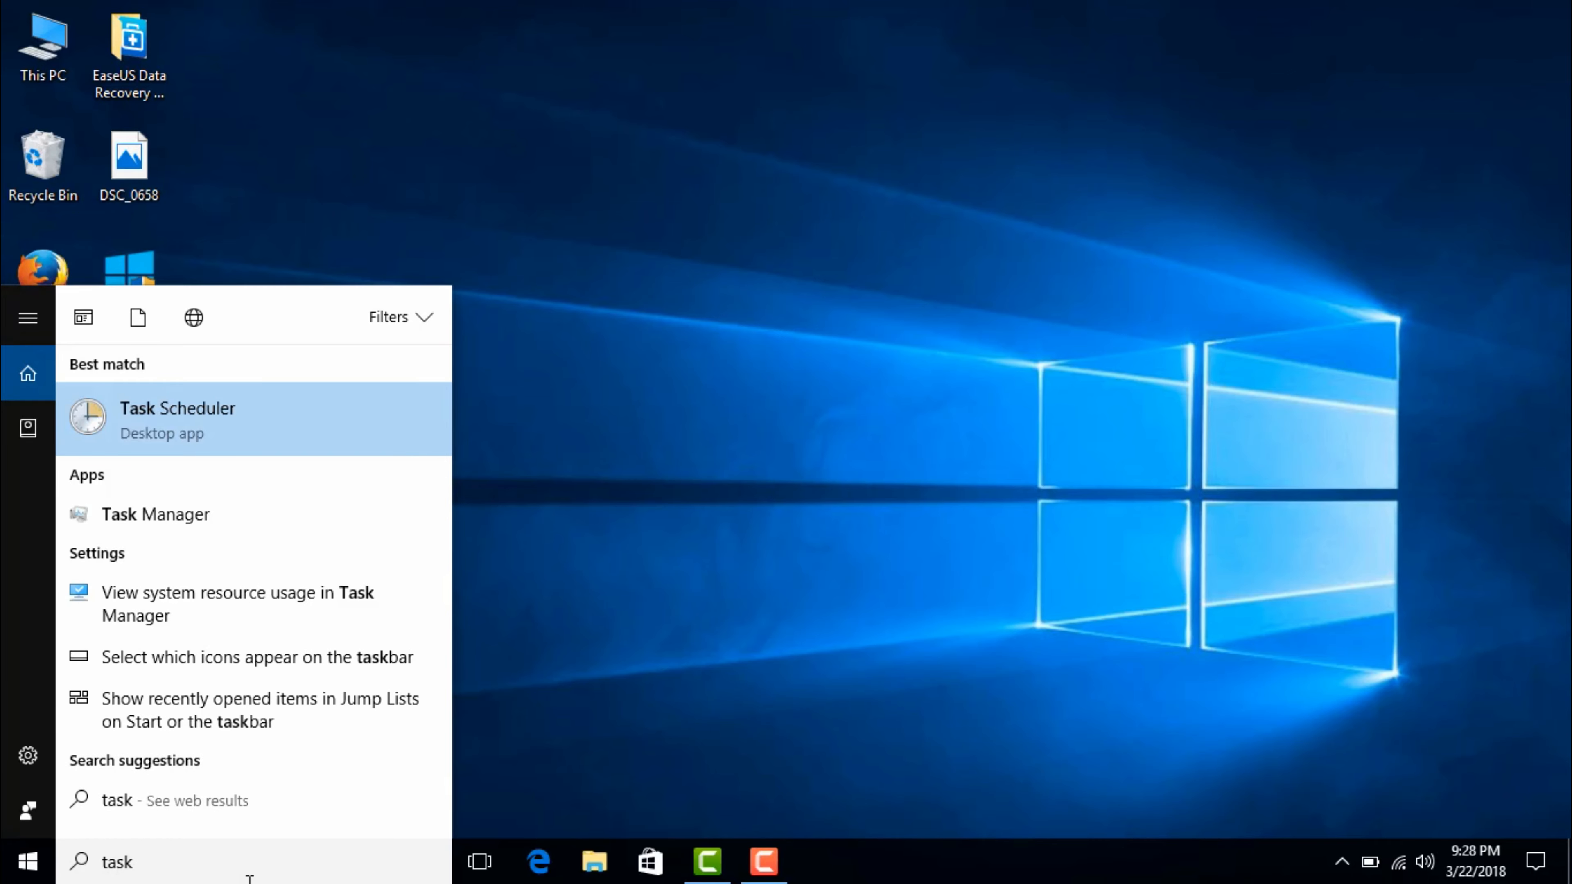
key("Return")
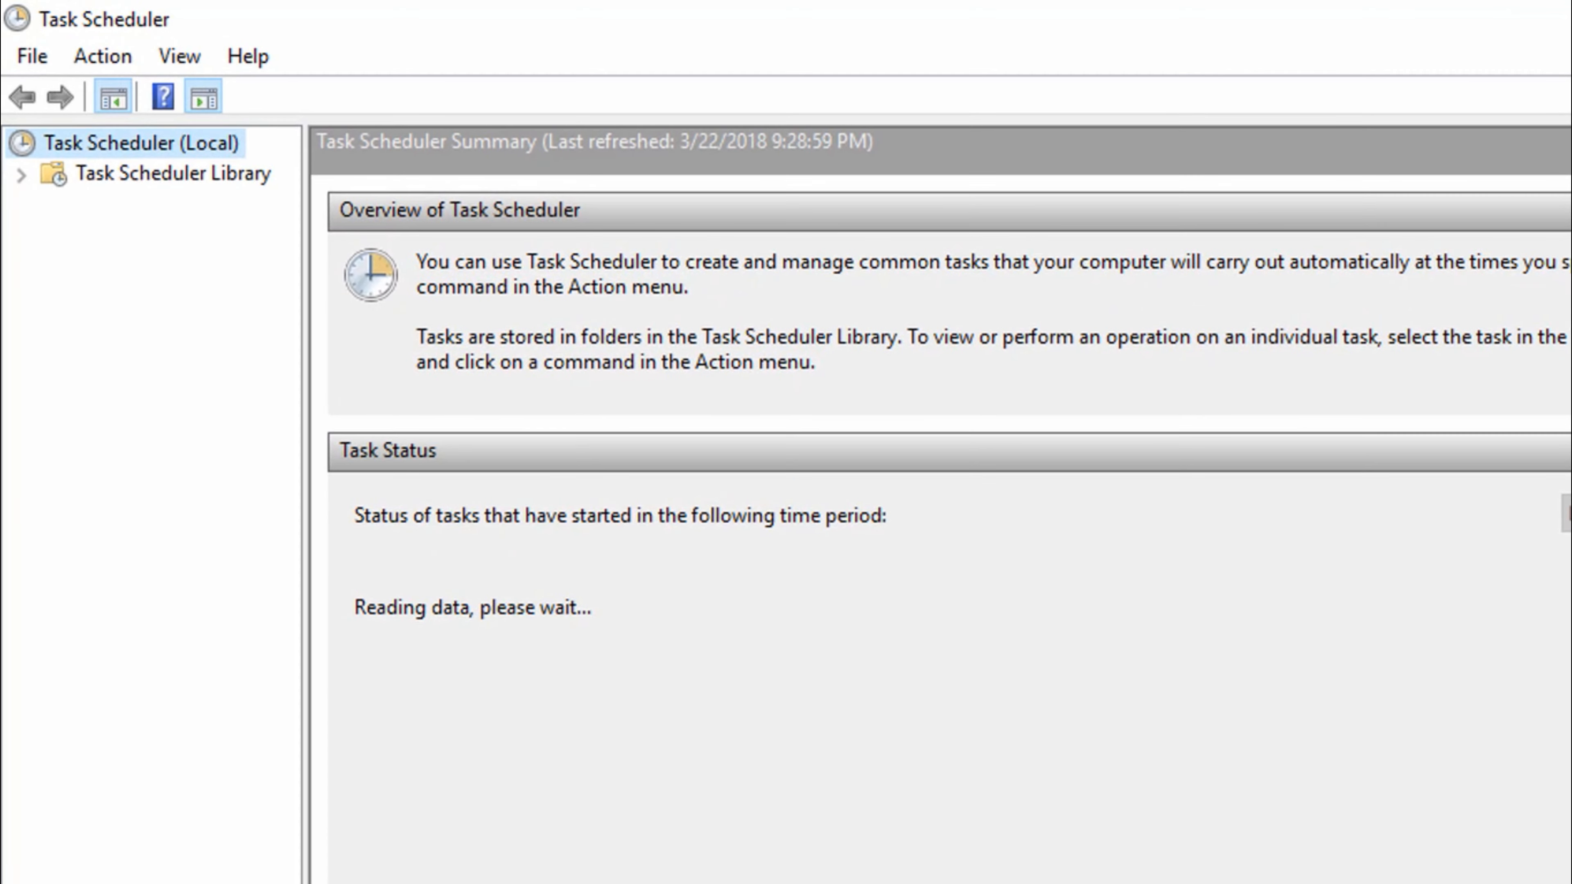
Open the UpdateOrchestrator folder under Microsoft > Windows in the Task Scheduler Library, widening the folder tree to show full names
left_click(77, 173)
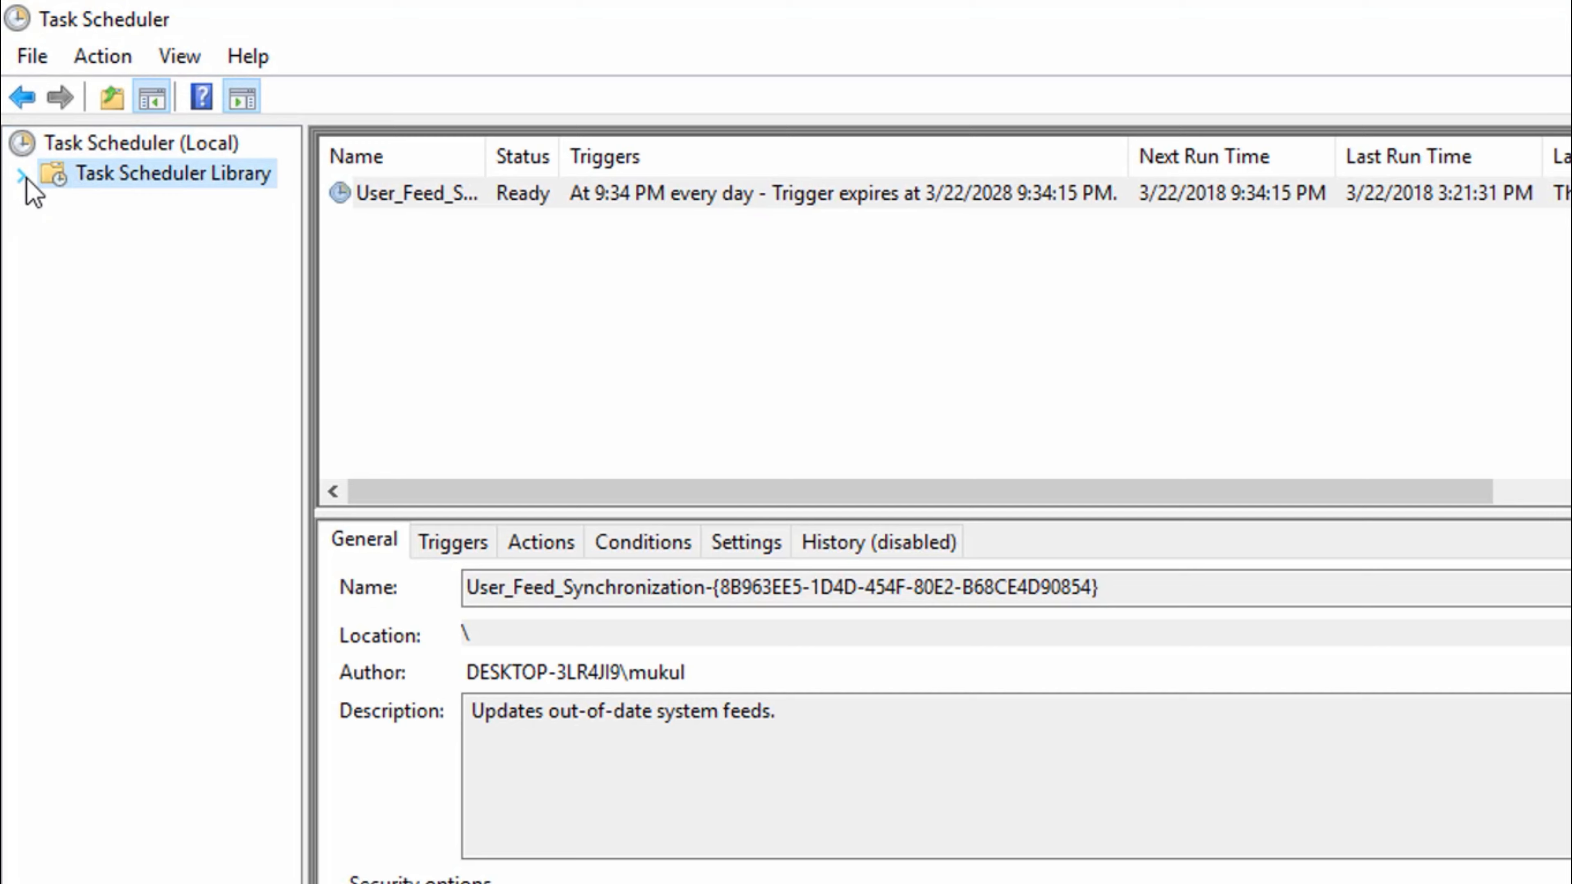
left_click(22, 176)
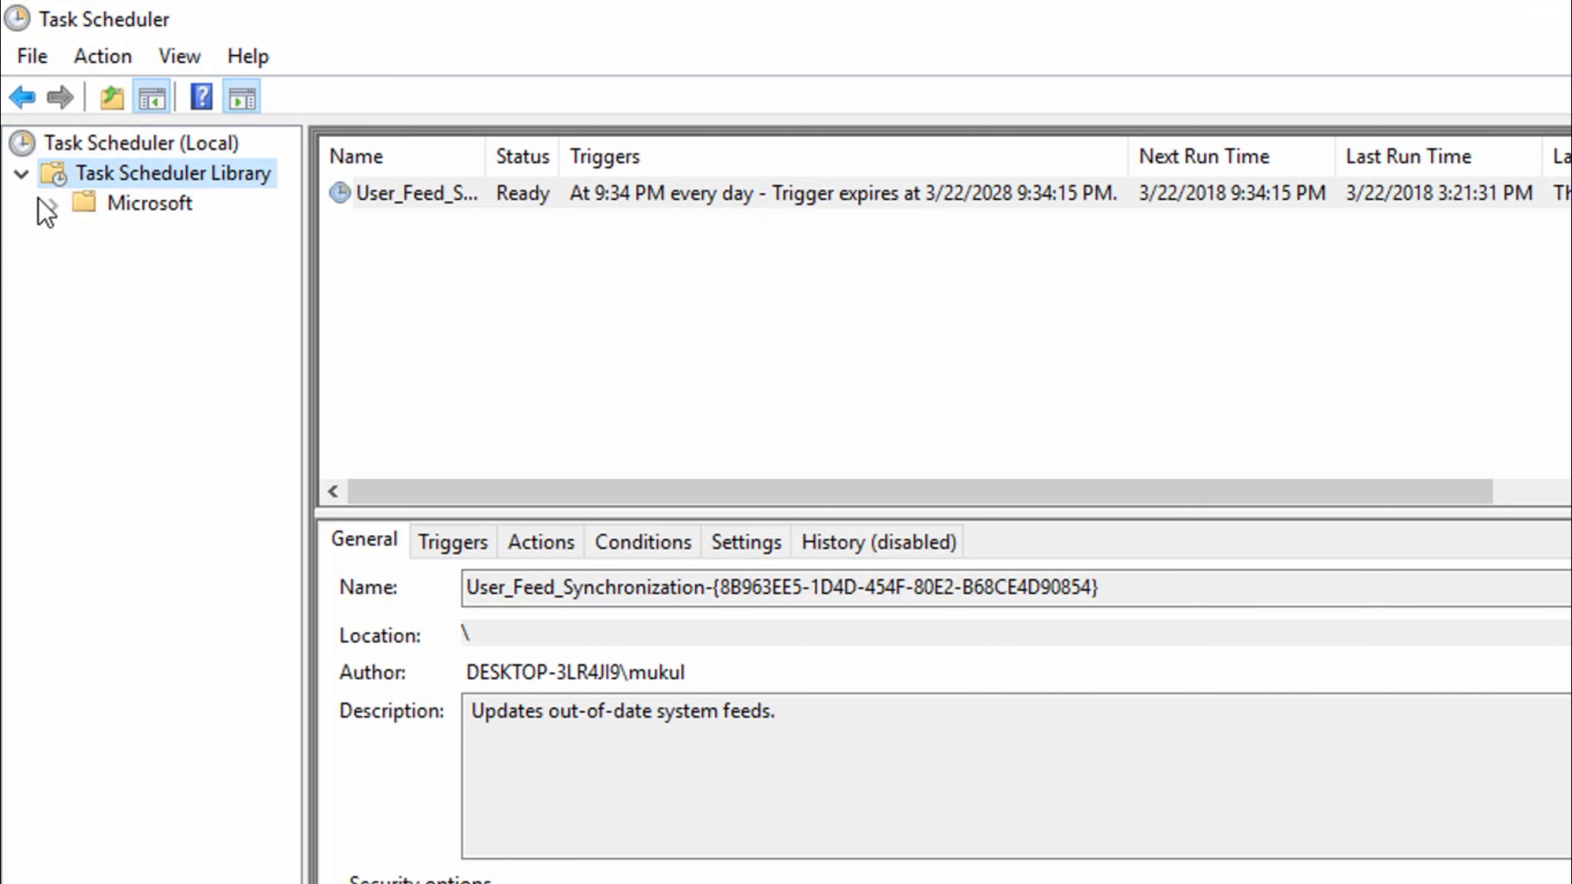
left_click(52, 204)
left_click(84, 265)
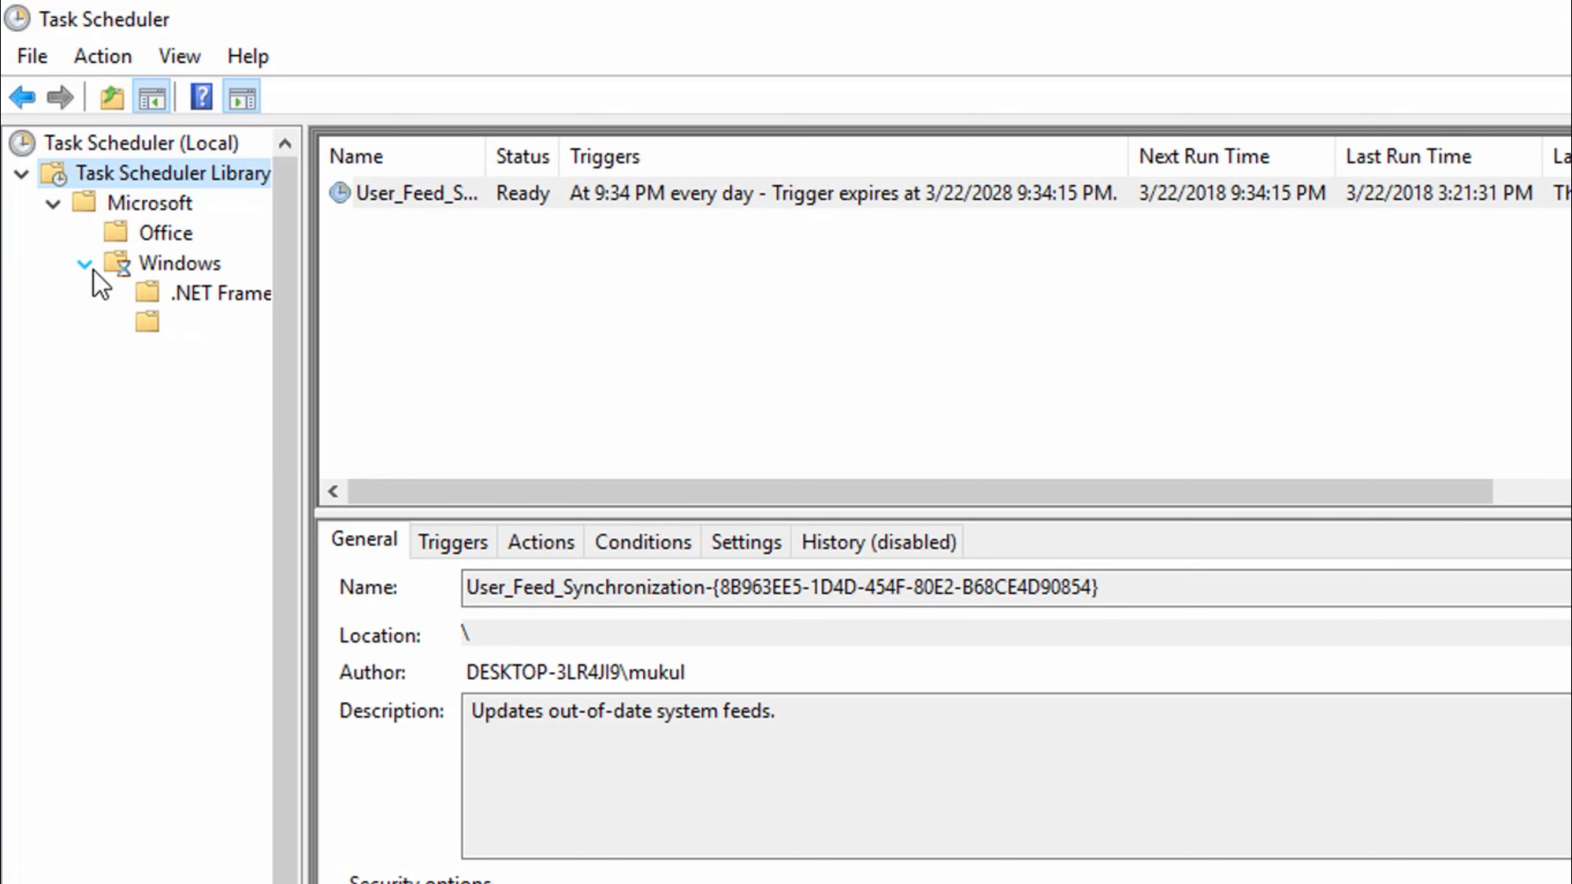
left_click(223, 880)
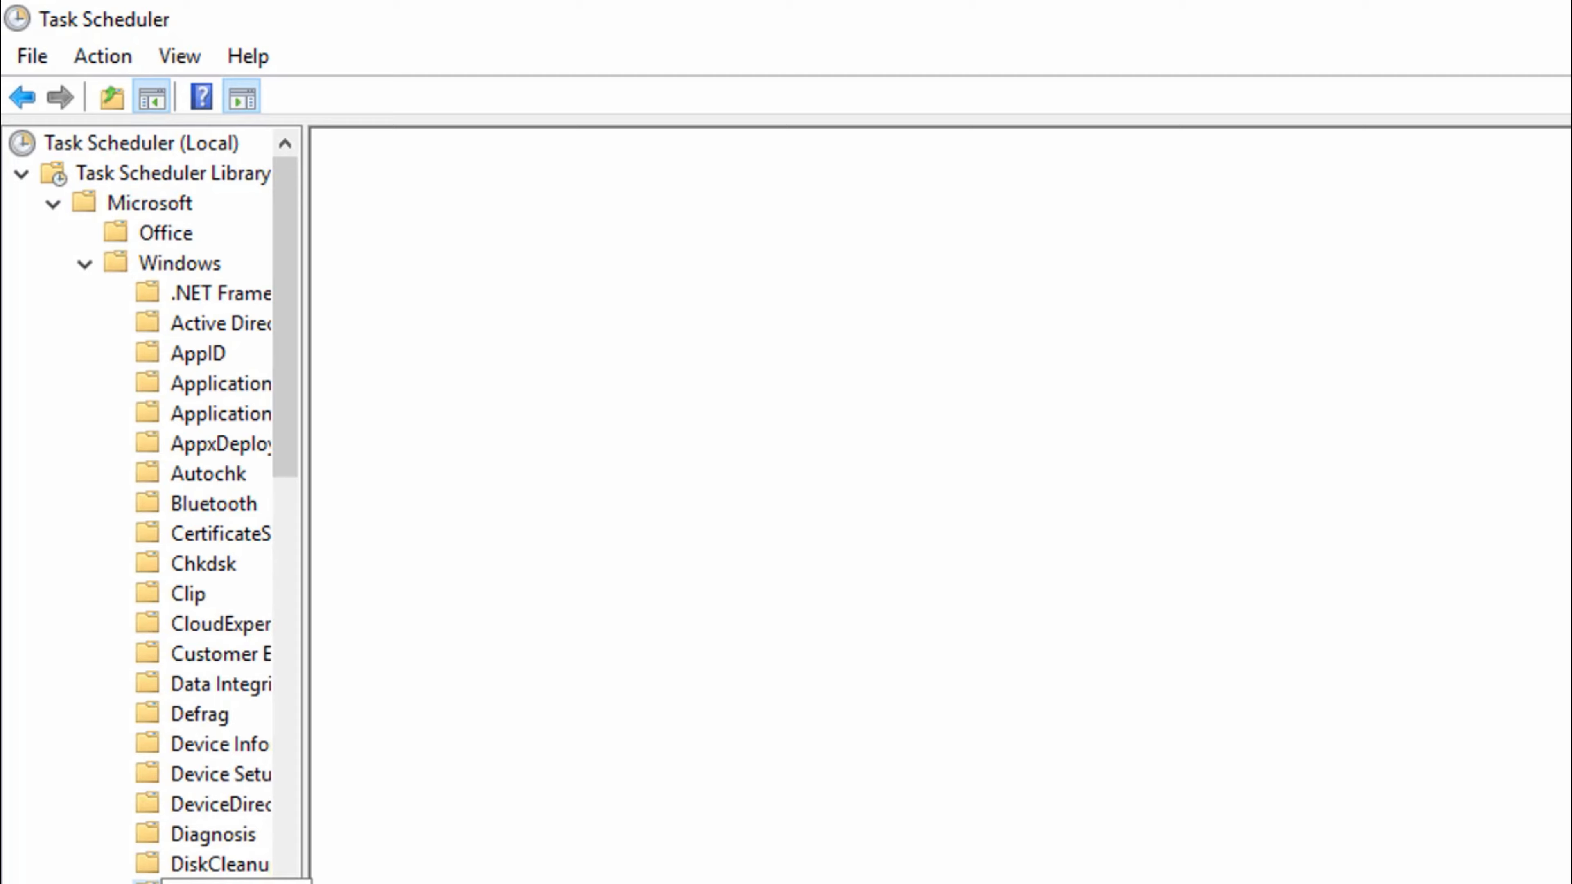
scroll(149, 495, "down", 9)
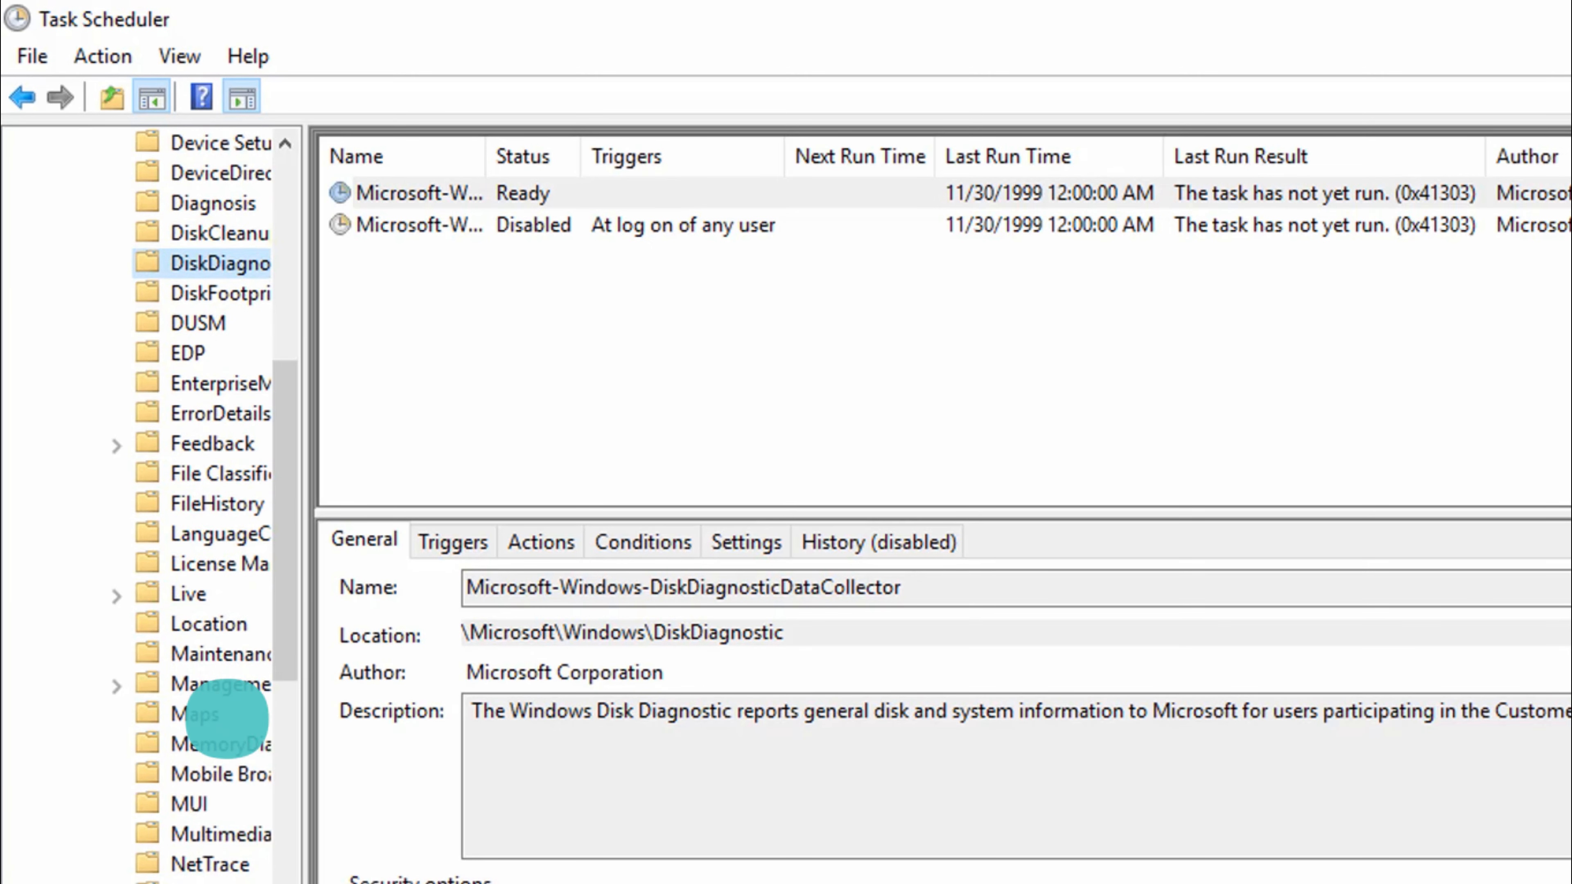
scroll(149, 495, "down", 6)
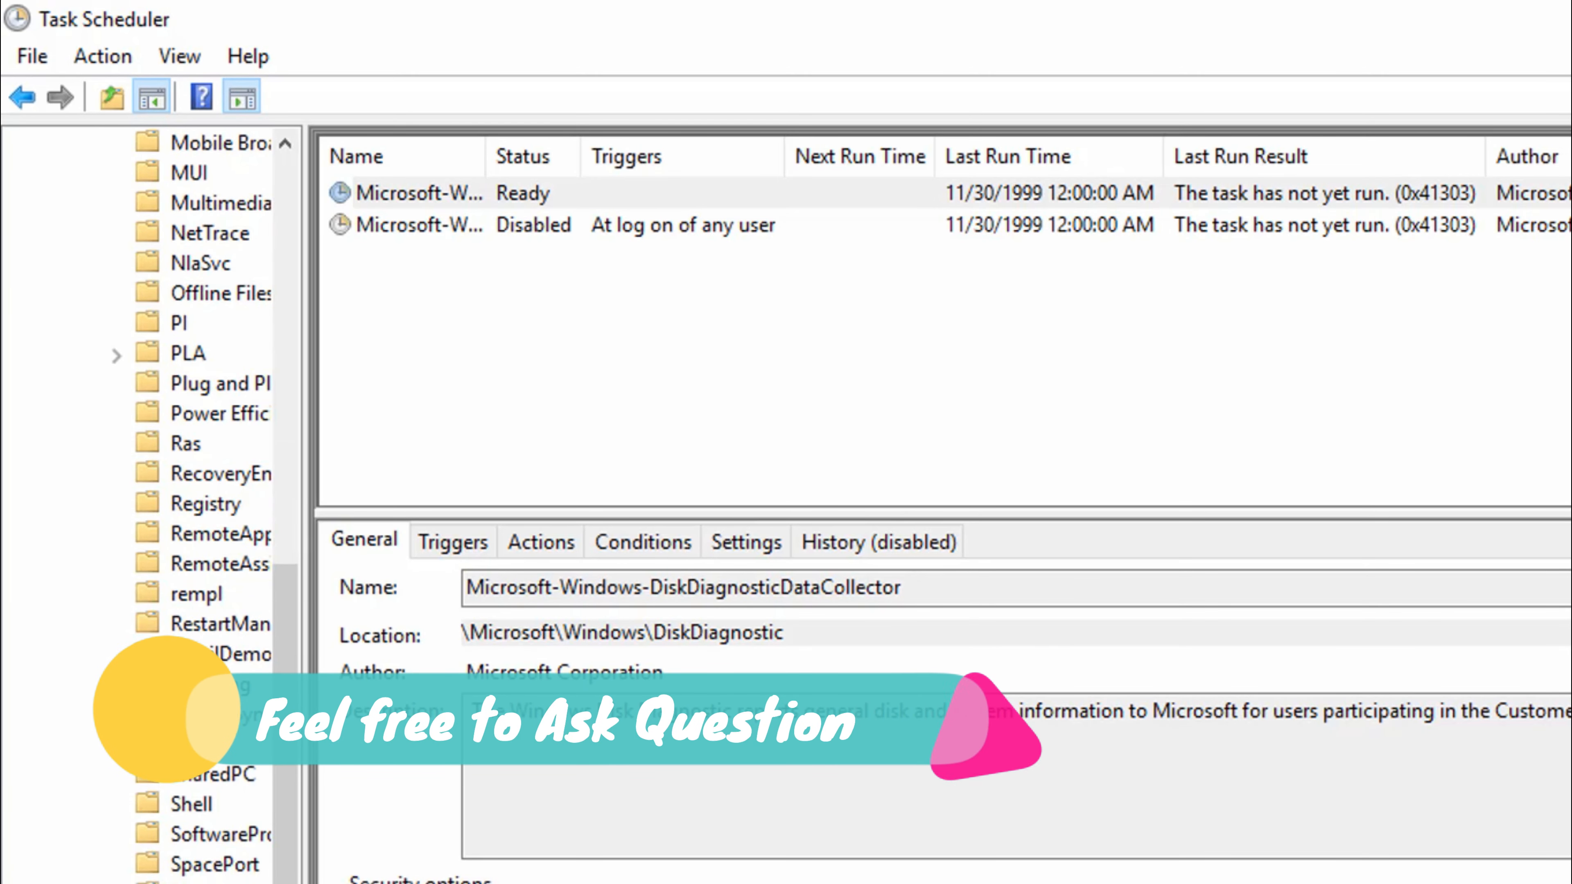
scroll(148, 495, "down", 7)
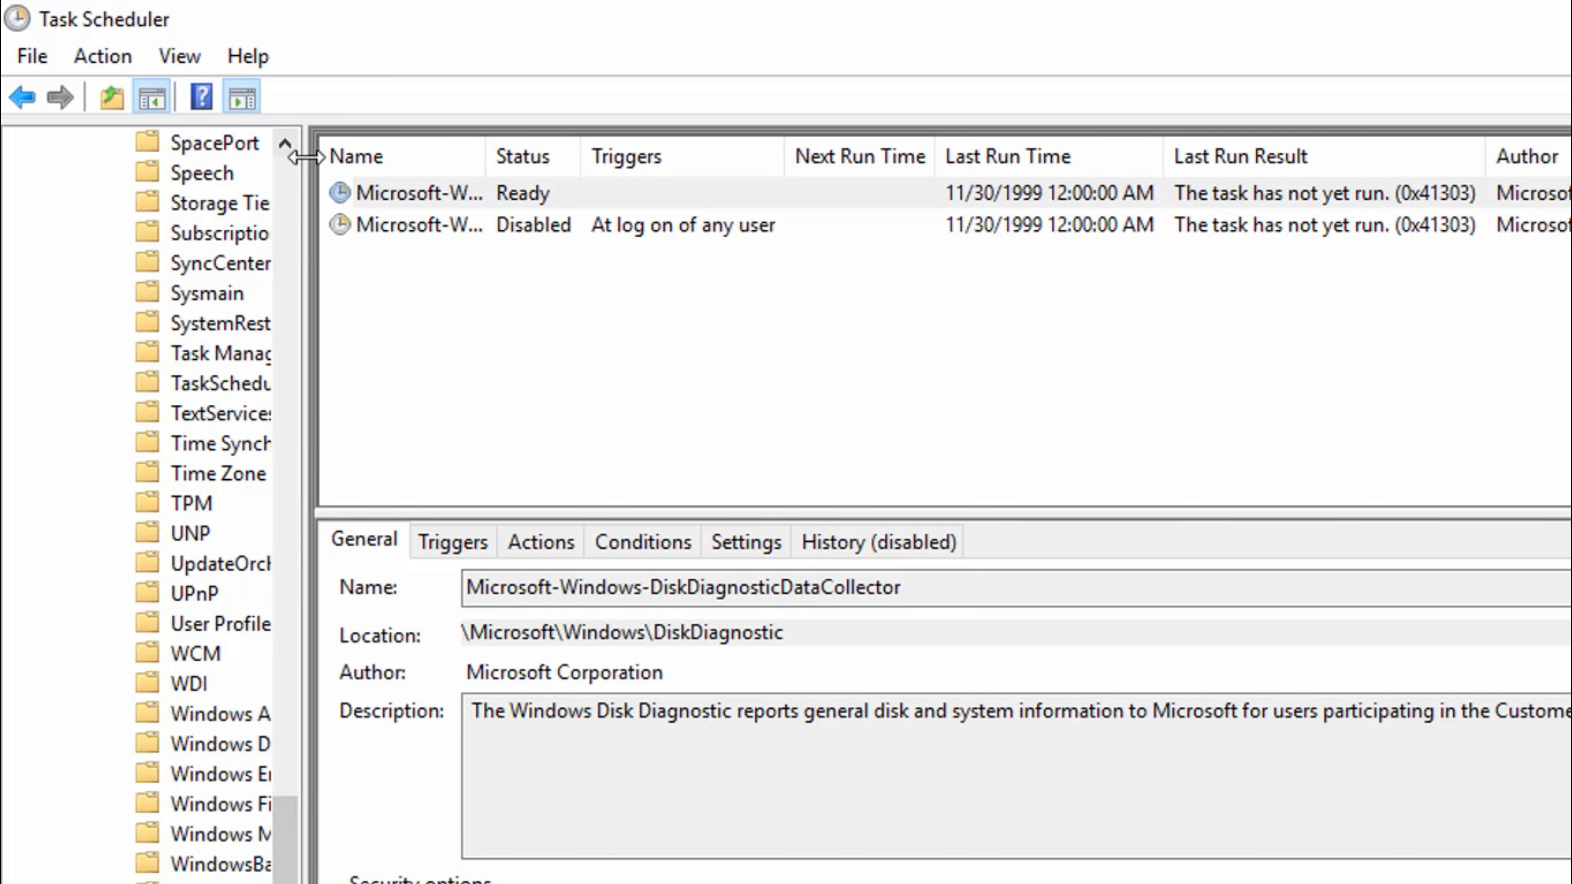
left_click_drag(291, 148, 561, 206)
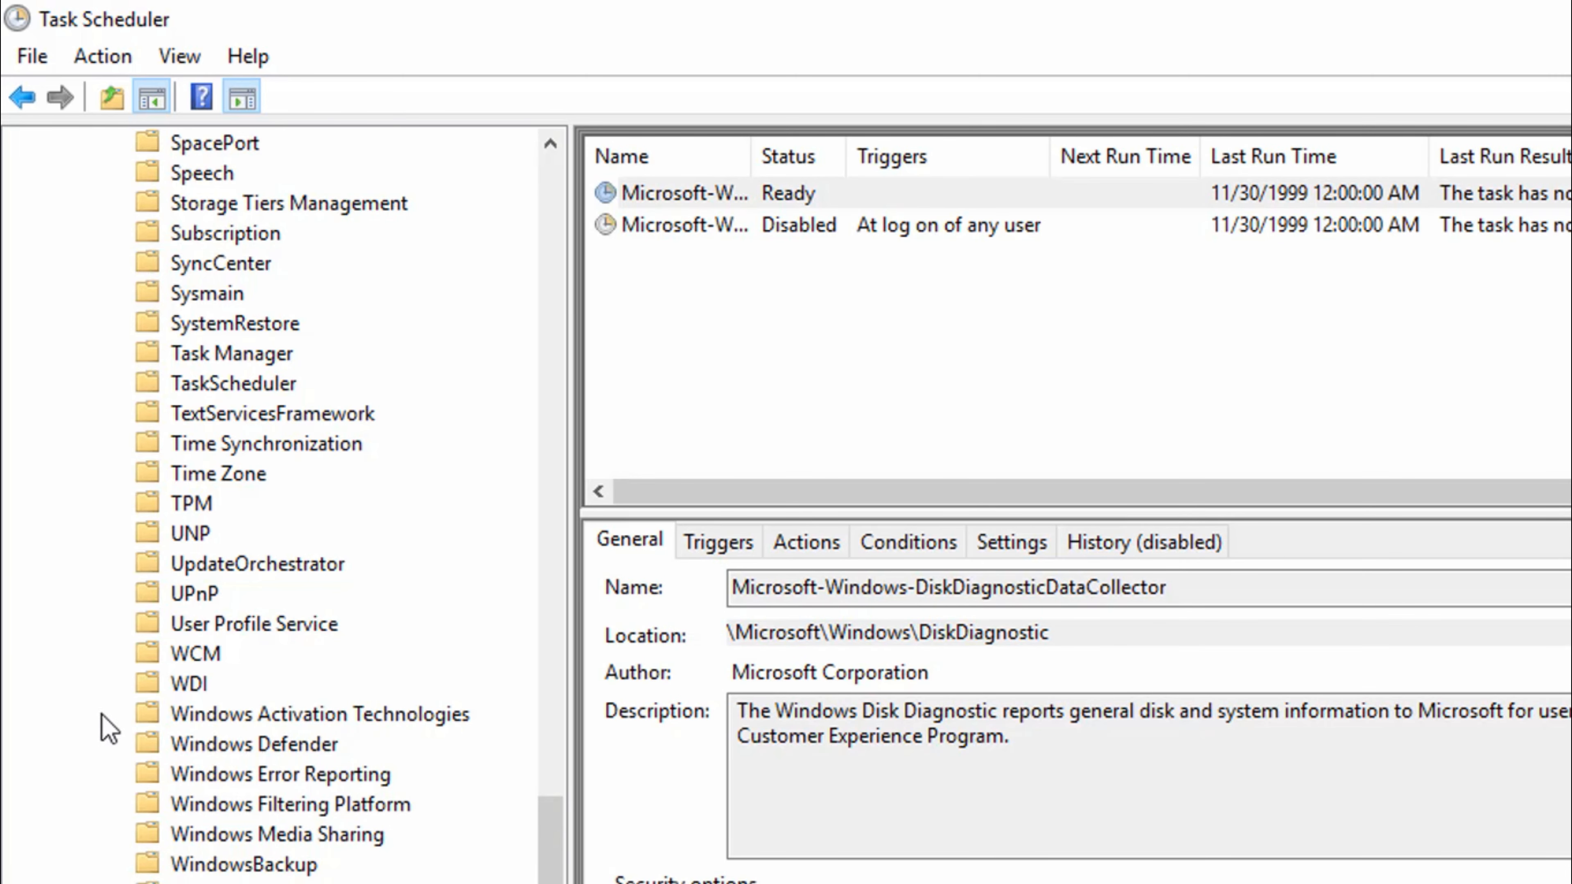
left_click(165, 567)
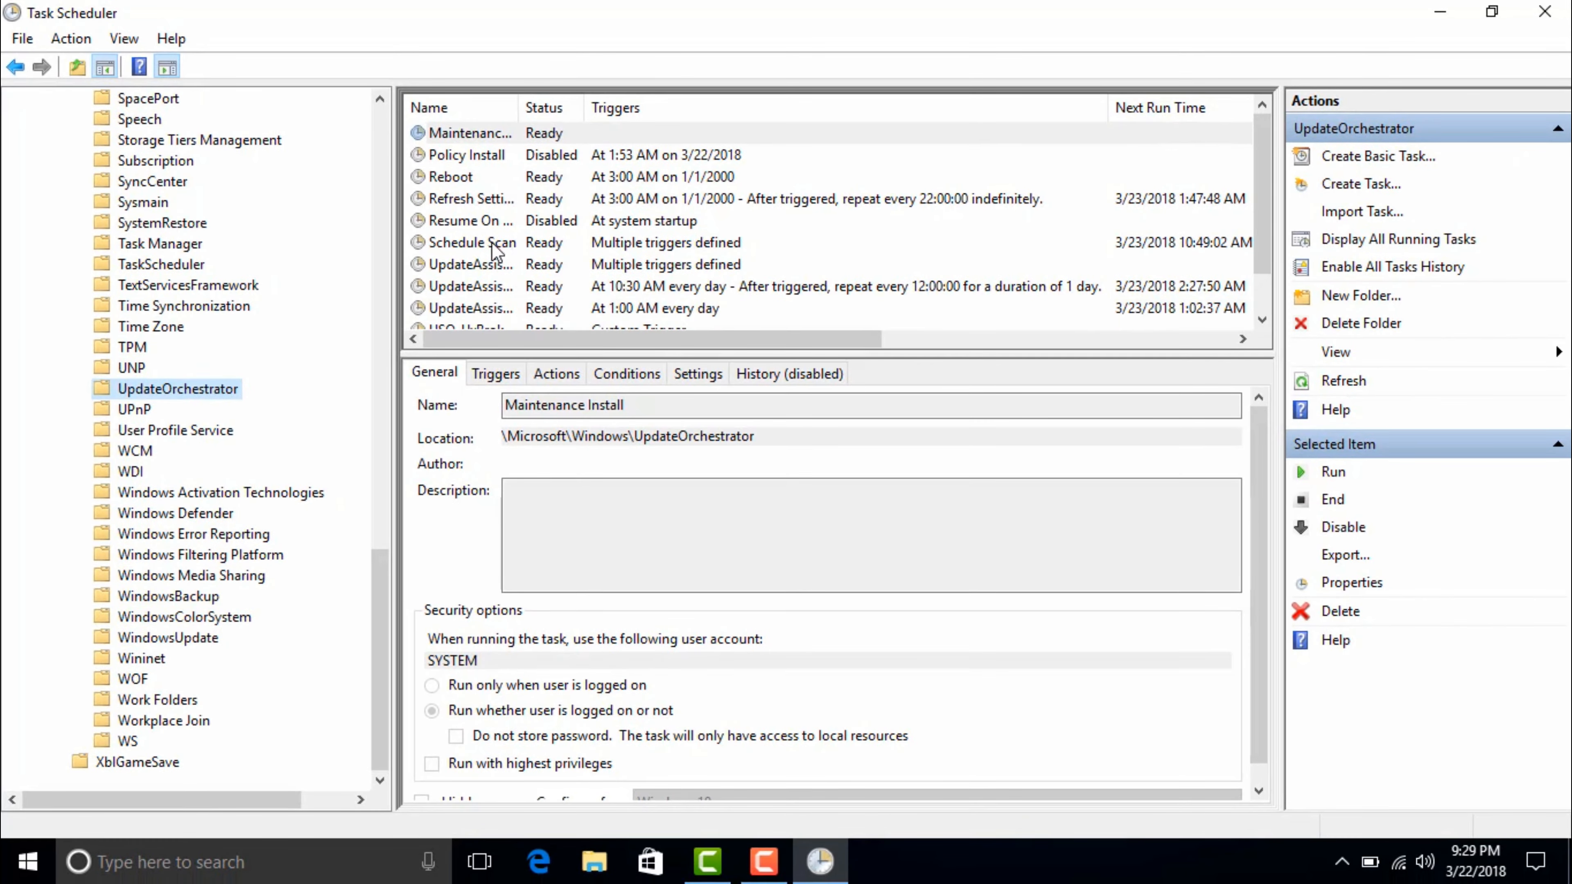
In the Schedule Scan task, disable the one-time trigger and turn off its random delay and task repetition
left_click(495, 247)
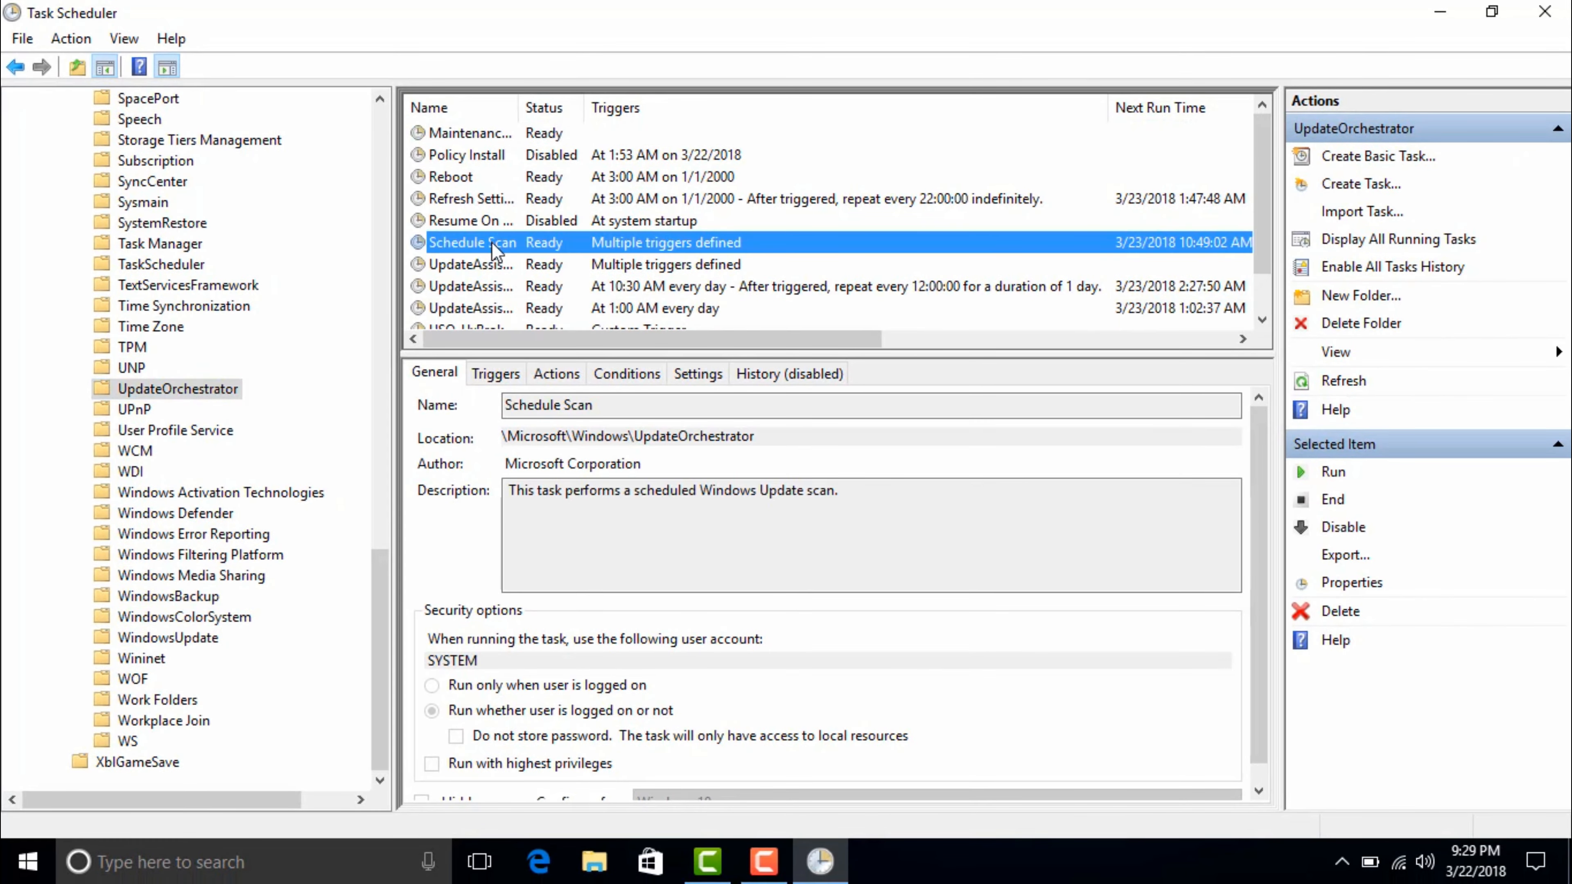
double_click(491, 242)
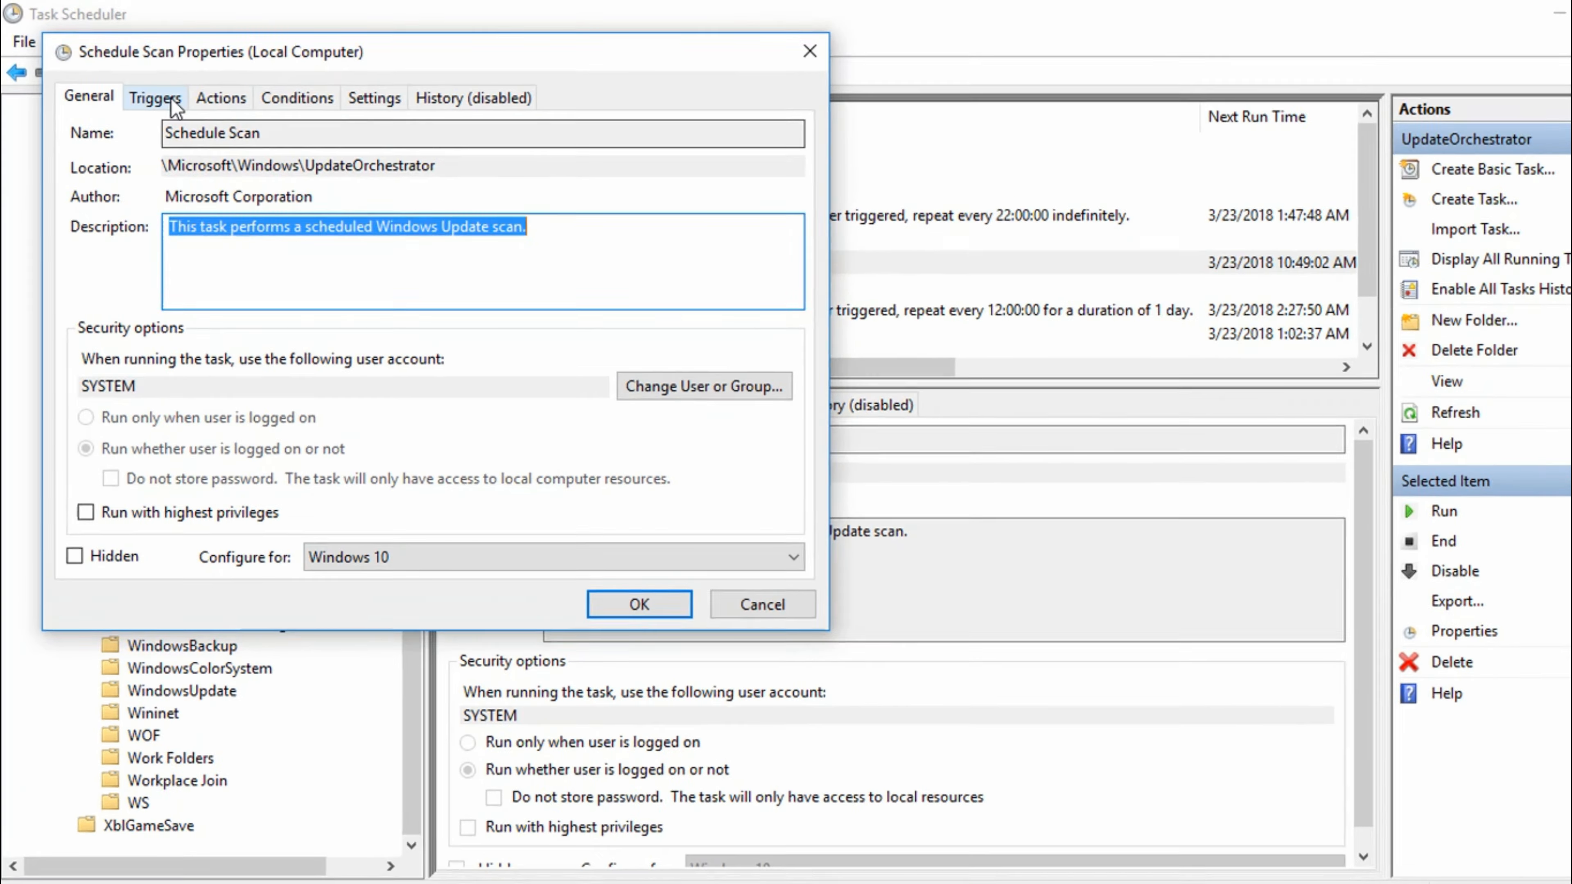
left_click(173, 102)
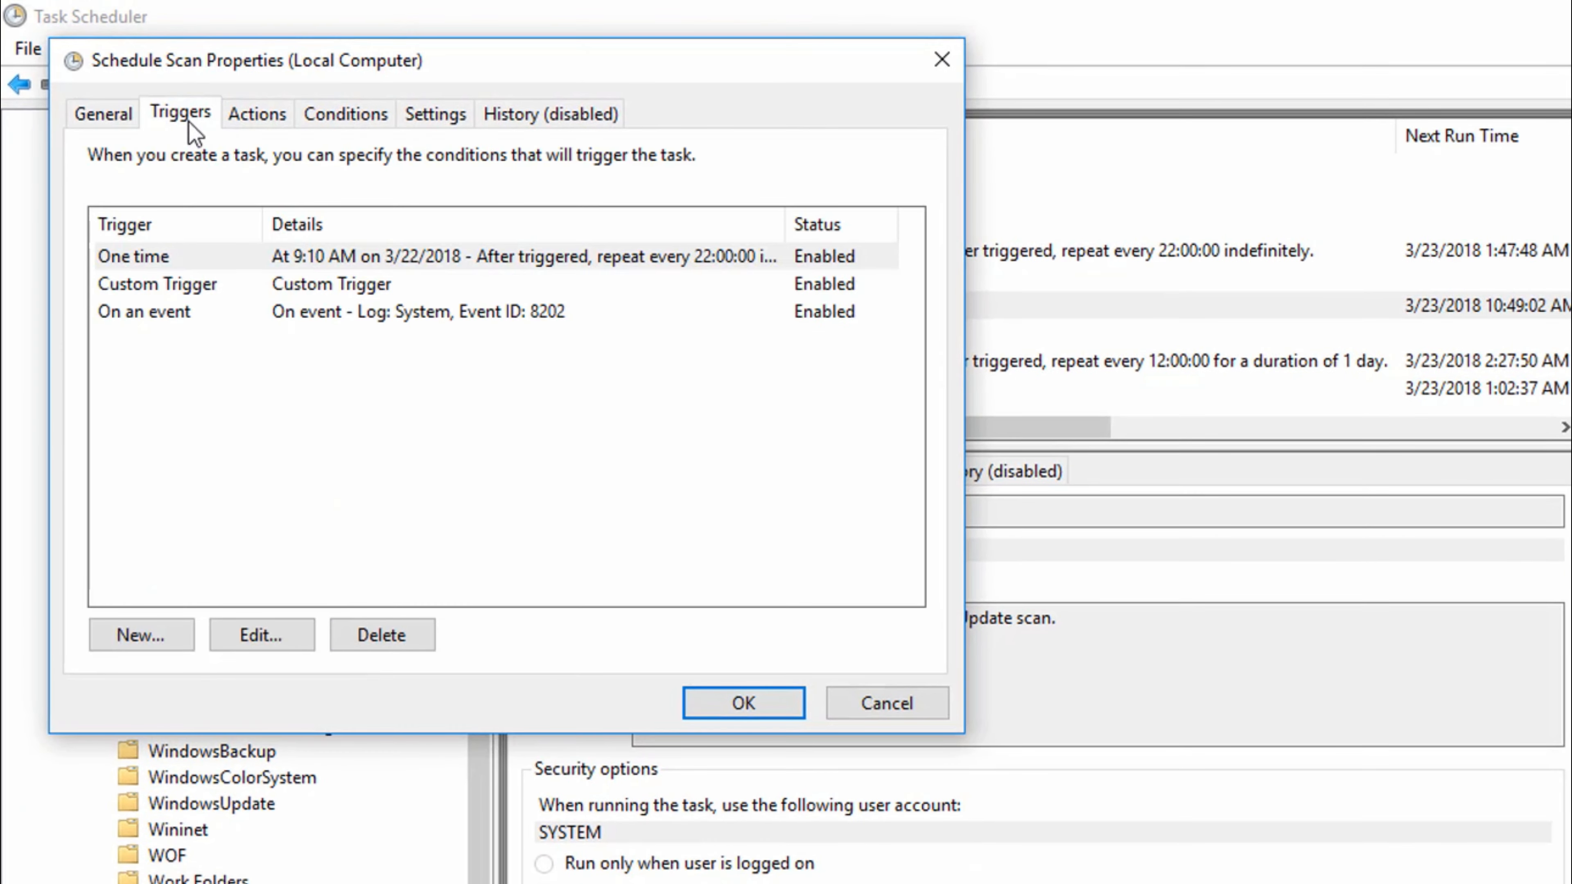
left_click(356, 259)
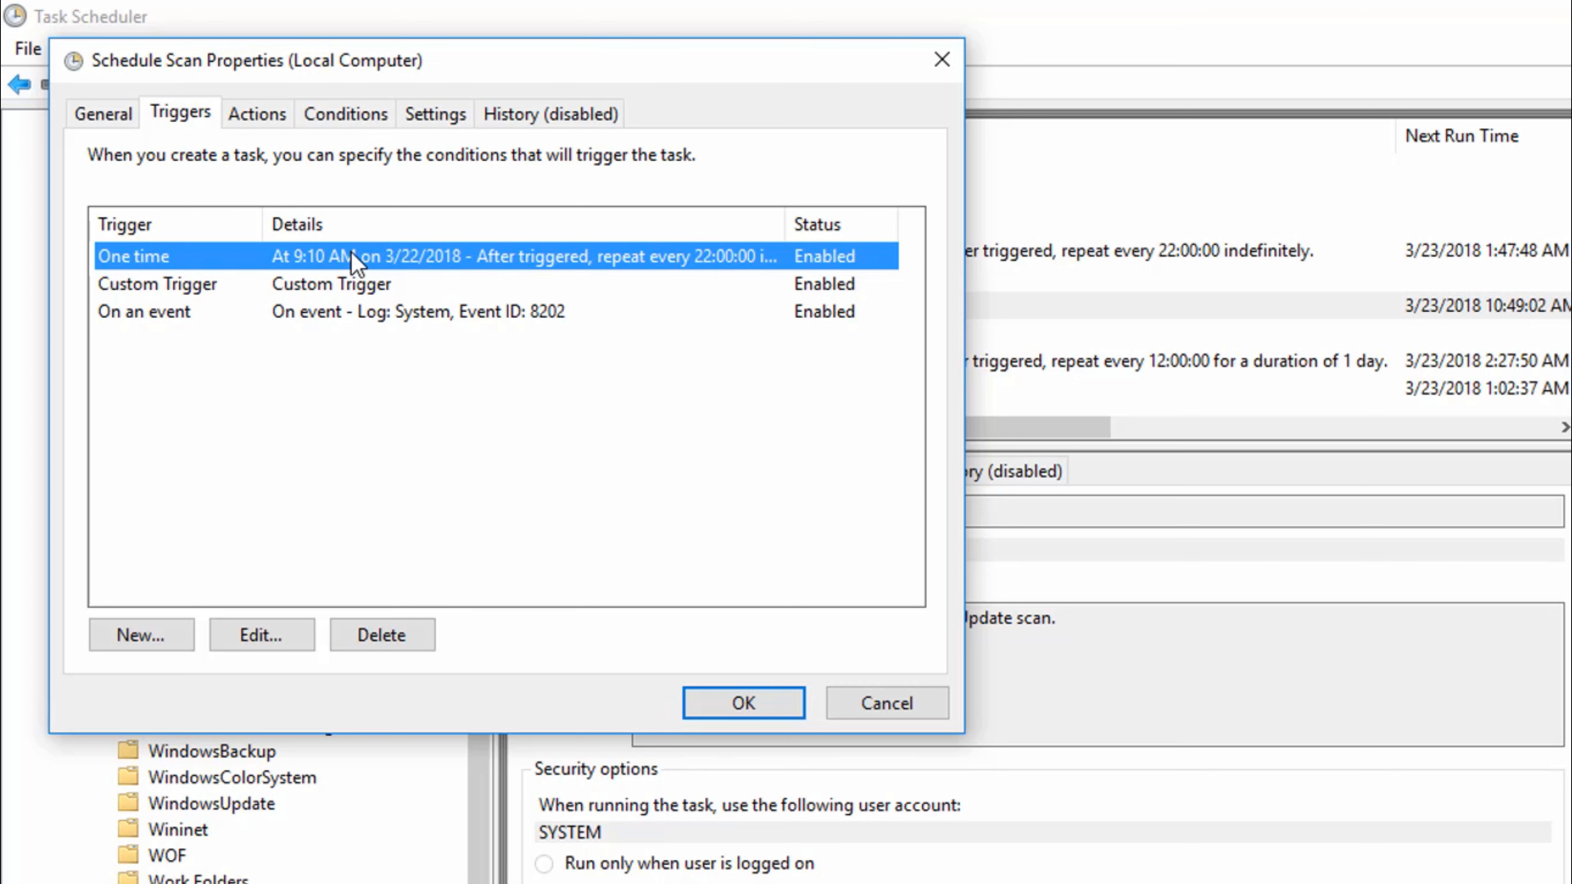
double_click(355, 260)
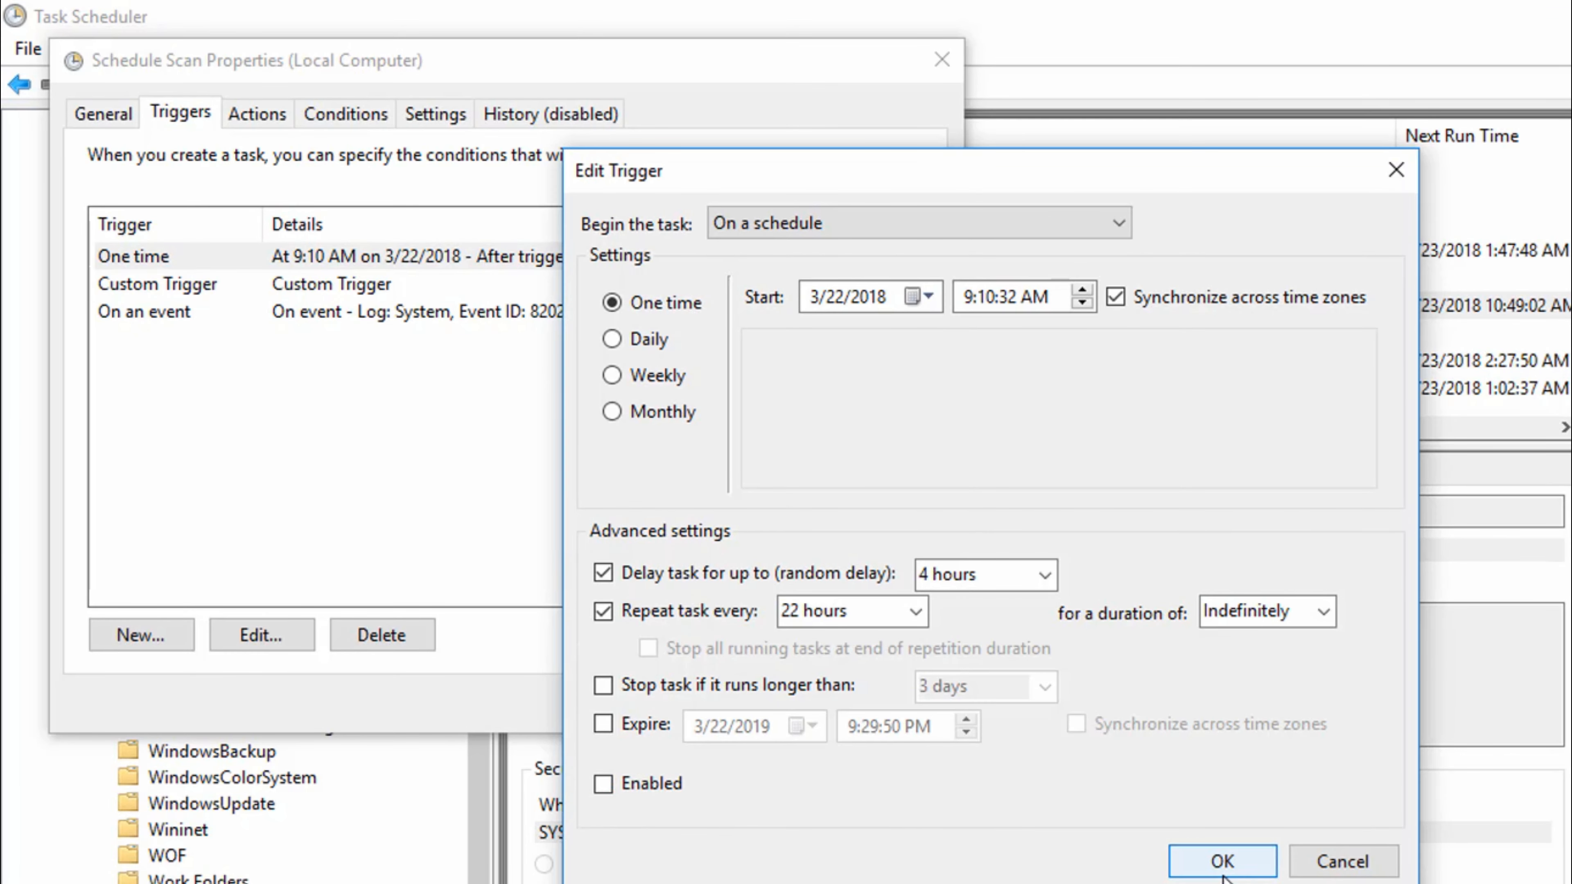
left_click(776, 575)
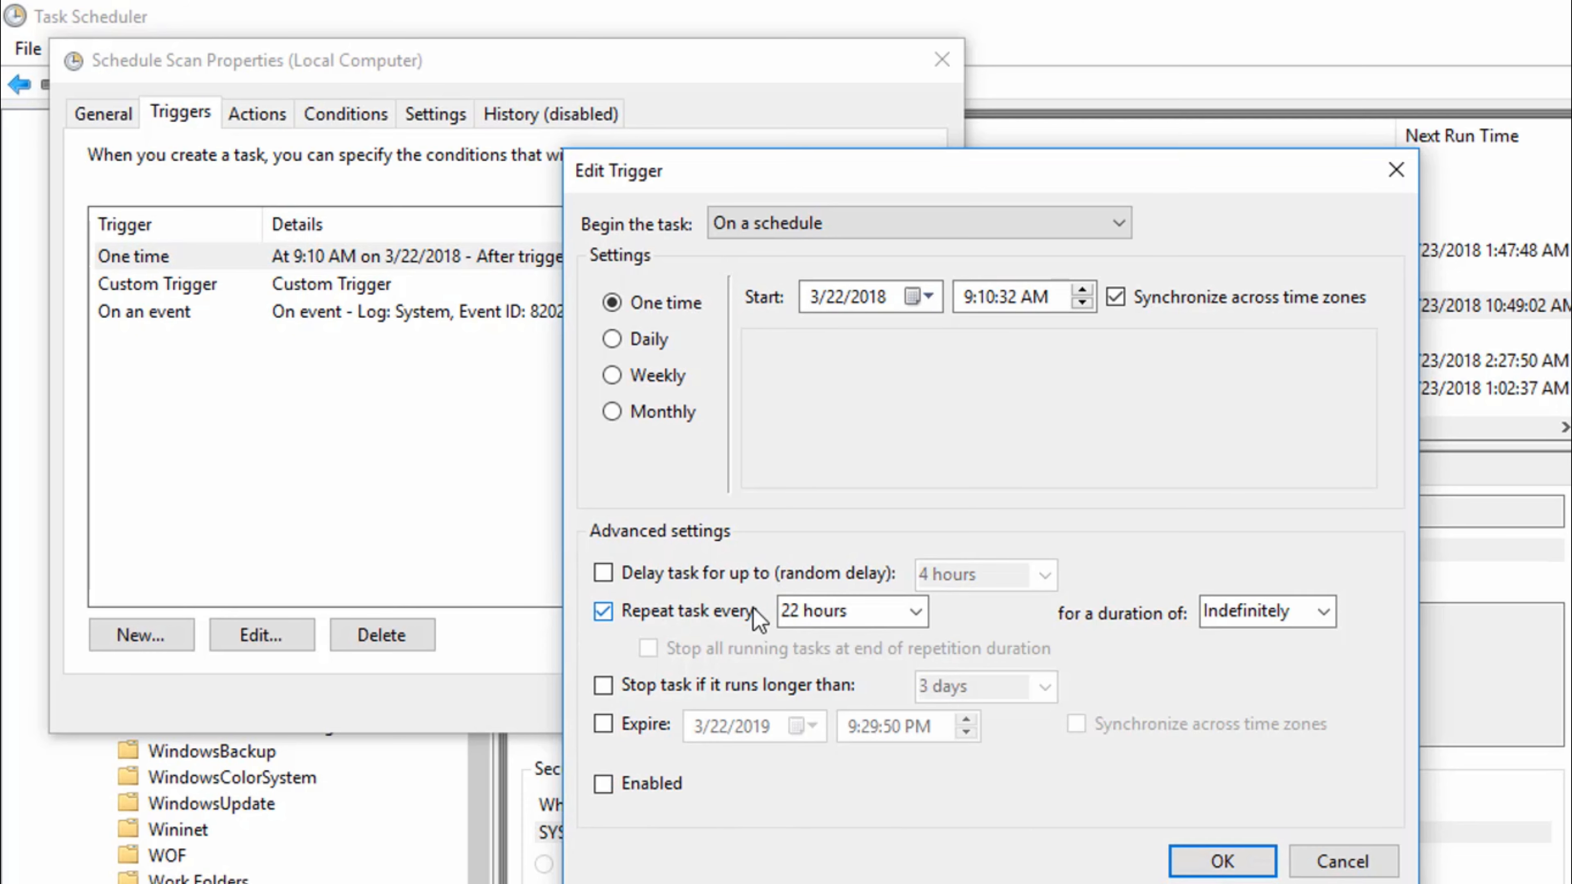
left_click(749, 612)
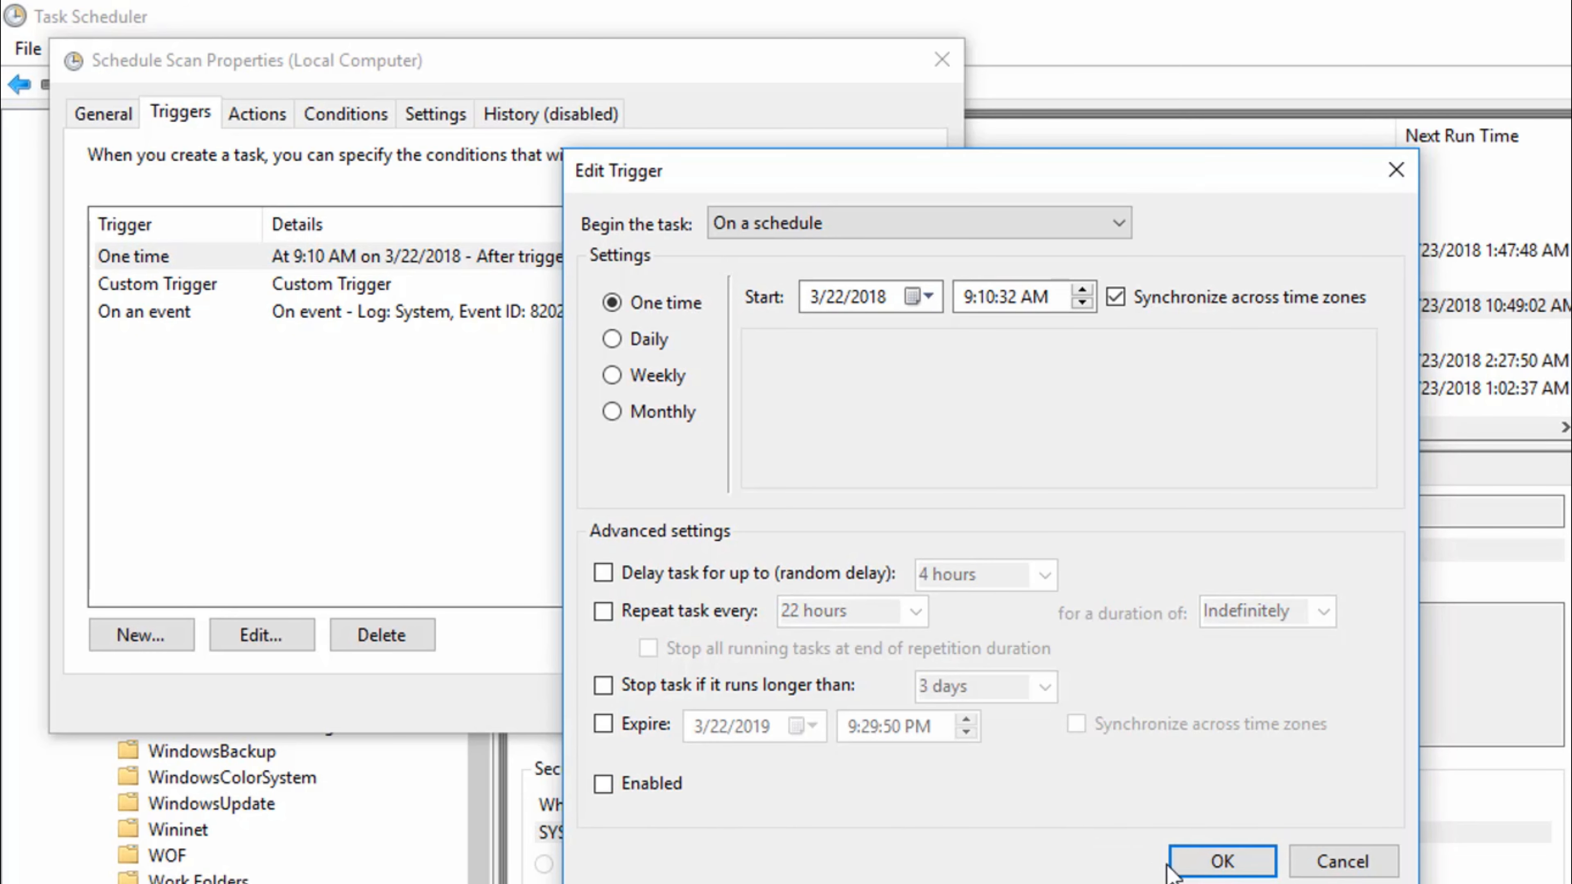
left_click(1194, 867)
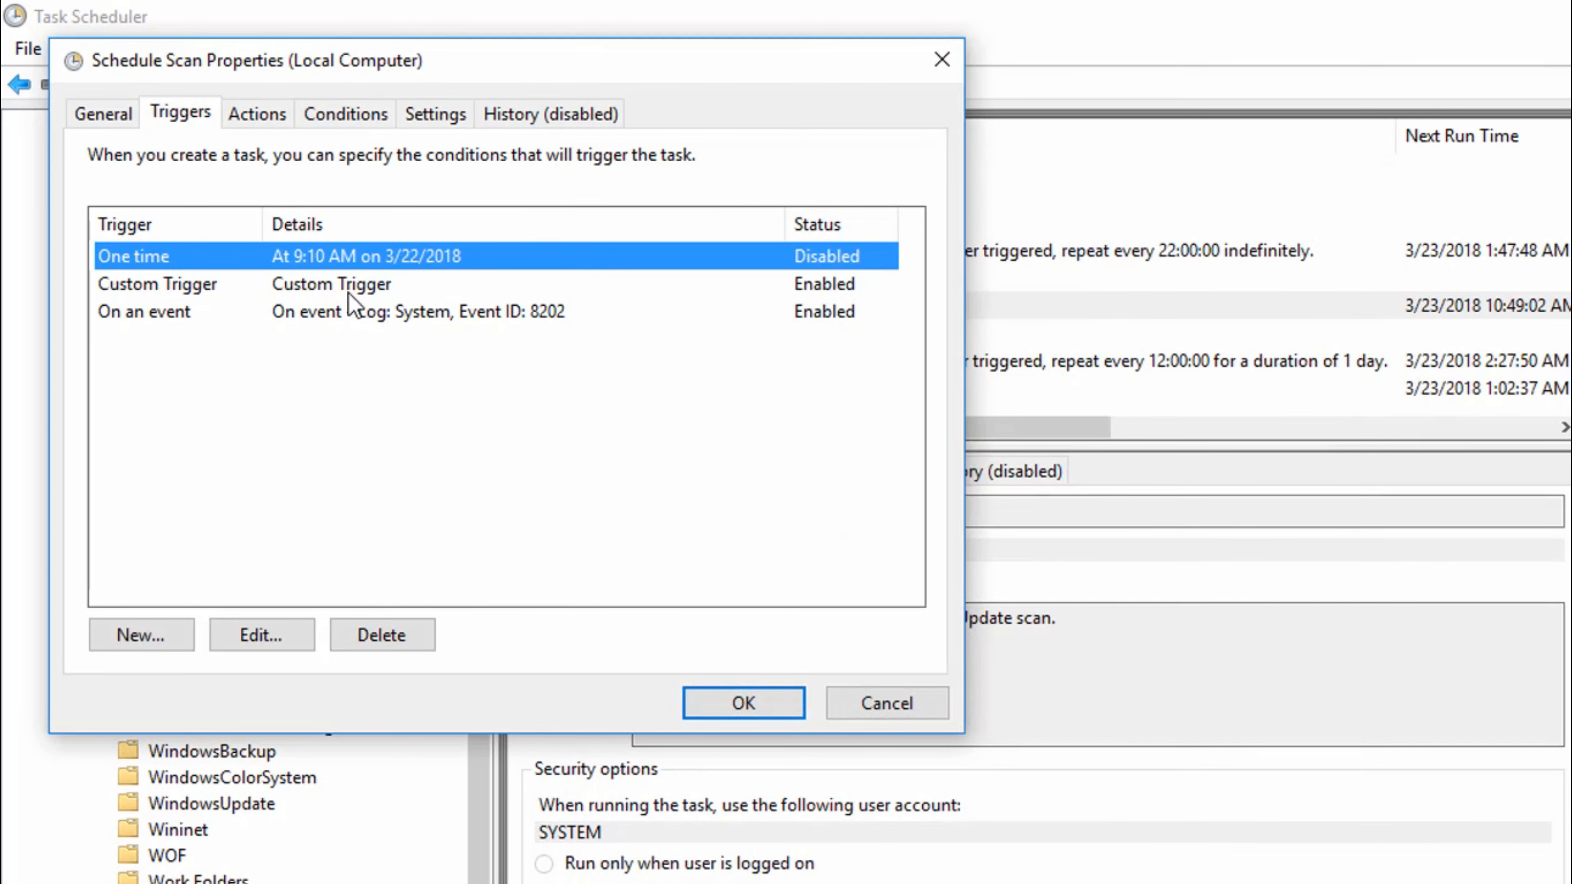
Try to edit the Custom Trigger of the Schedule Scan task
left_click(348, 294)
double_click(348, 294)
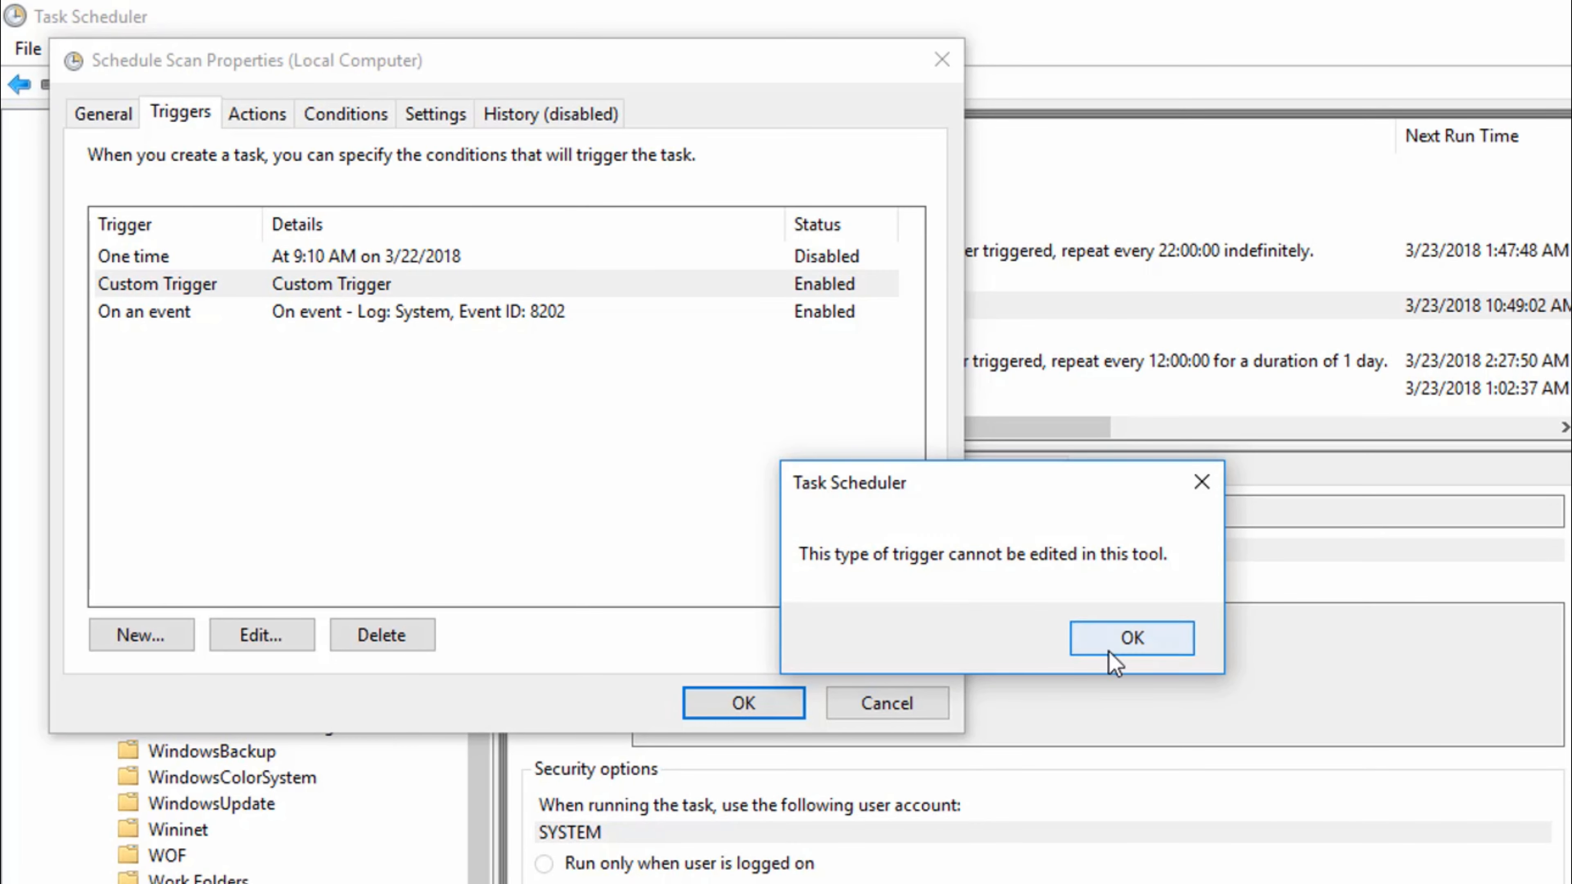
left_click(1117, 647)
Disable the Schedule Scan task's trigger for event ID 8202 and apply the task's changed properties
left_click(367, 310)
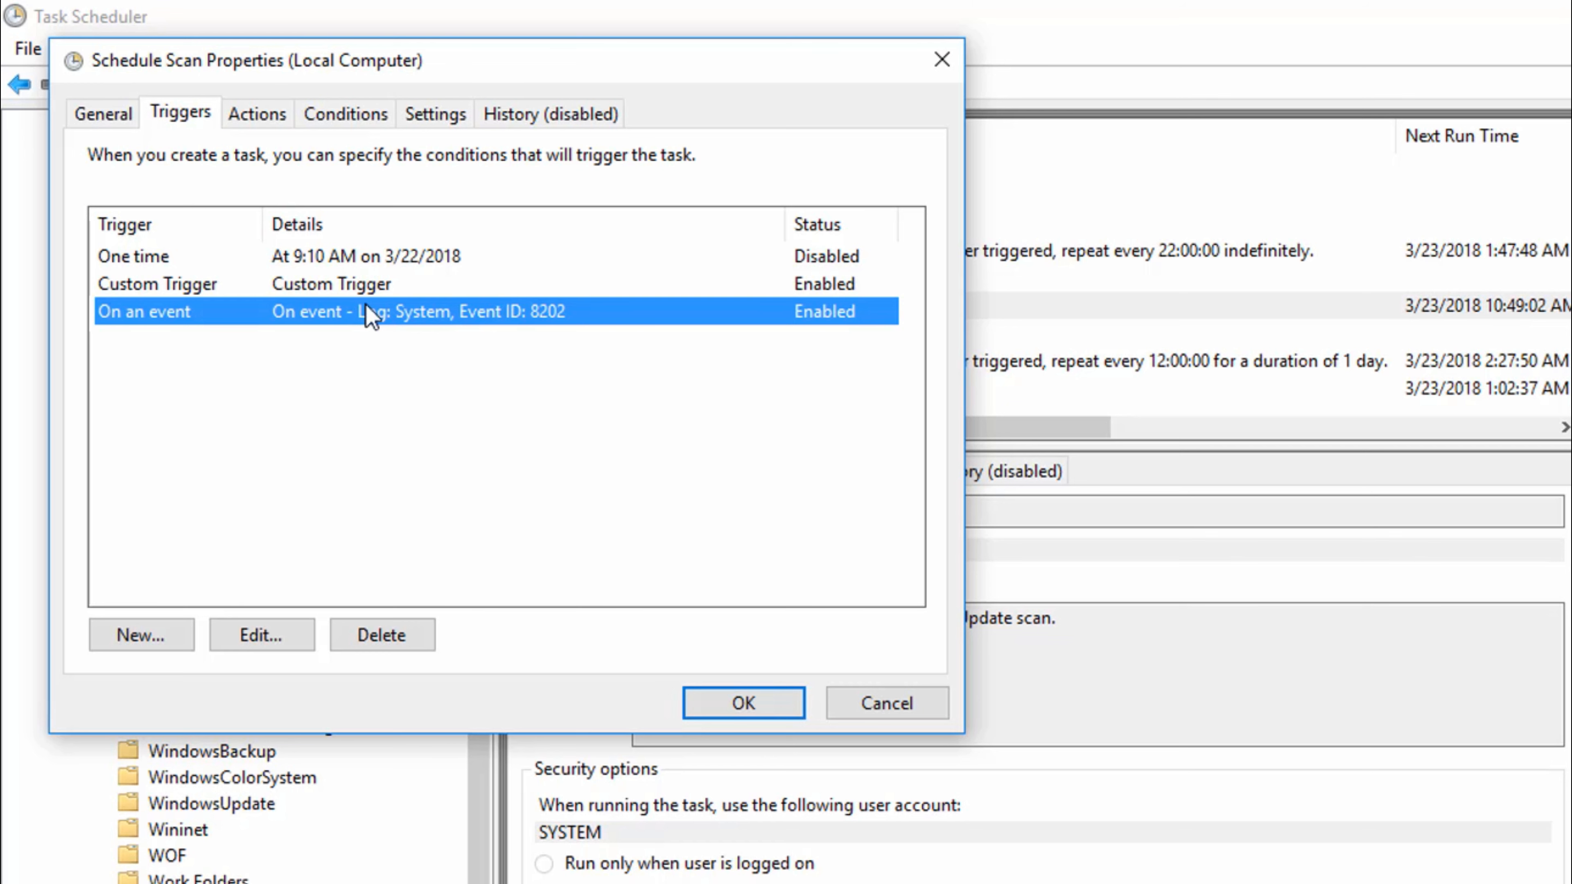
double_click(370, 313)
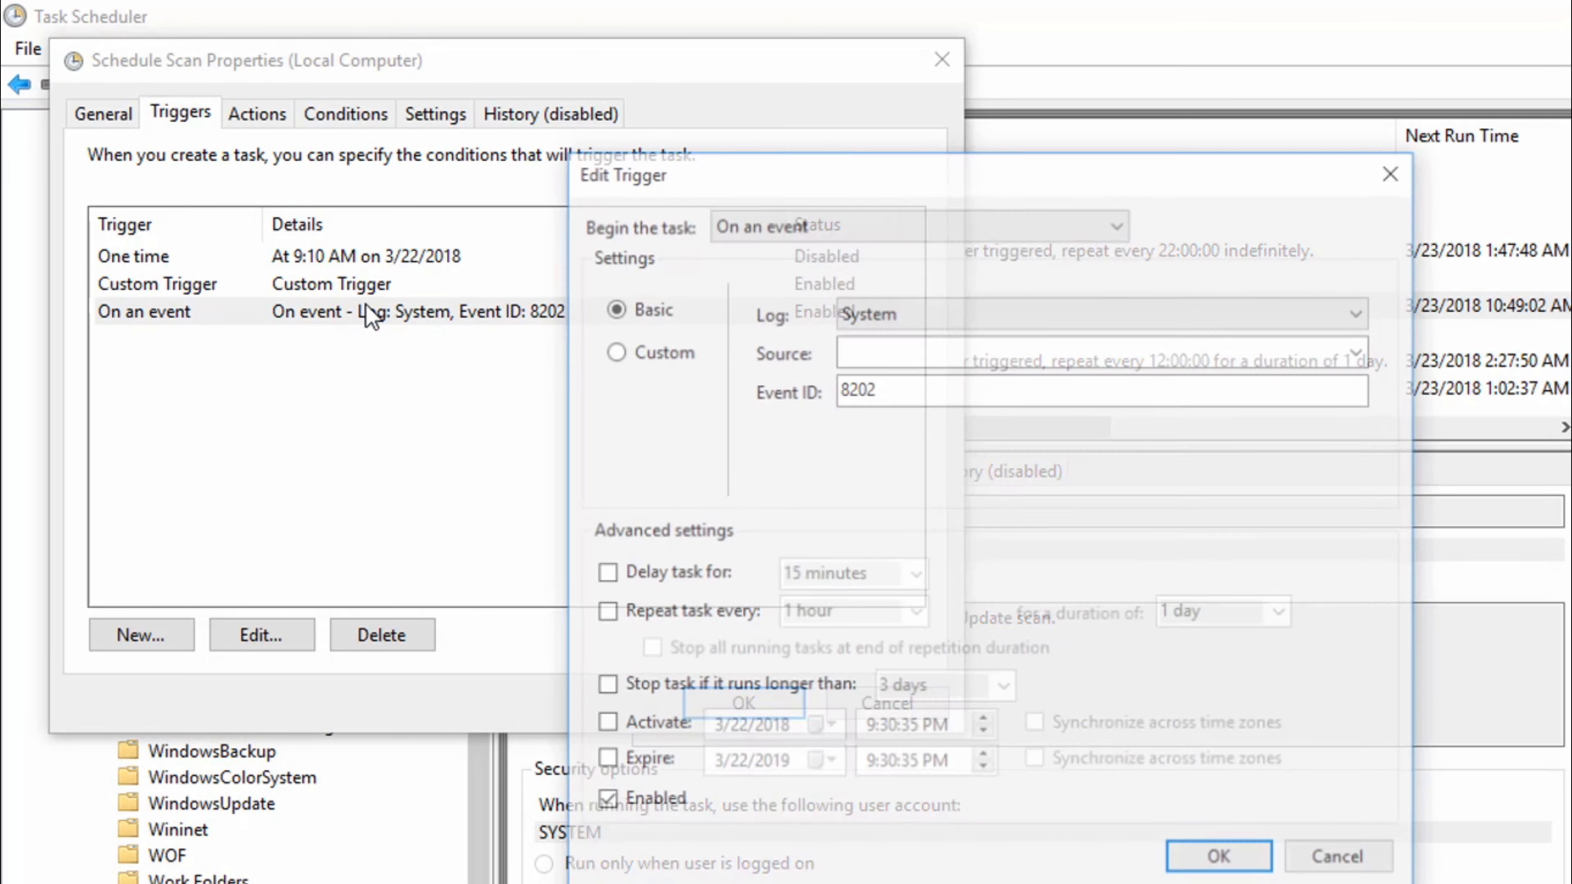
left_click(608, 802)
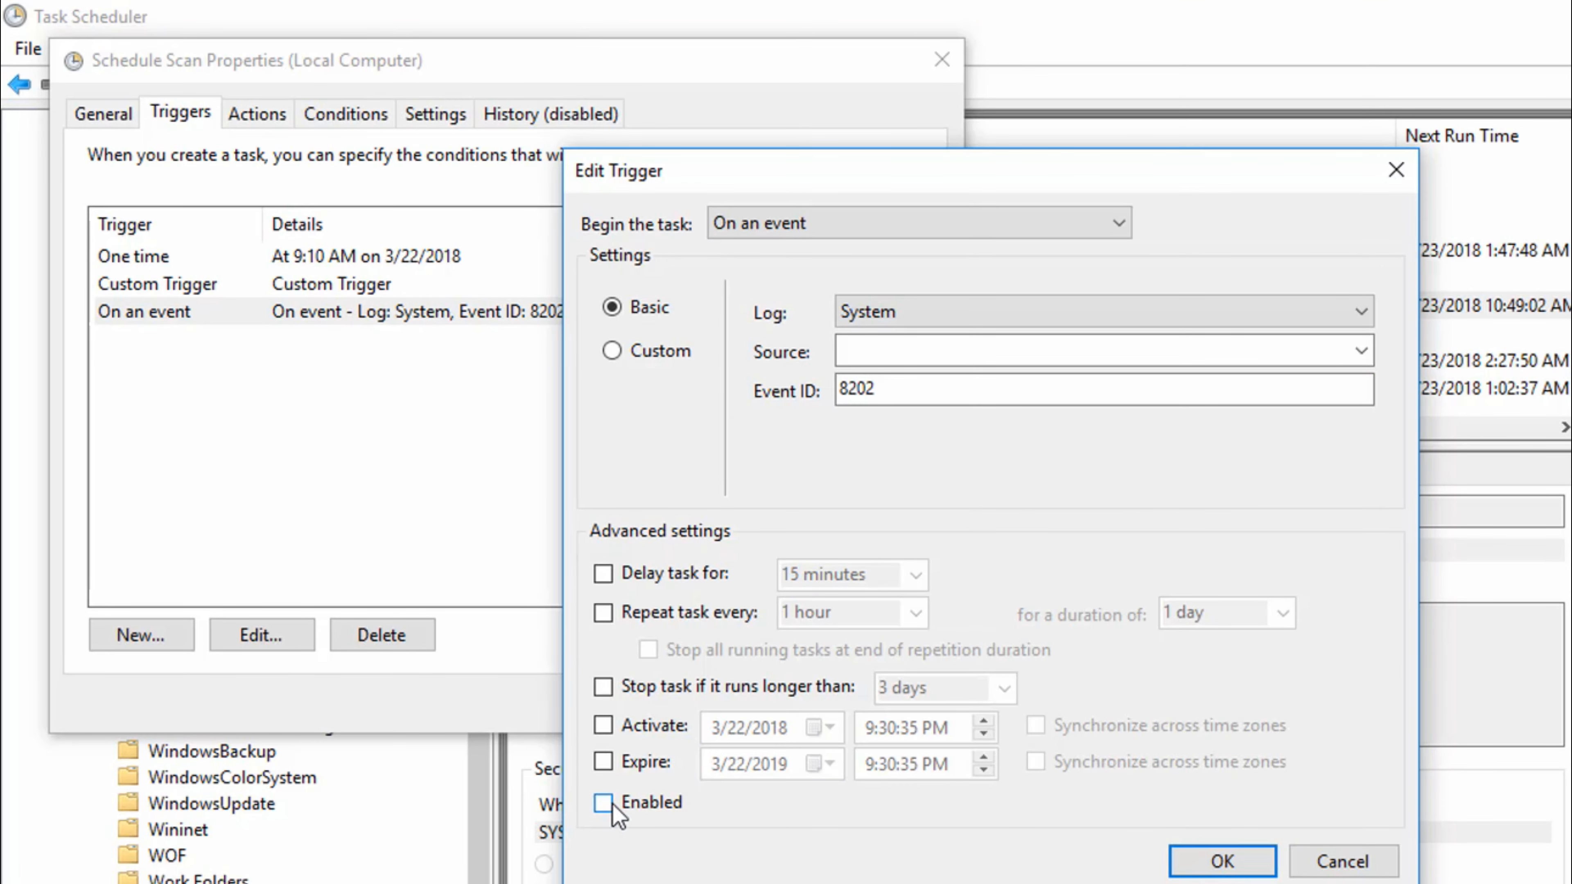
left_click(1219, 861)
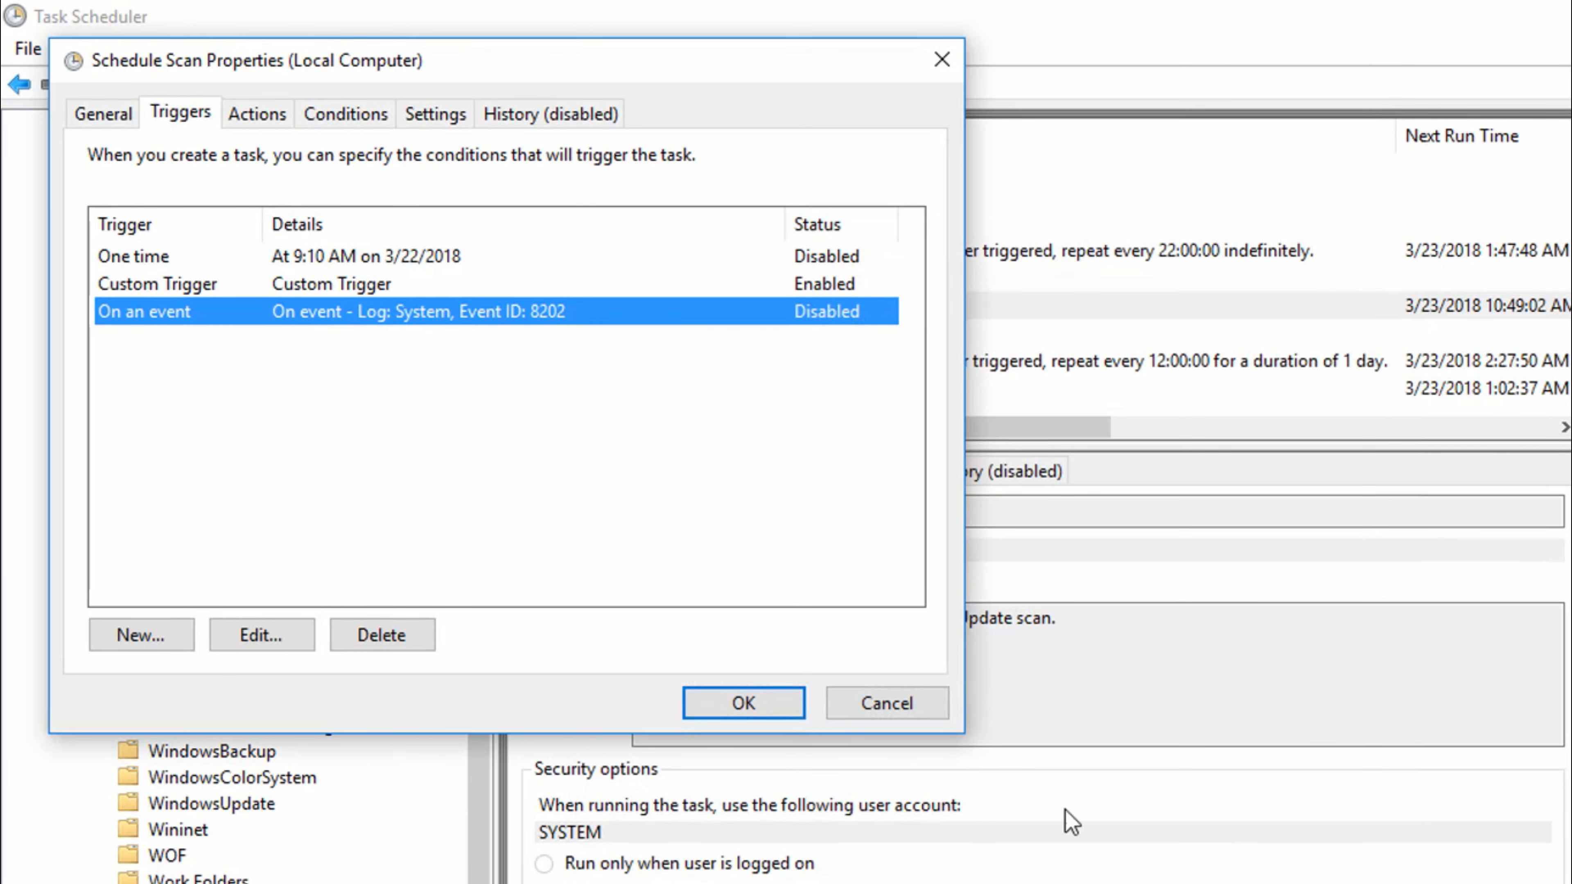
left_click(699, 705)
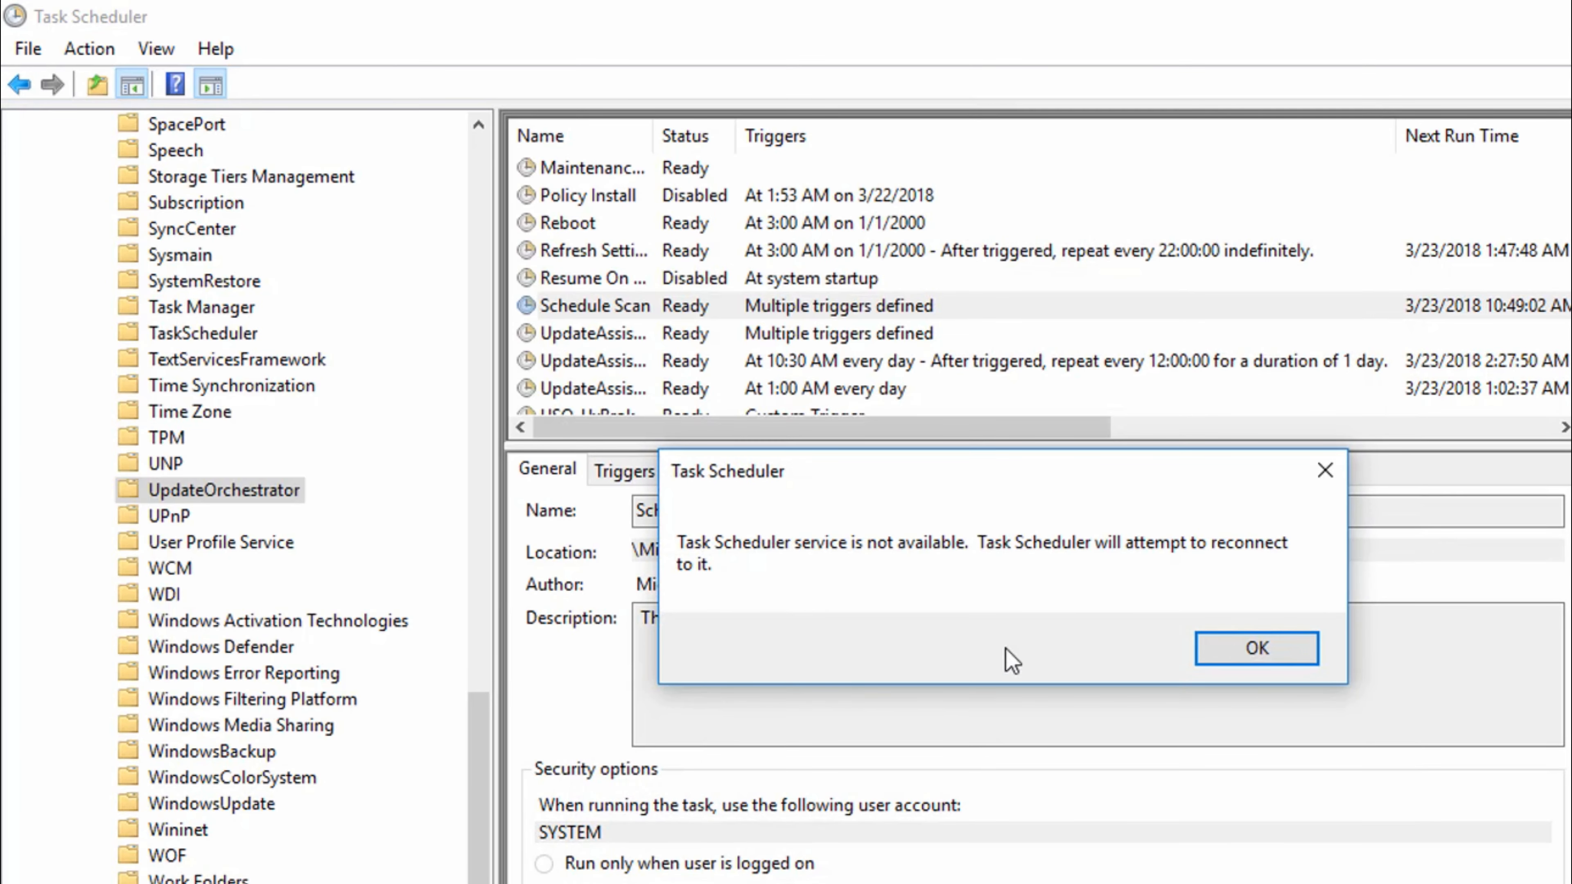
left_click(1220, 659)
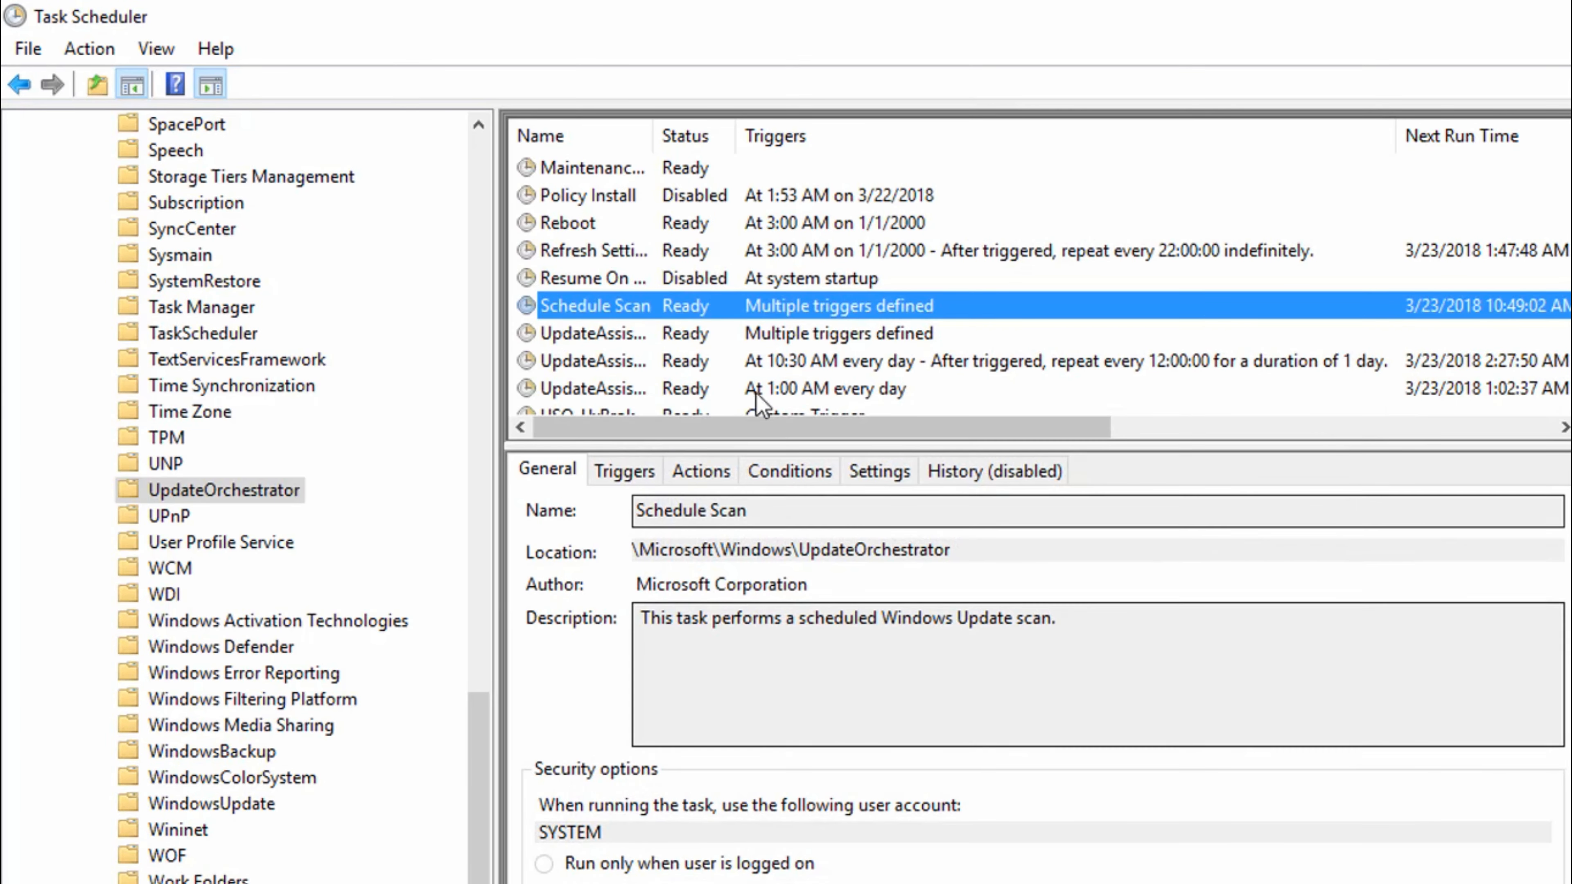
Check the UpdateAssistant task's triggers, actions and conditions, and disable the whole task
left_click(572, 334)
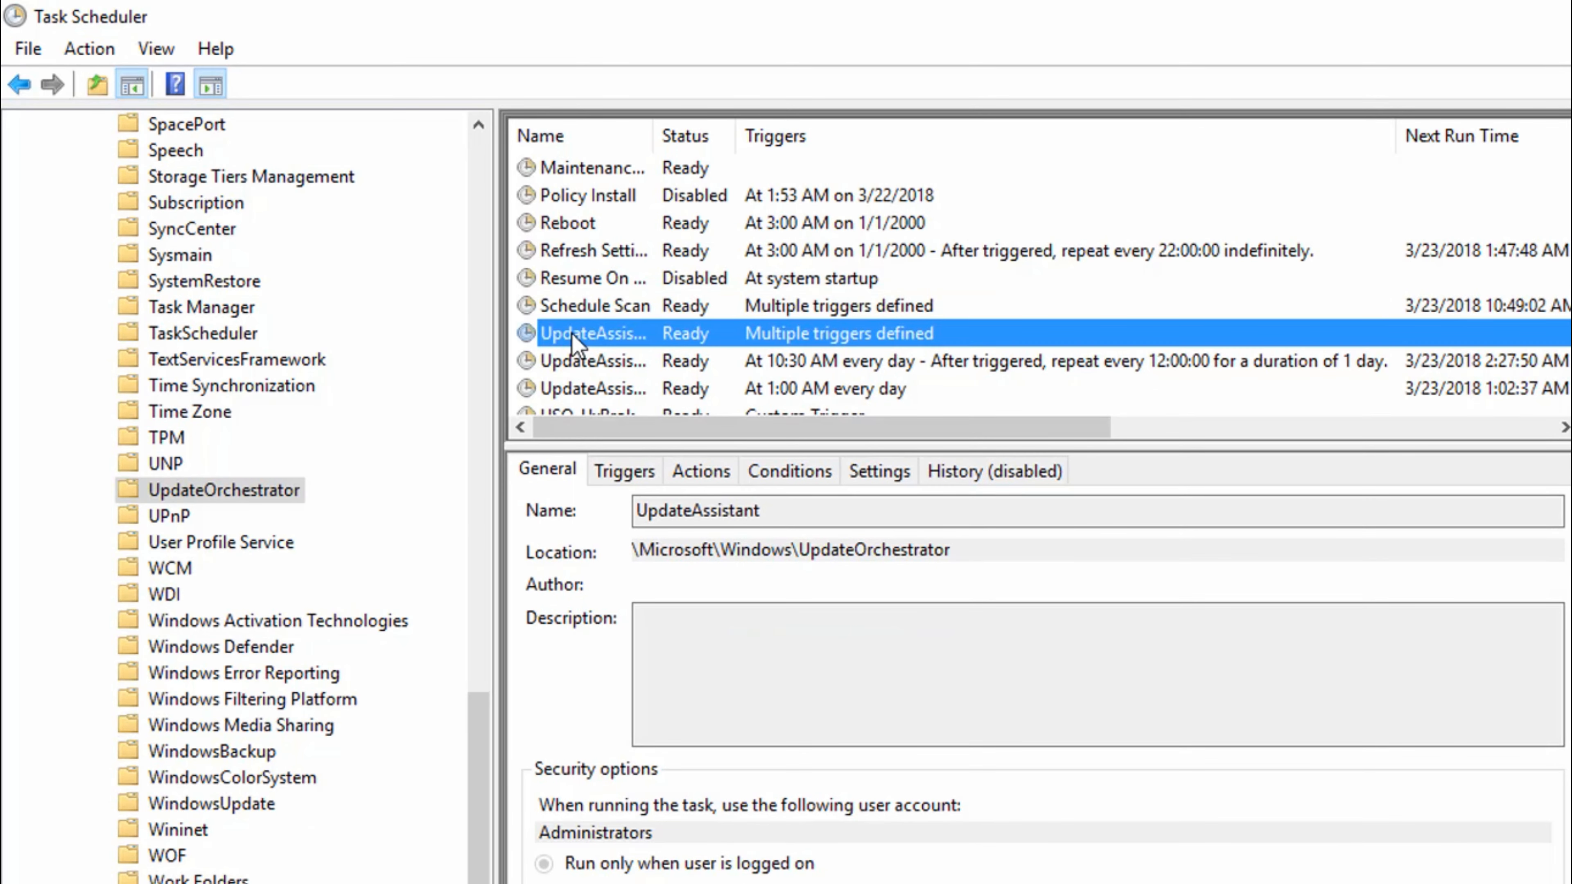
double_click(572, 335)
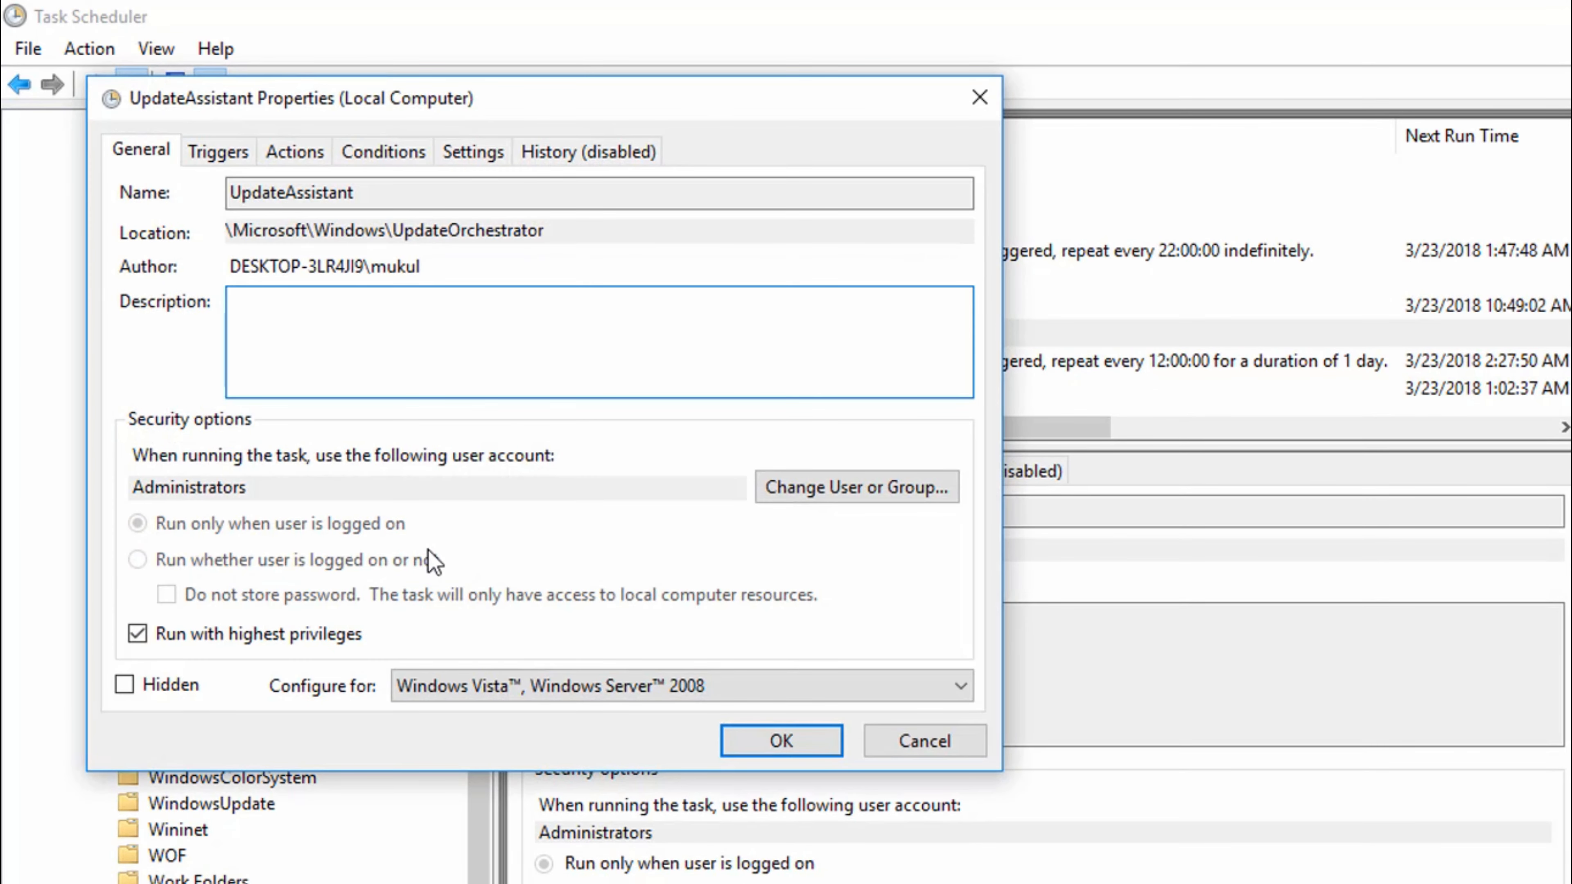
left_click(223, 151)
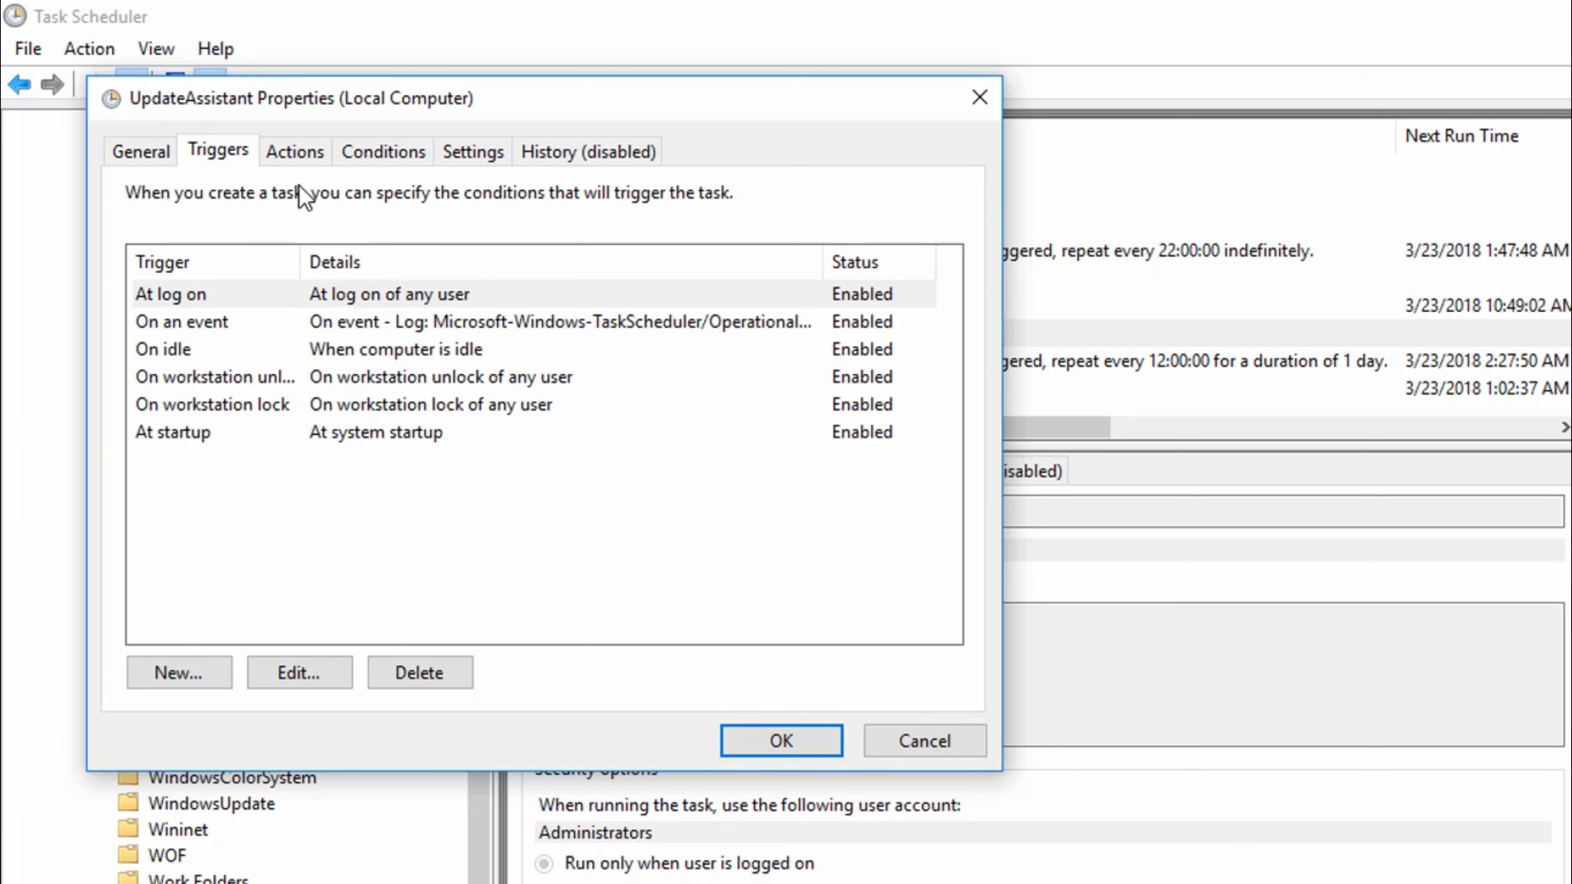
left_click(308, 159)
left_click(384, 161)
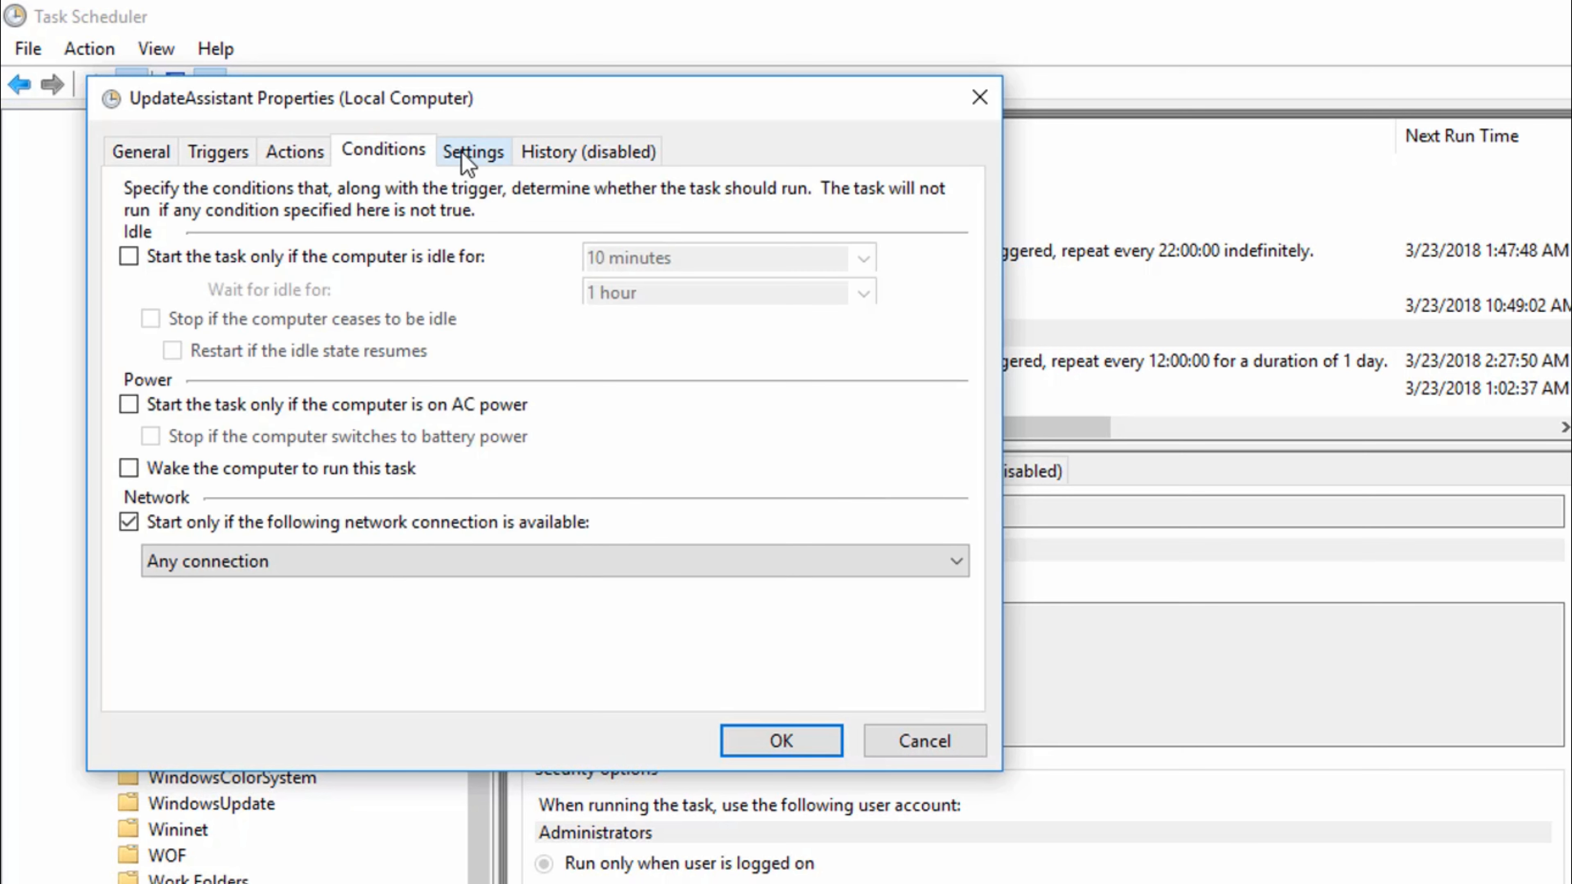
left_click(979, 98)
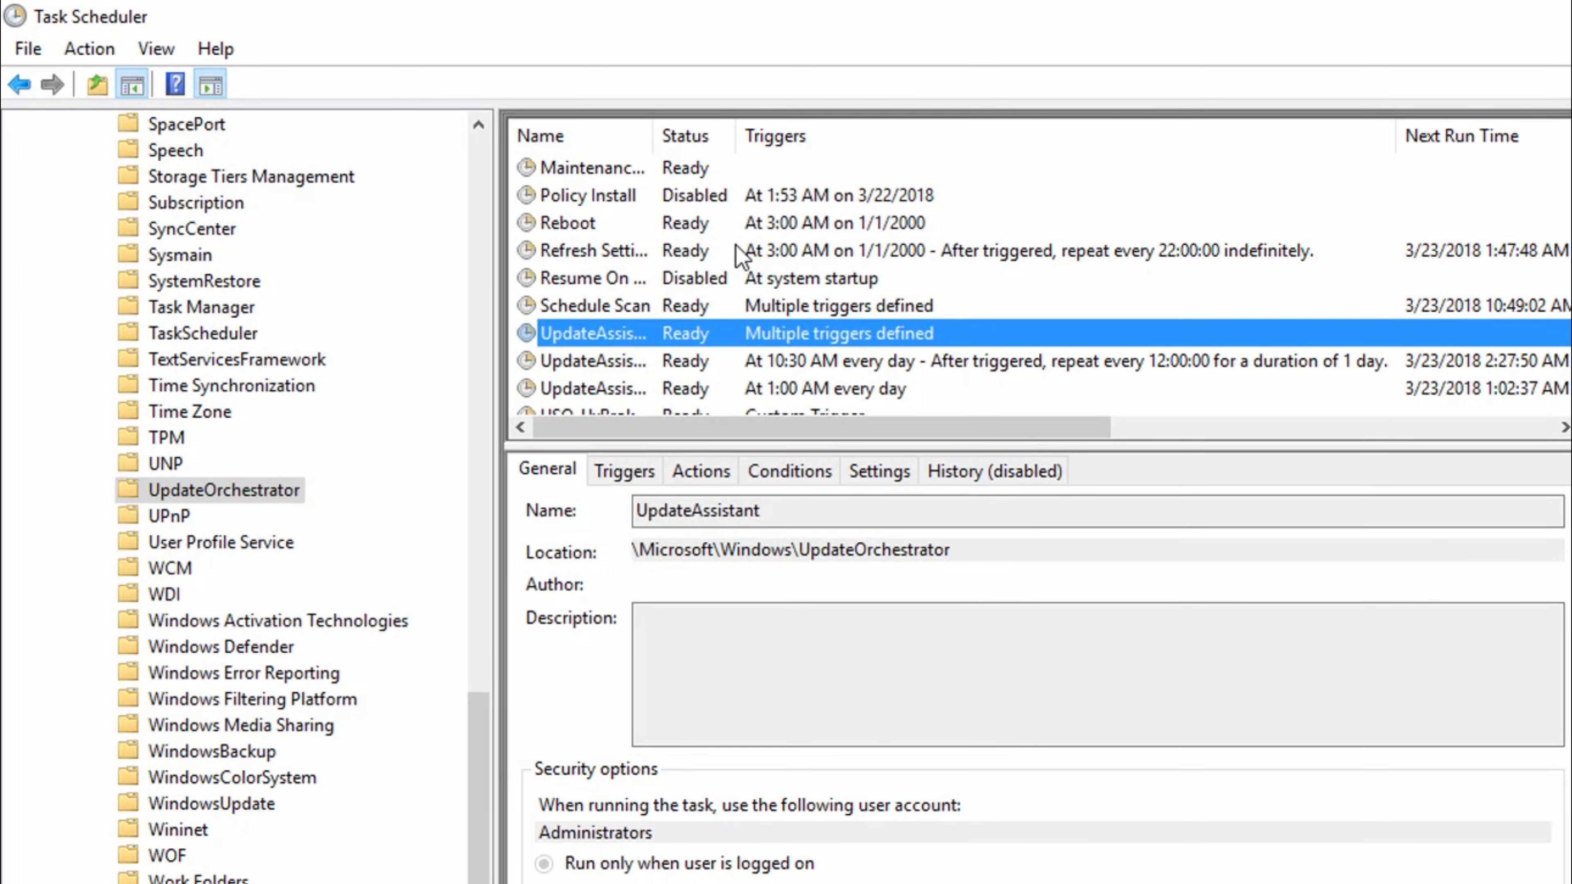
right_click(661, 333)
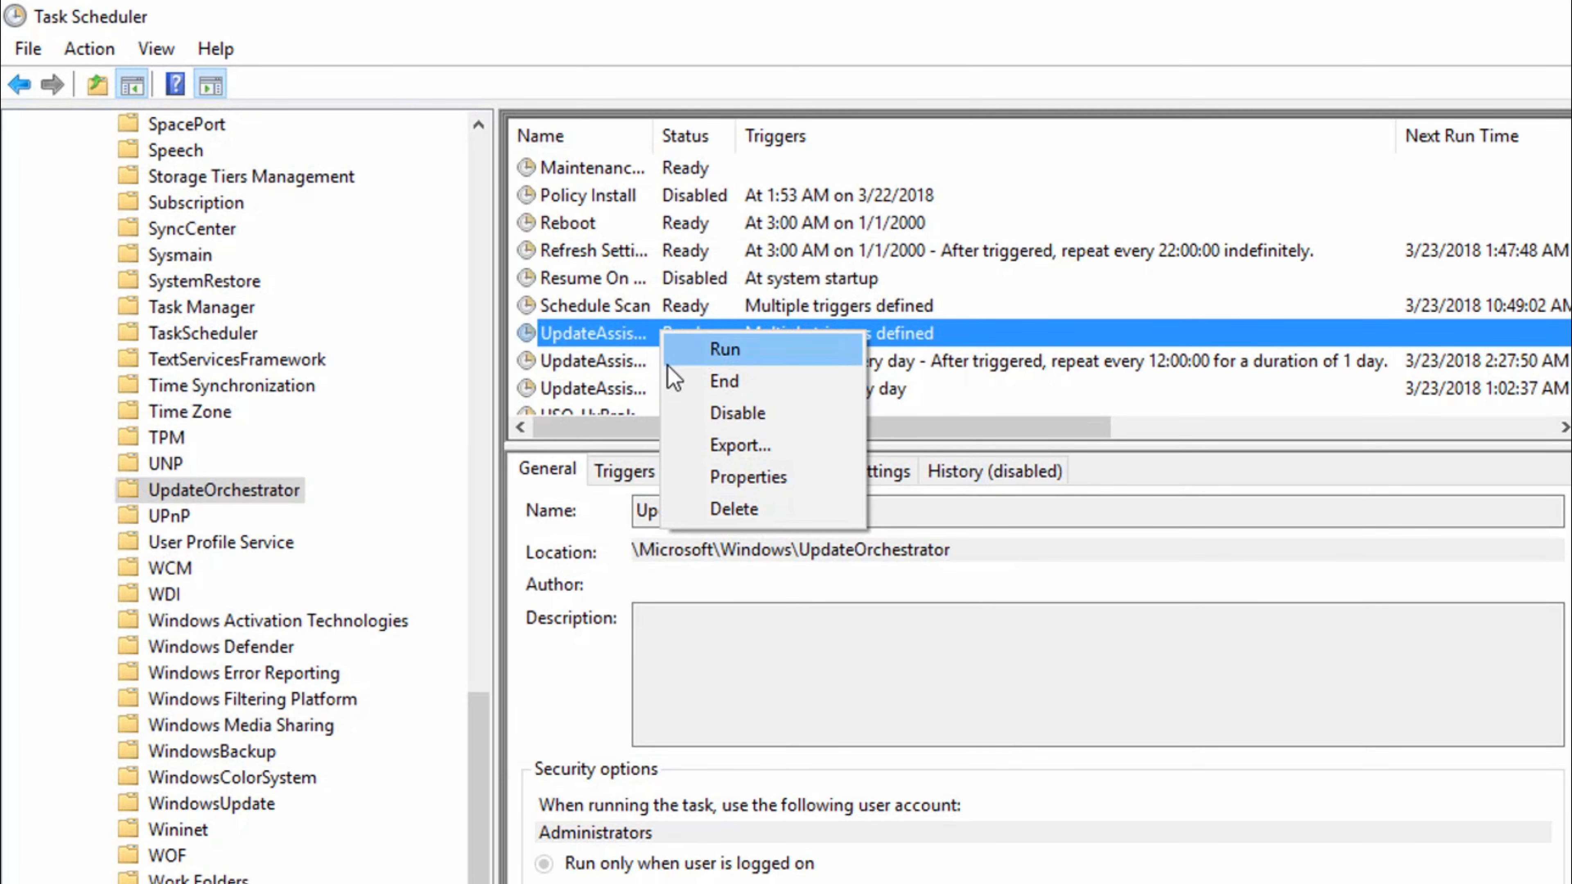
left_click(679, 410)
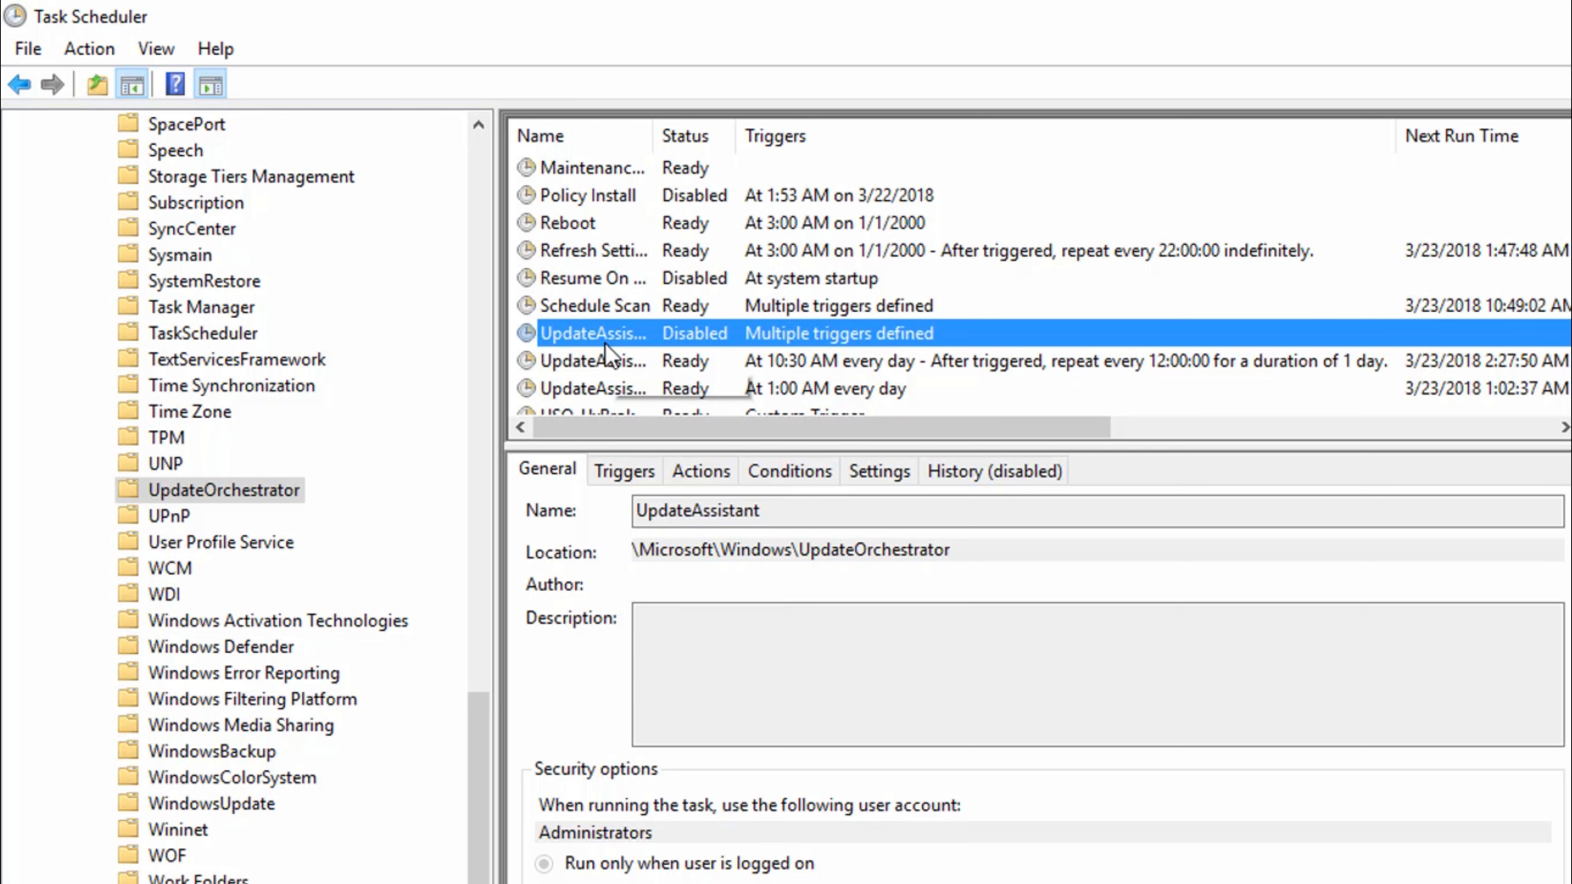
Disable the UpdateAssistantCalendarRun and UpdateAssistantWakeupRun tasks in the UpdateOrchestrator folder
left_click(604, 359)
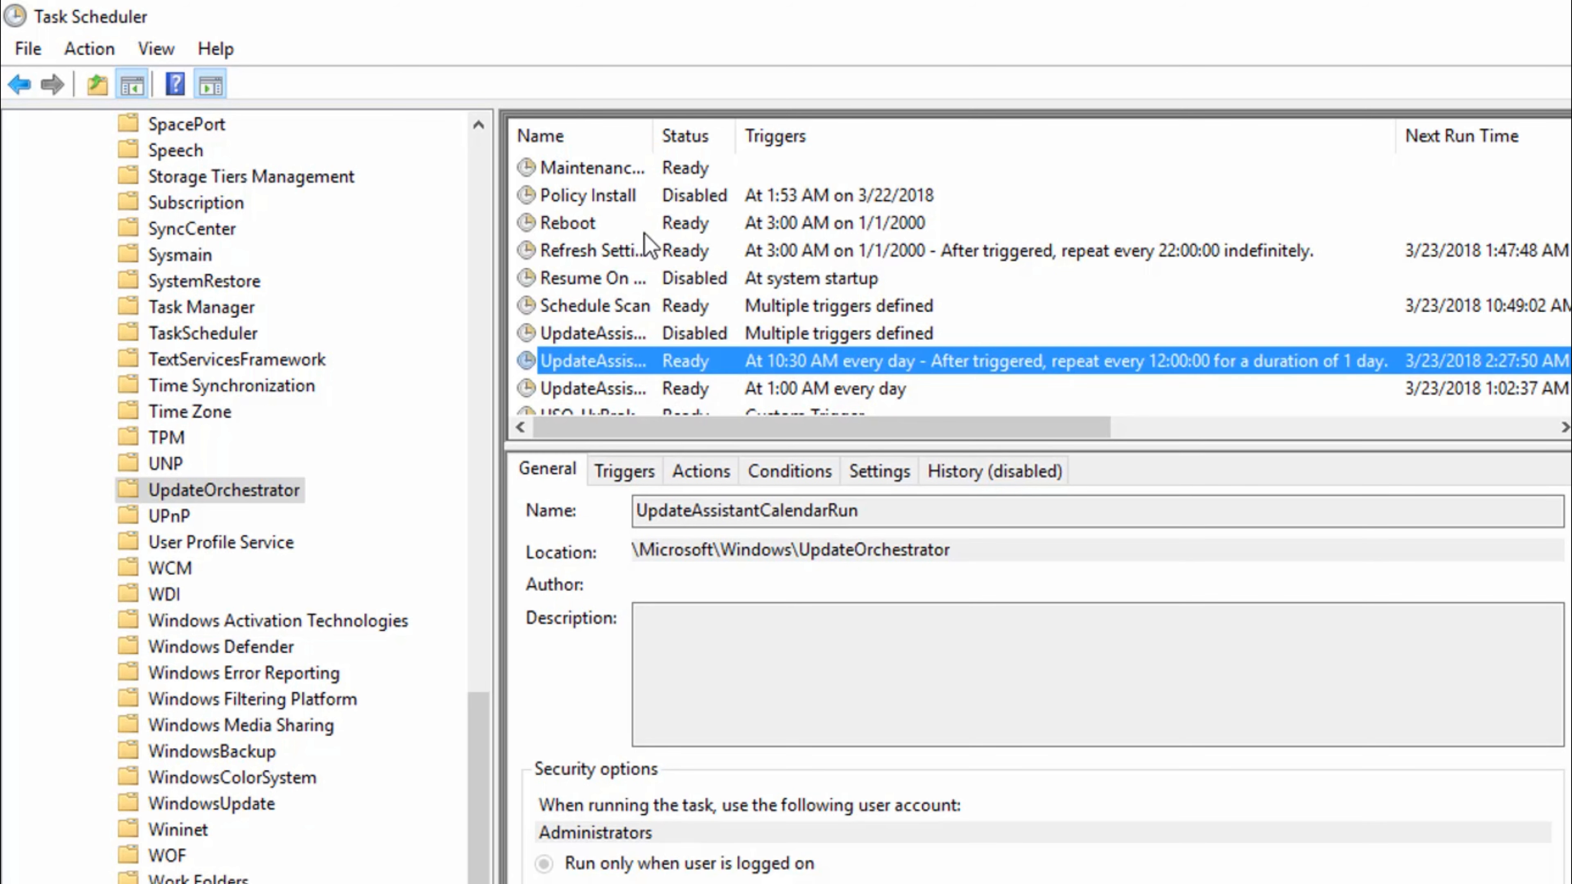
left_click_drag(651, 135, 781, 165)
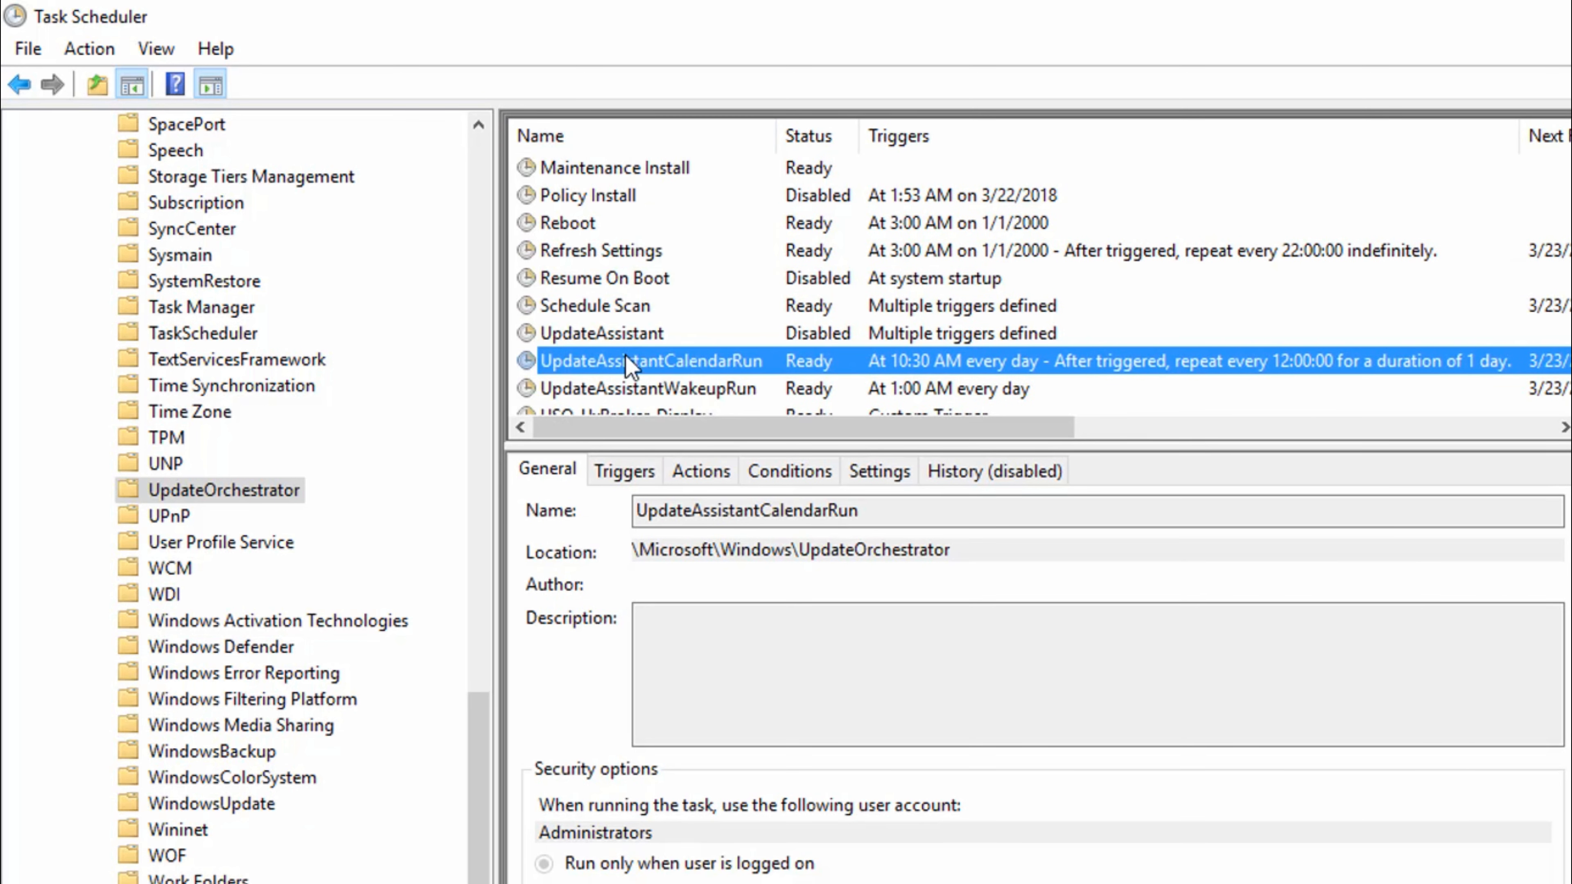
right_click(620, 367)
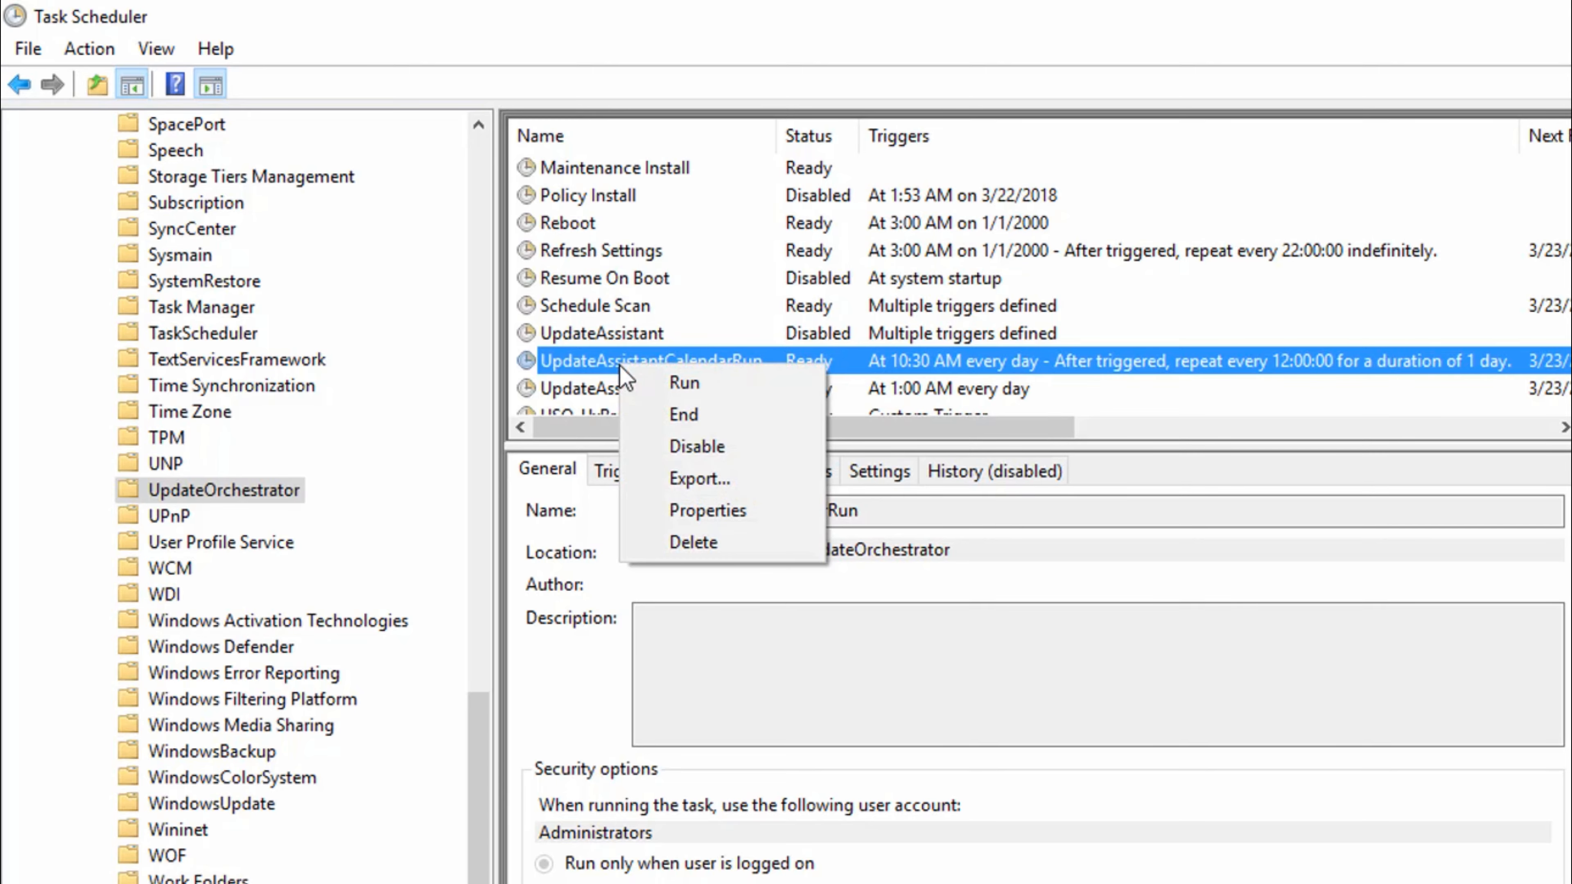
left_click(659, 445)
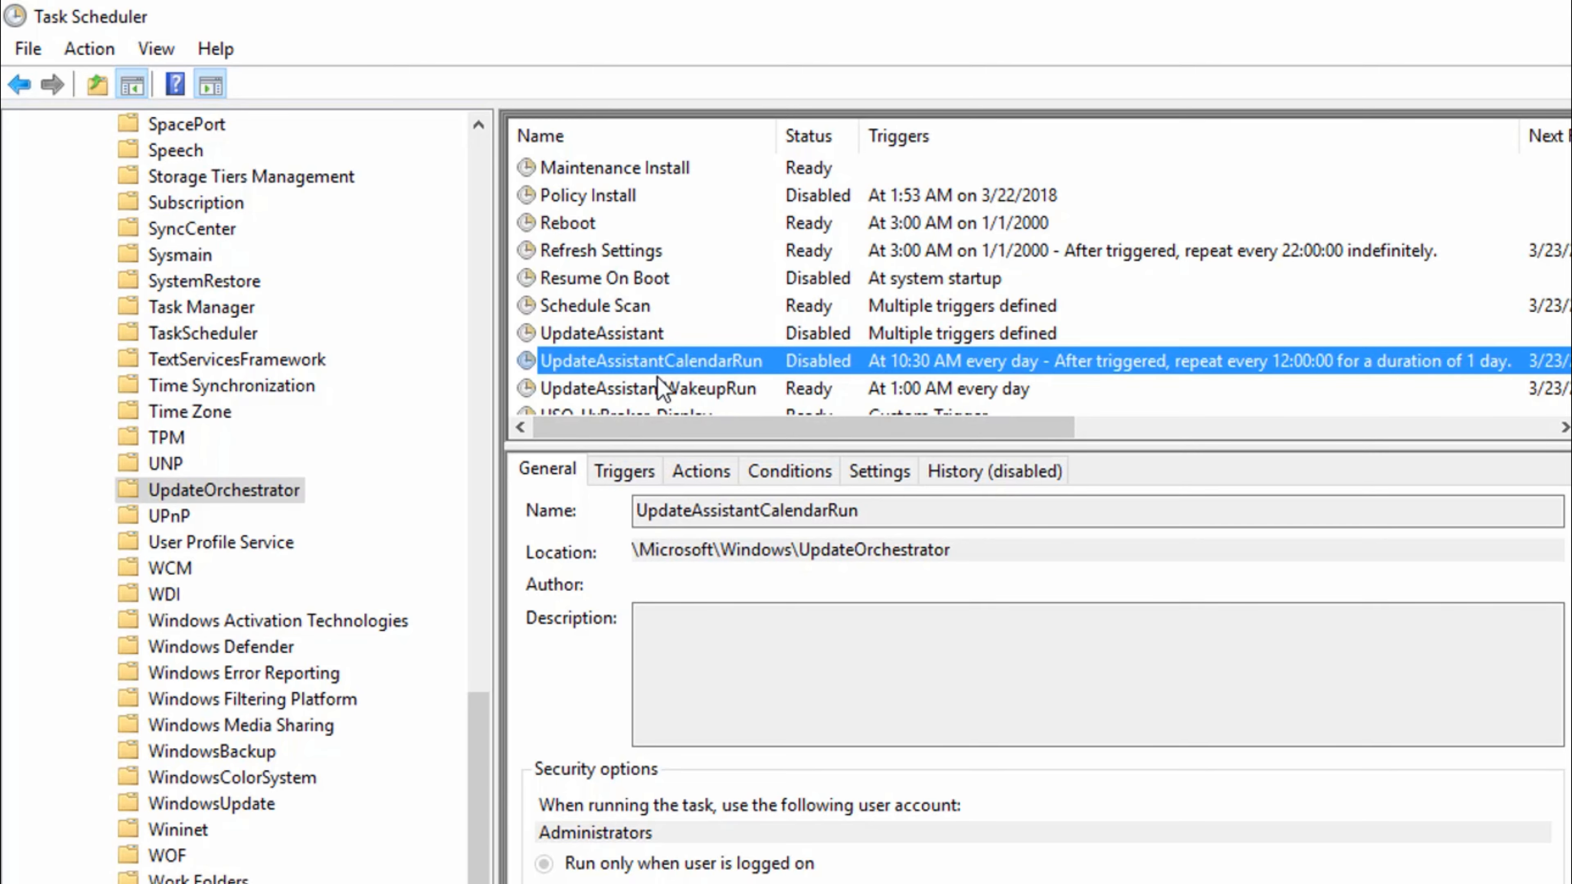
left_click(661, 389)
right_click(661, 390)
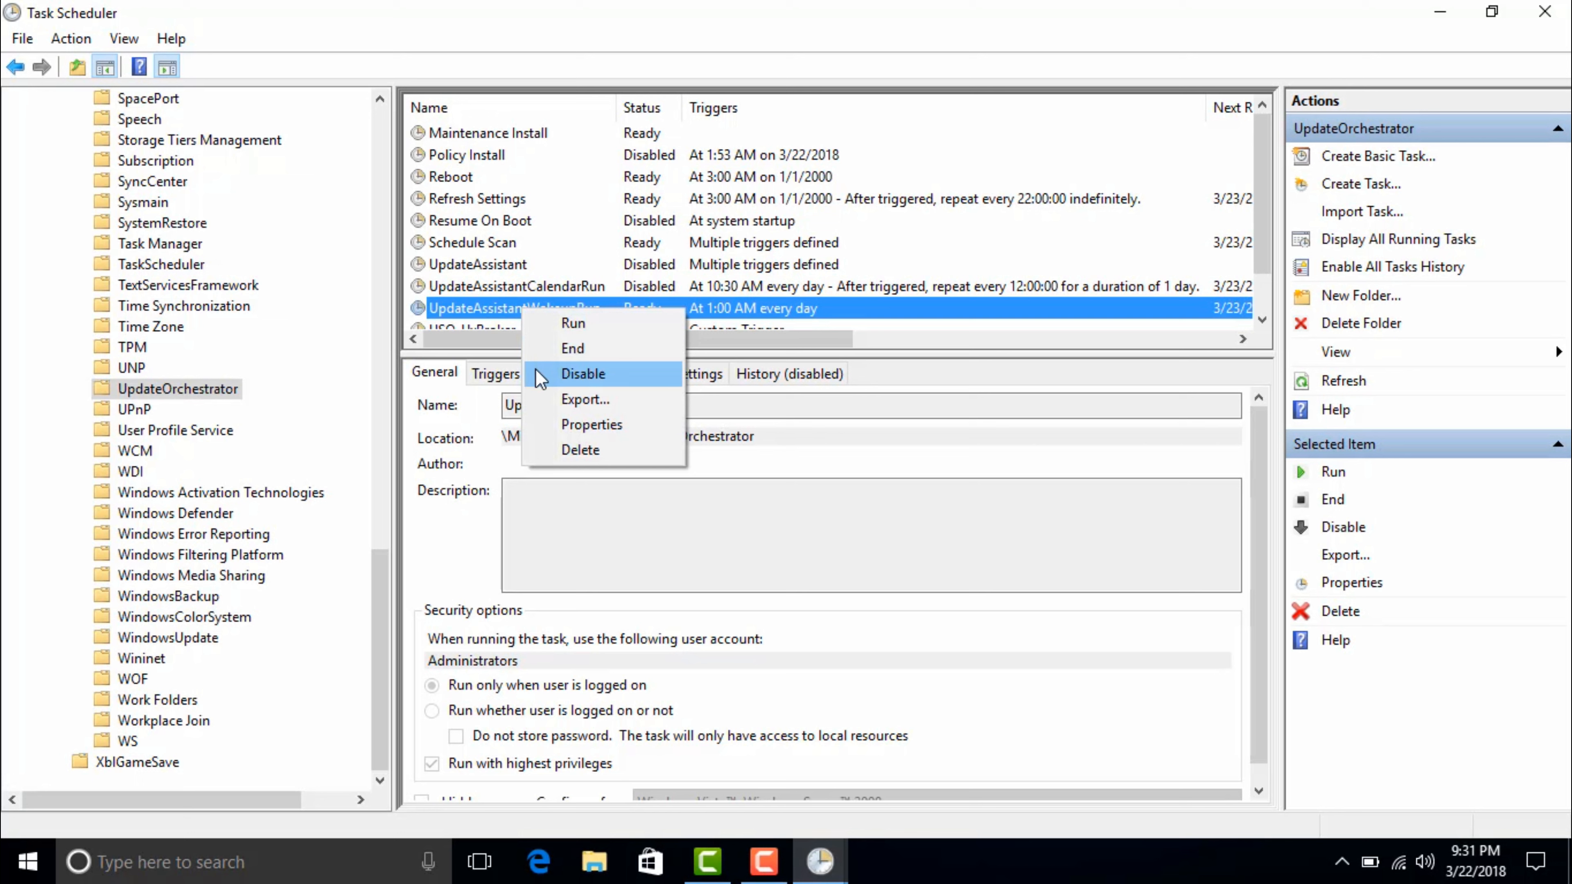
left_click(541, 375)
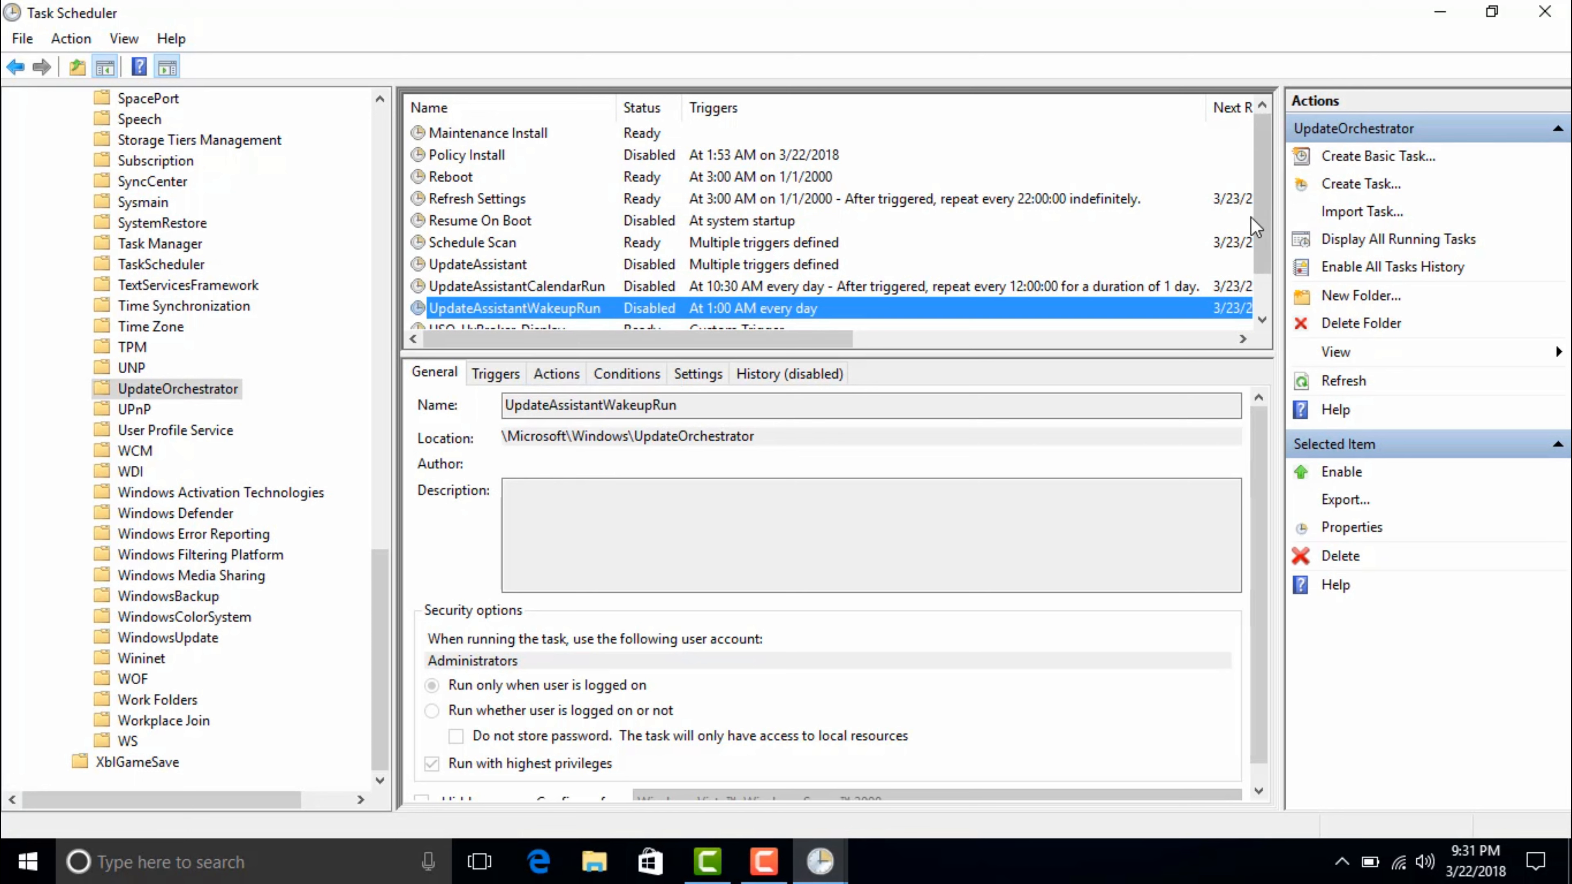
left_click_drag(1267, 218, 1275, 266)
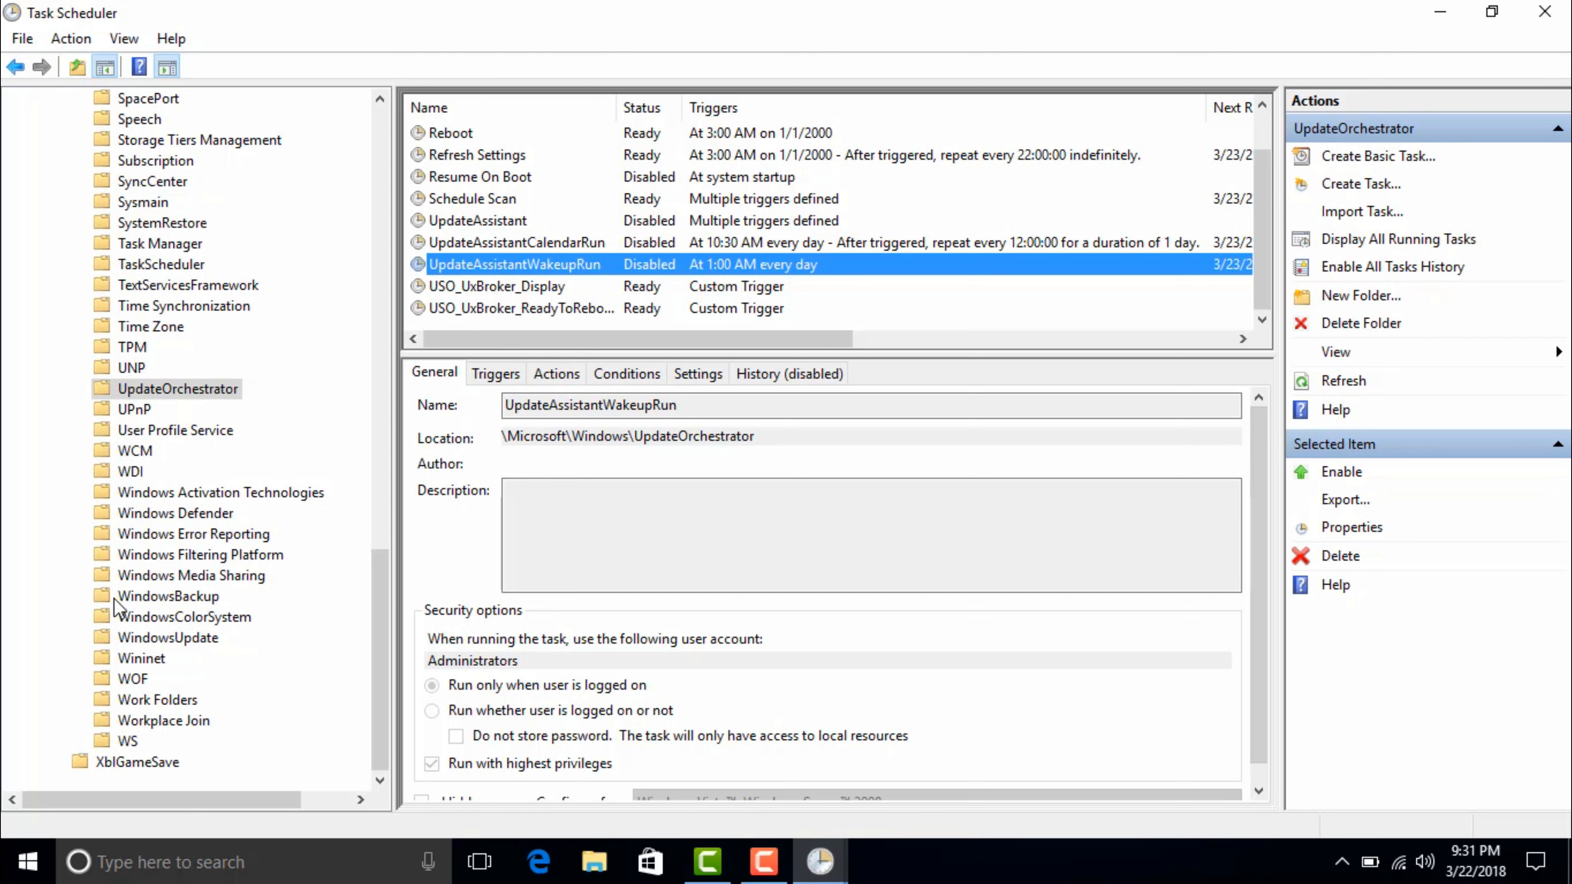
In the WindowsUpdate task folder, disable the Automatic App Update and Scheduled Start tasks
left_click(125, 637)
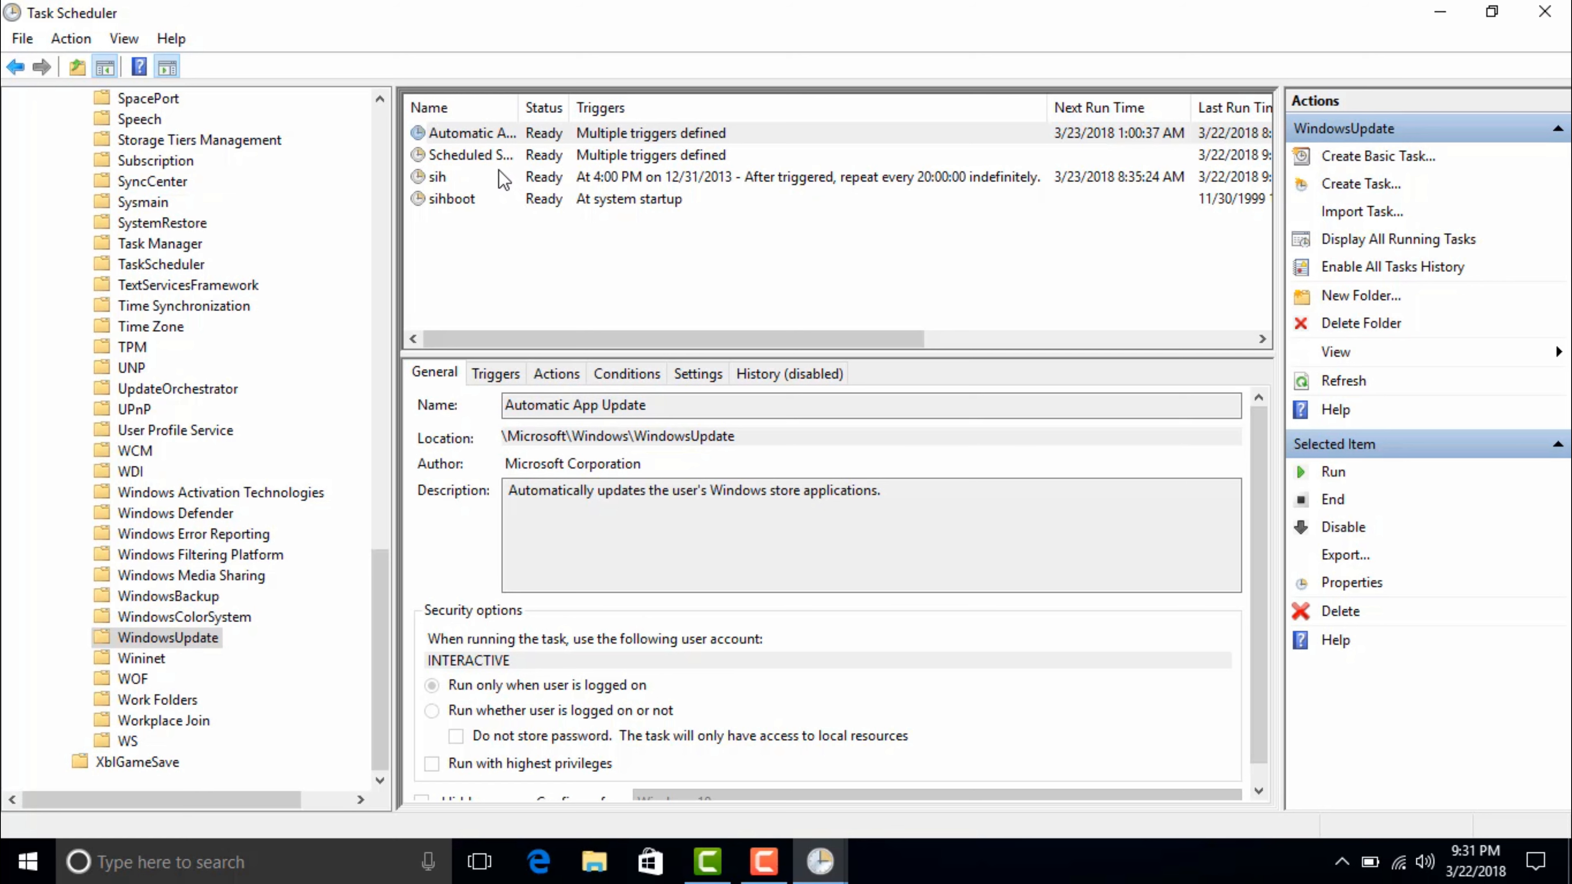
left_click(485, 147)
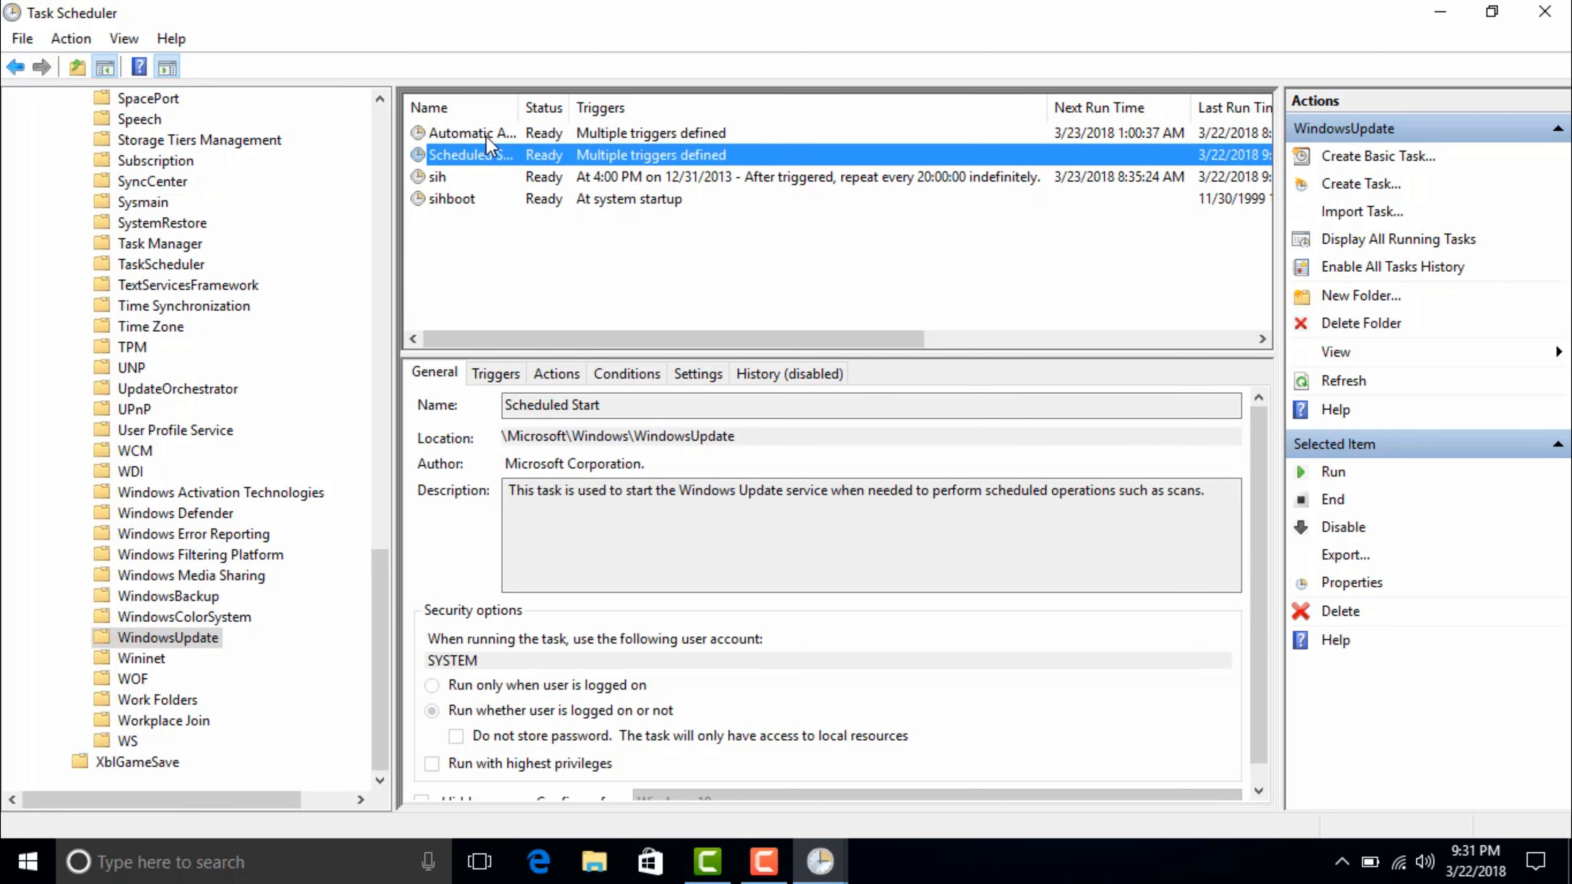
left_click(485, 135)
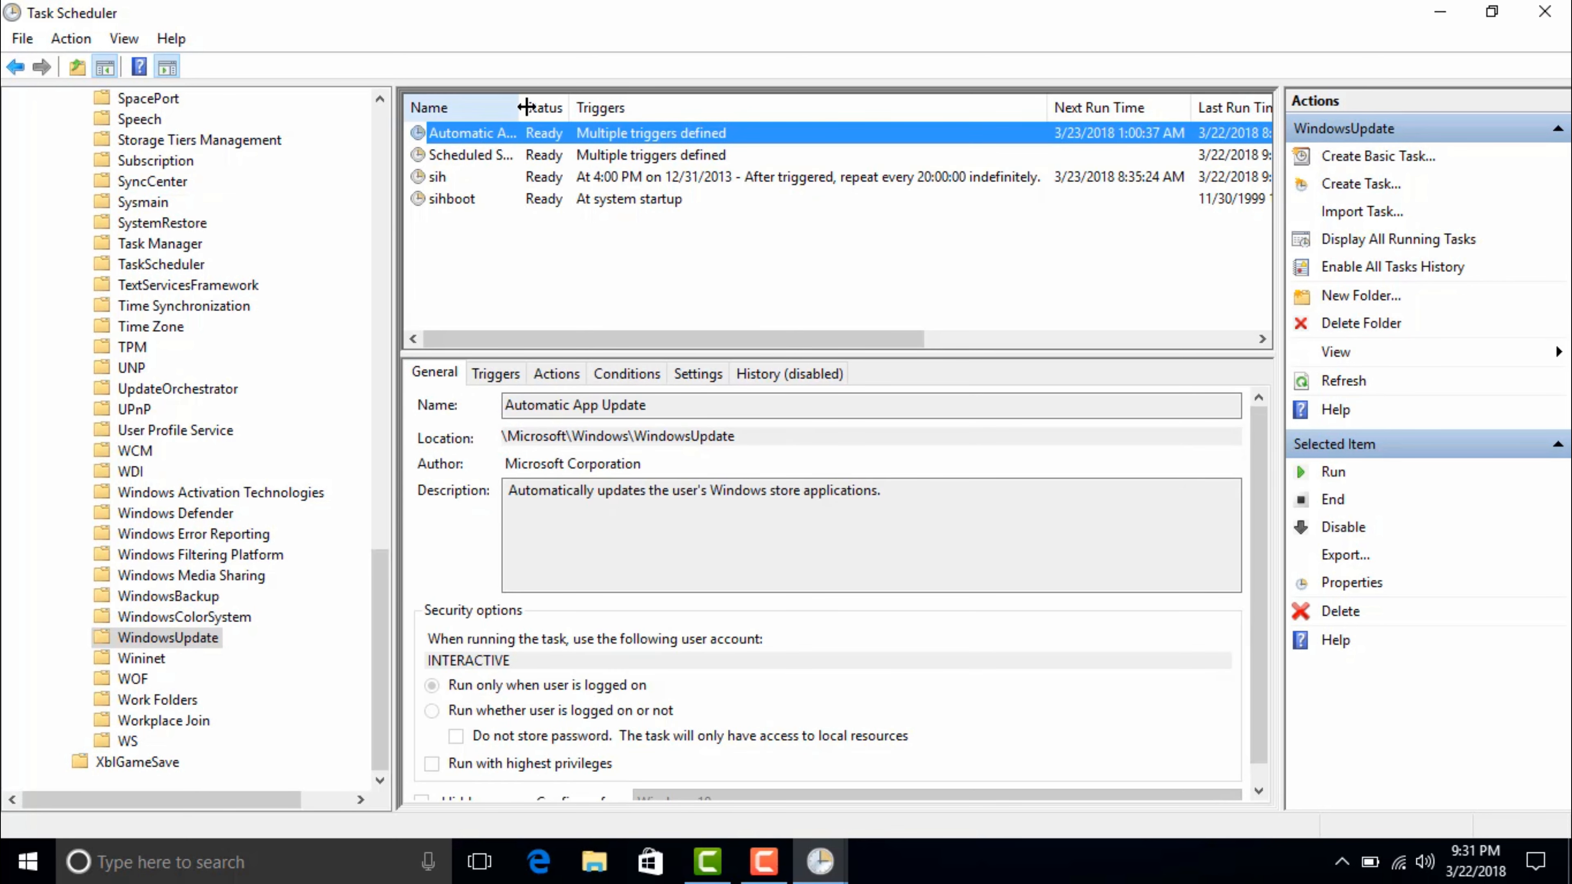
left_click_drag(519, 107, 614, 130)
right_click(578, 137)
left_click(596, 197)
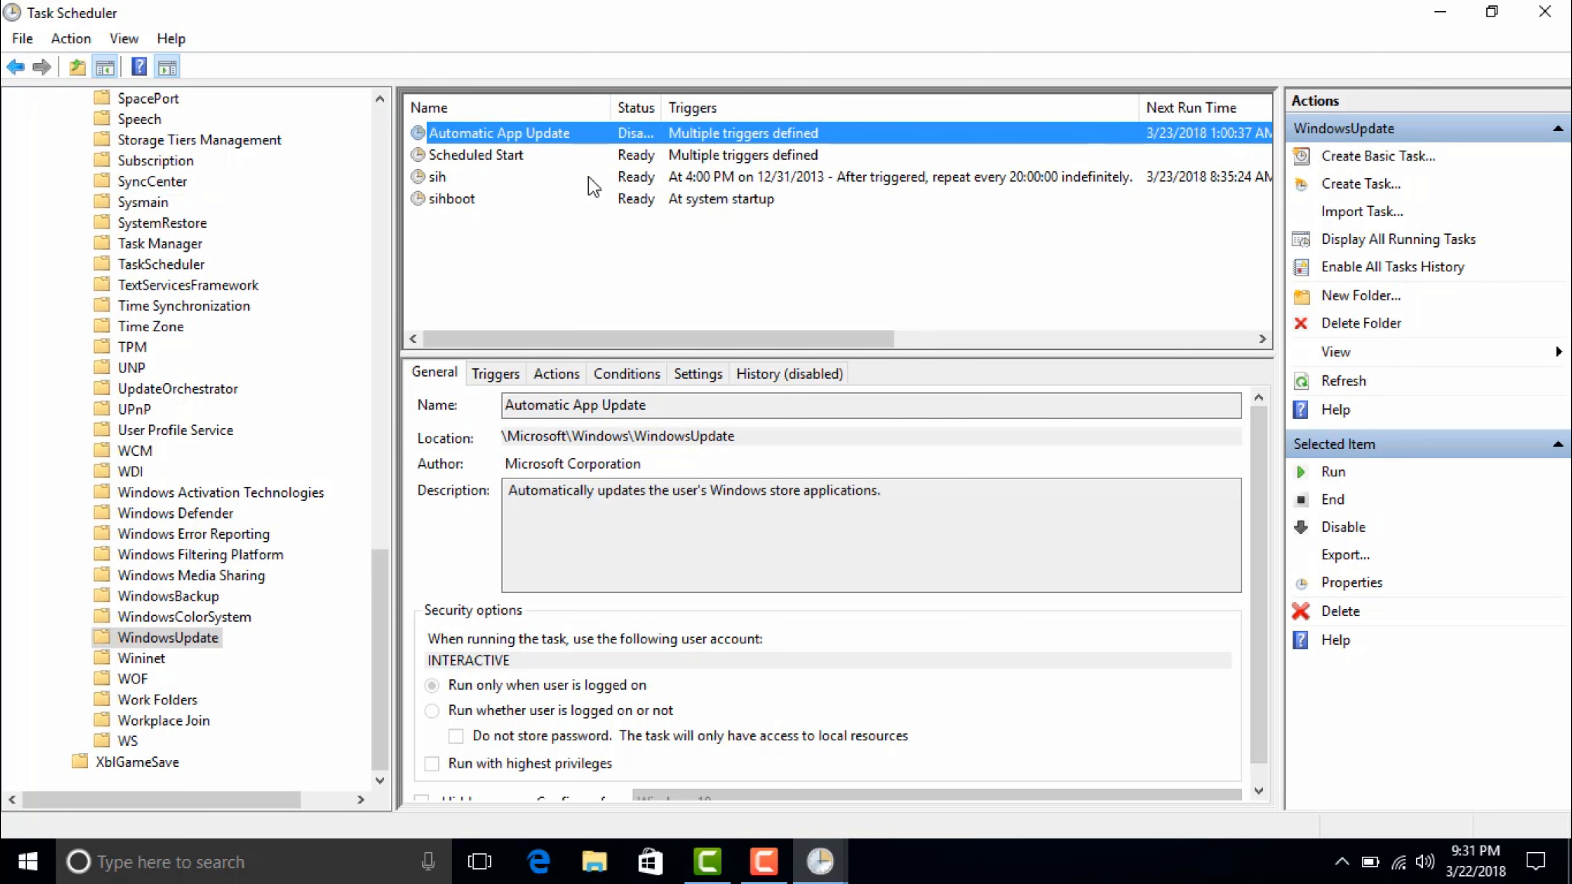
left_click(566, 156)
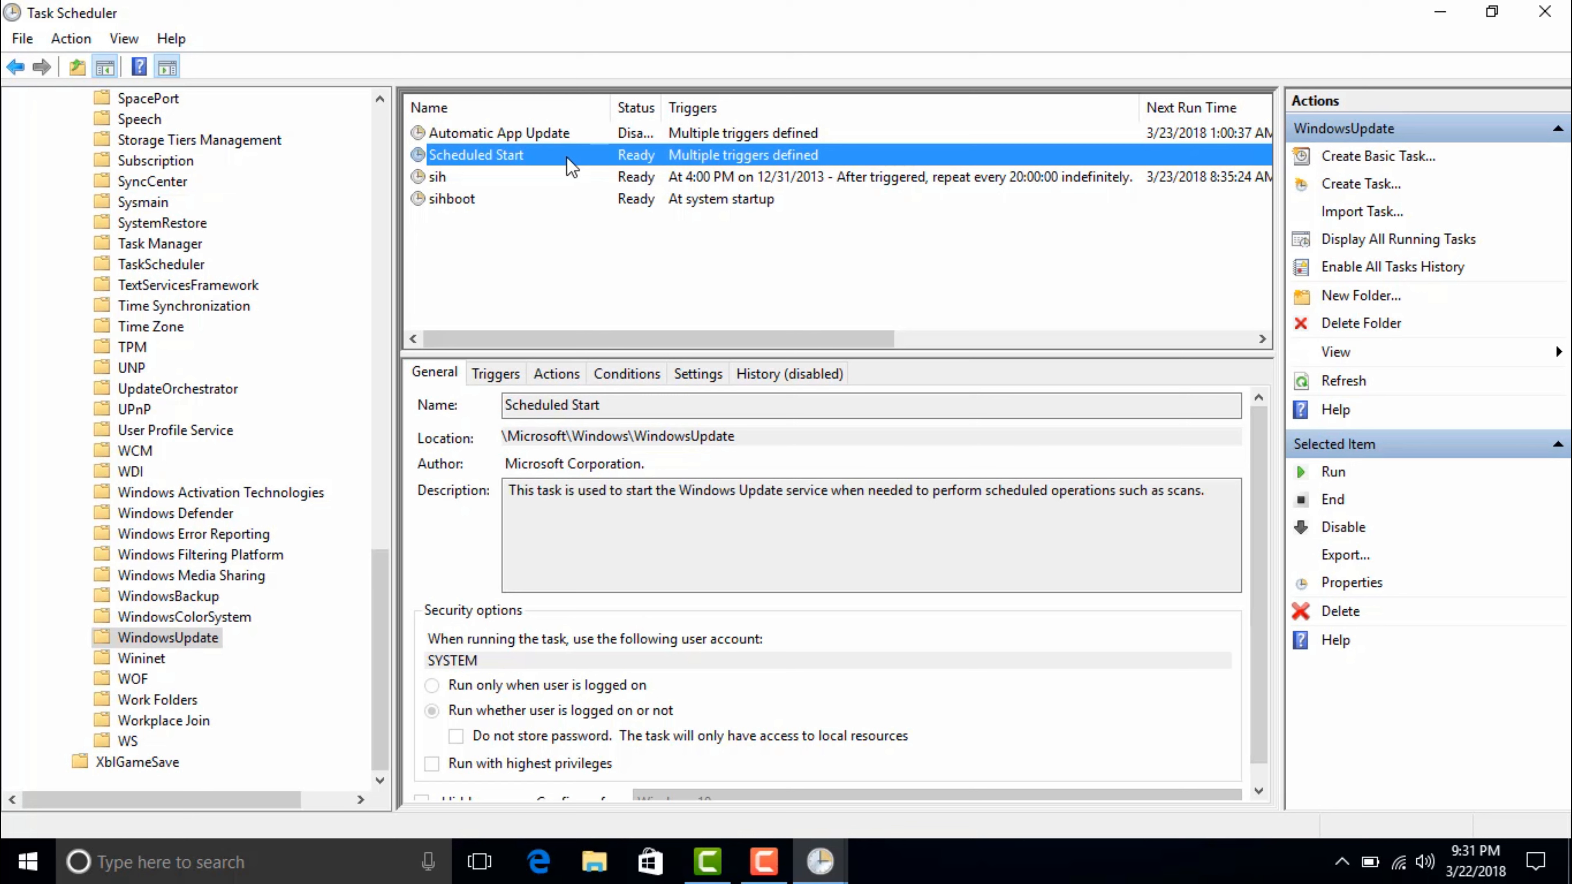
right_click(566, 156)
left_click(591, 224)
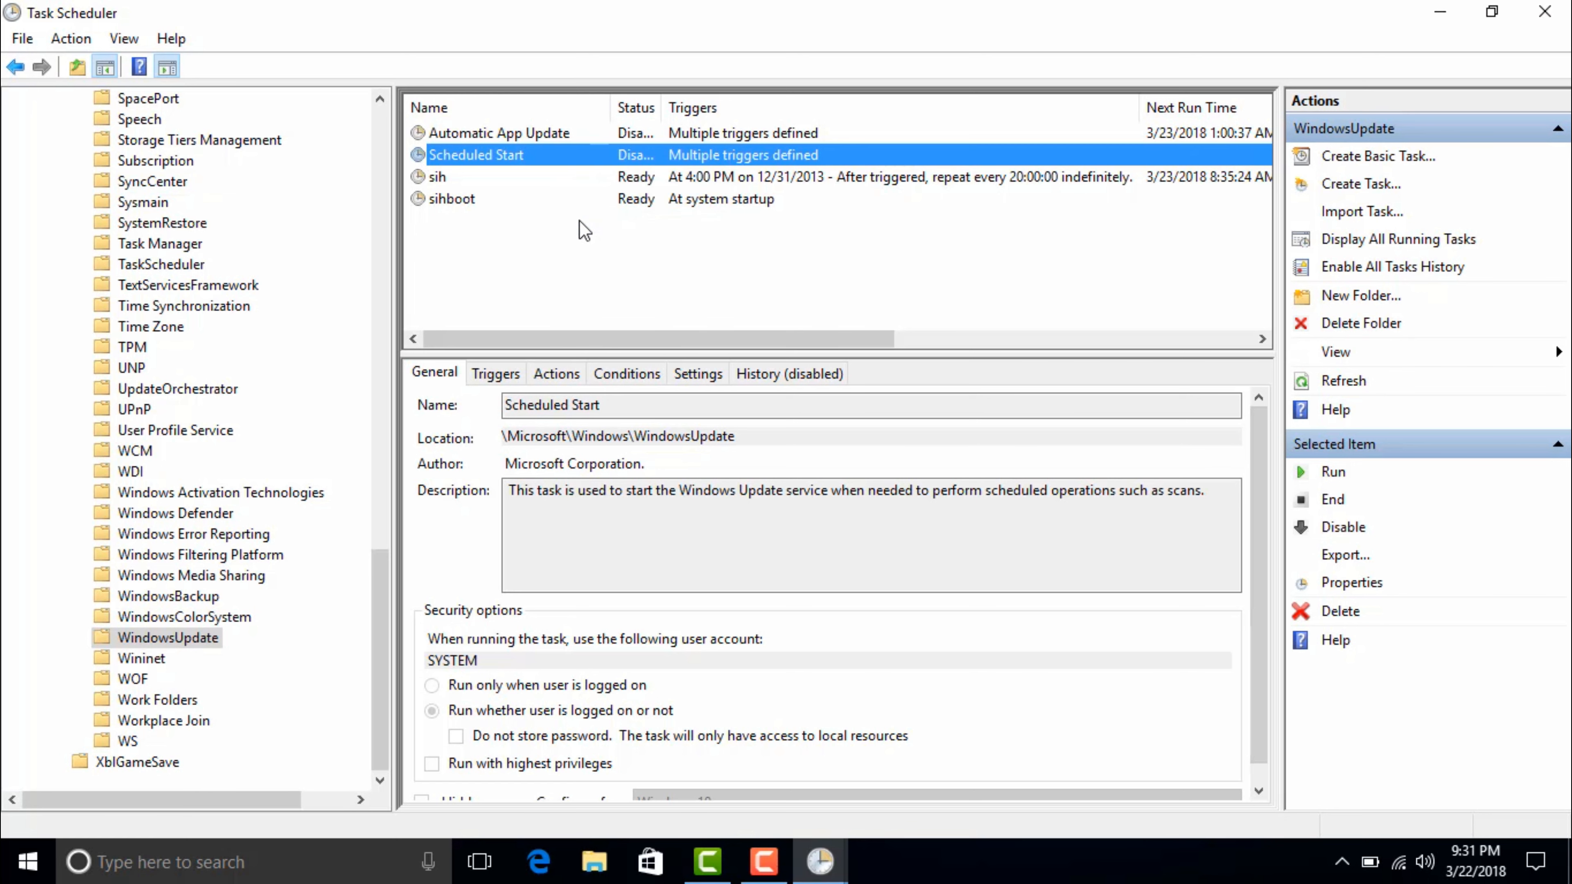
Disable the sih and sihboot tasks in the WindowsUpdate folder
left_click(523, 180)
right_click(519, 176)
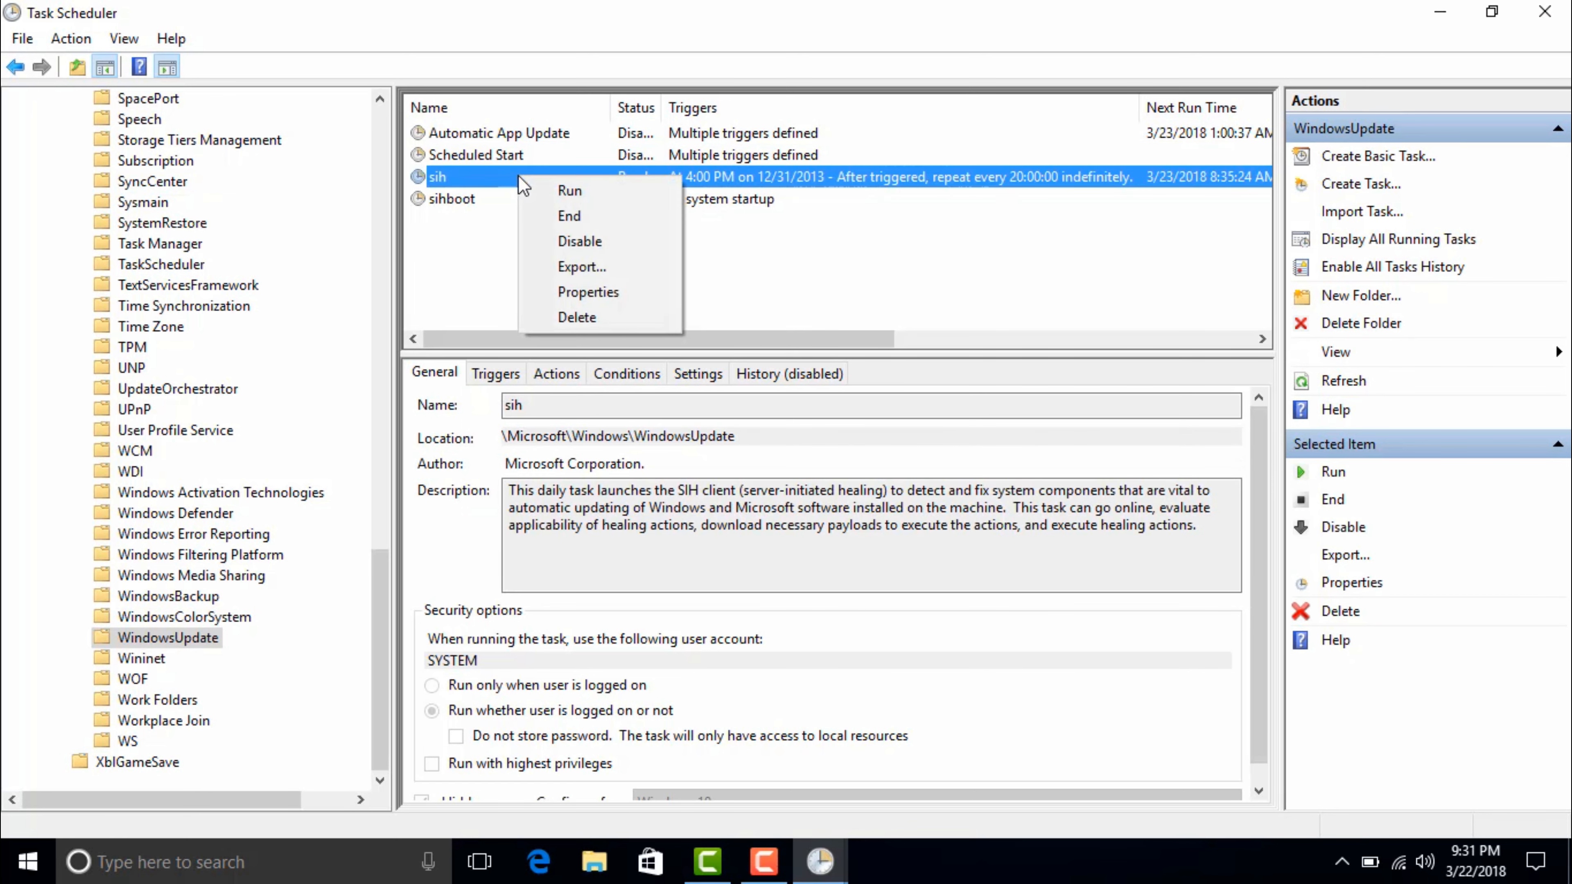
left_click(545, 247)
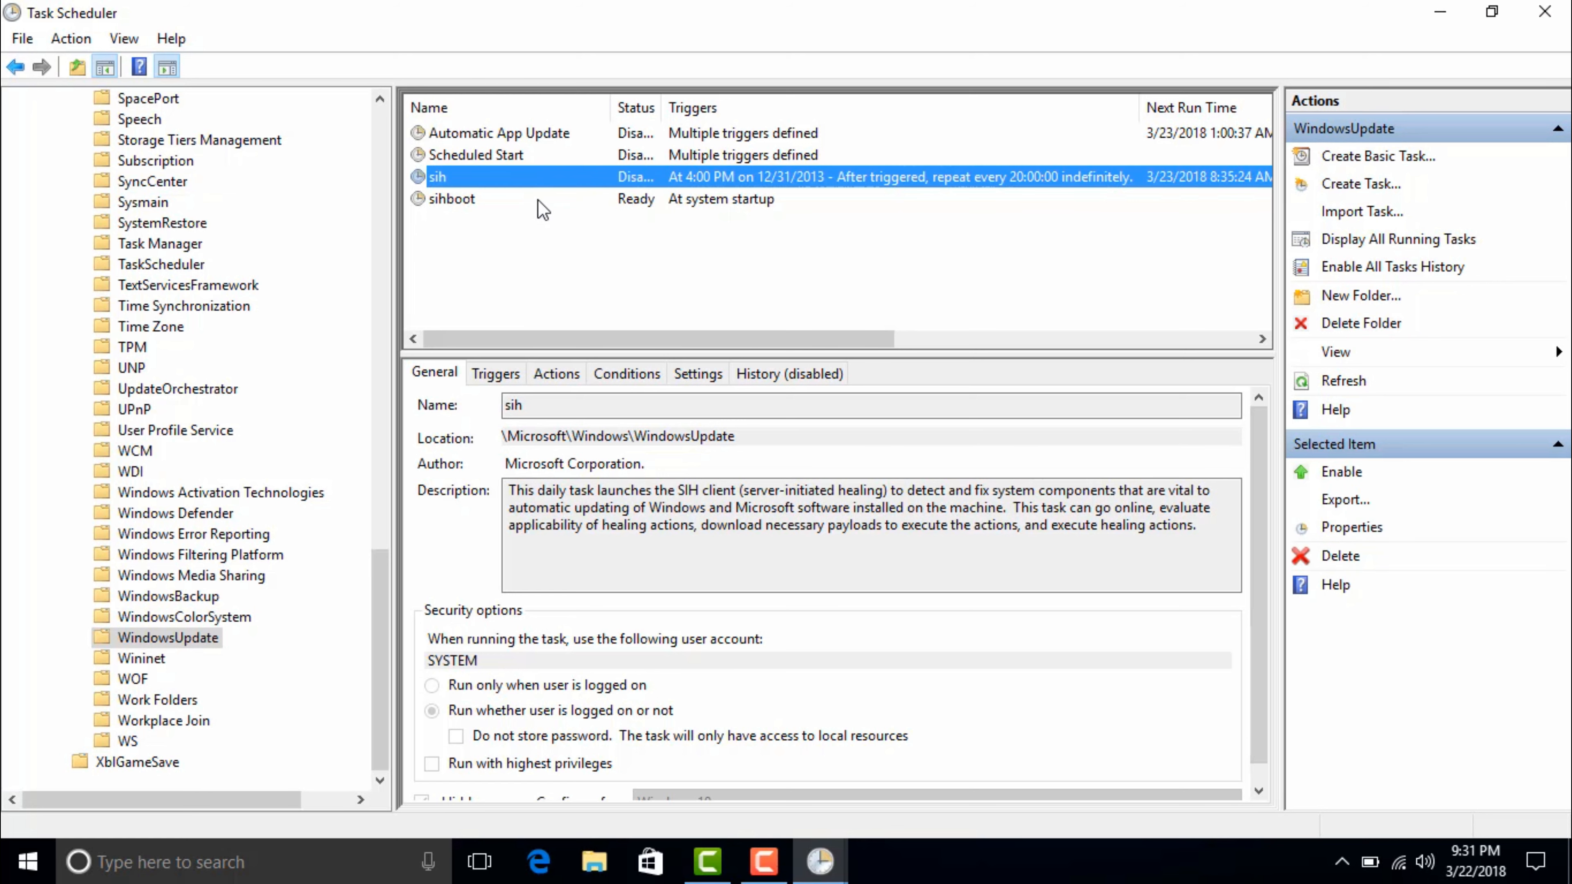
left_click(539, 199)
right_click(537, 200)
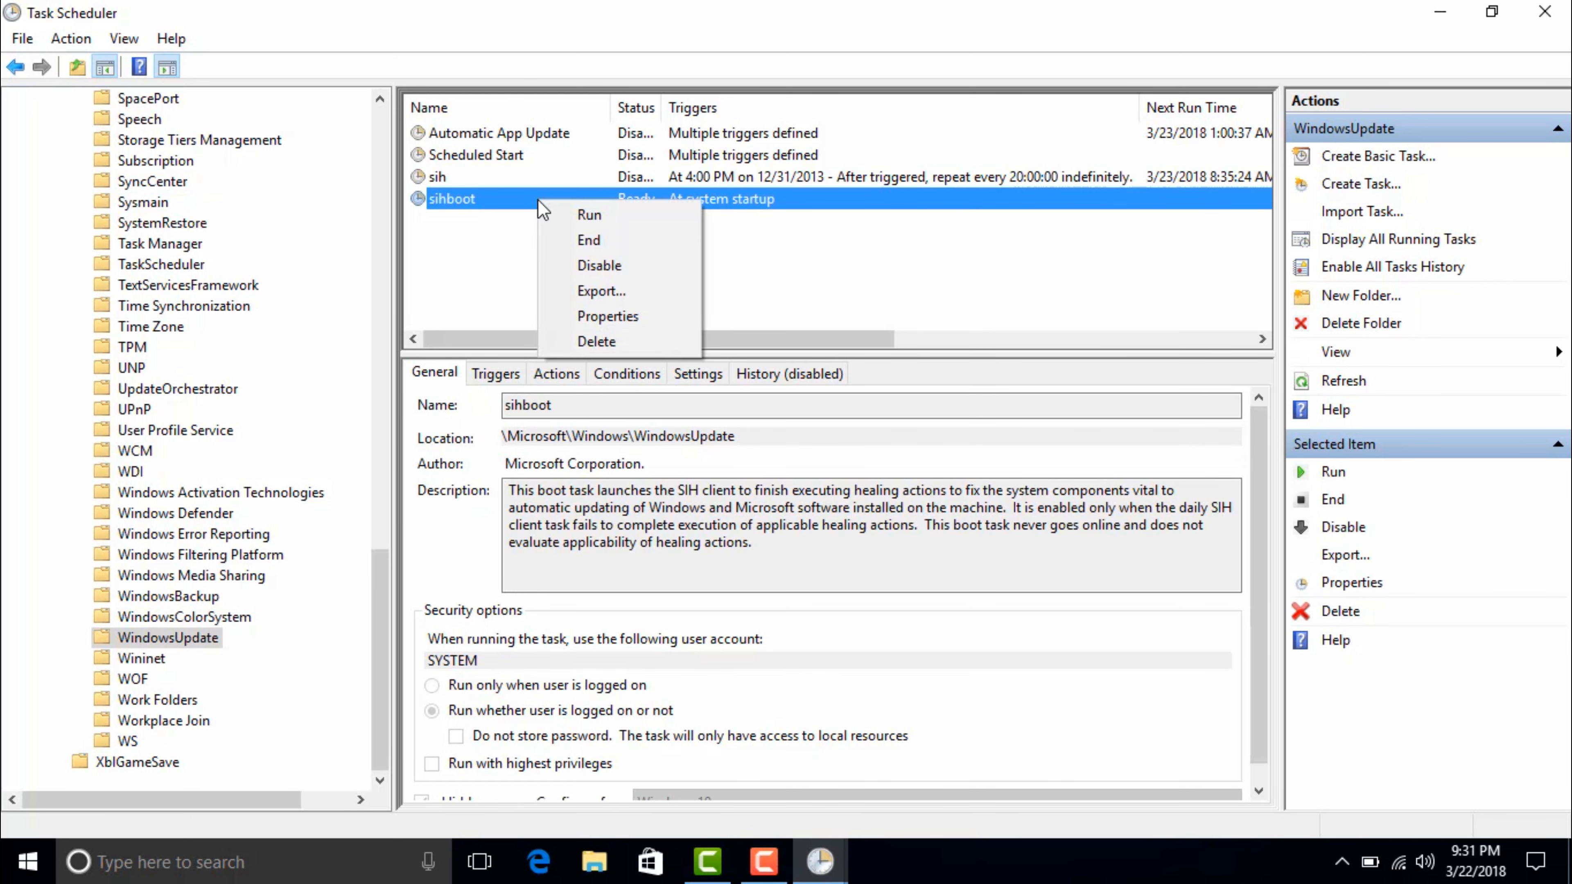
left_click(554, 262)
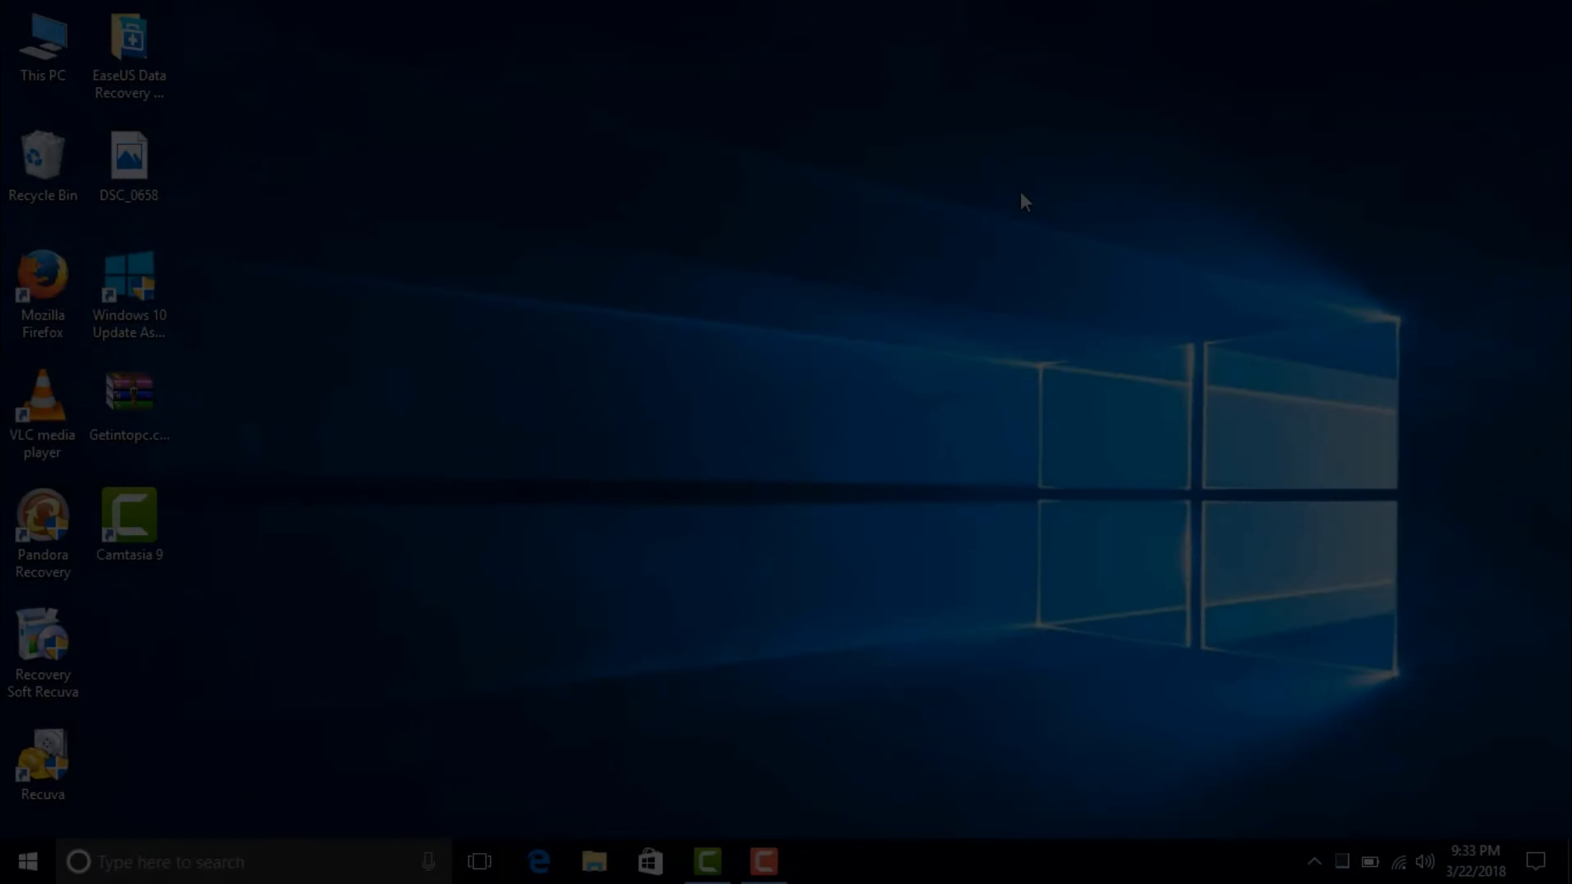
Open the Local Group Policy Editor by running gpedit.msc
key("super+r")
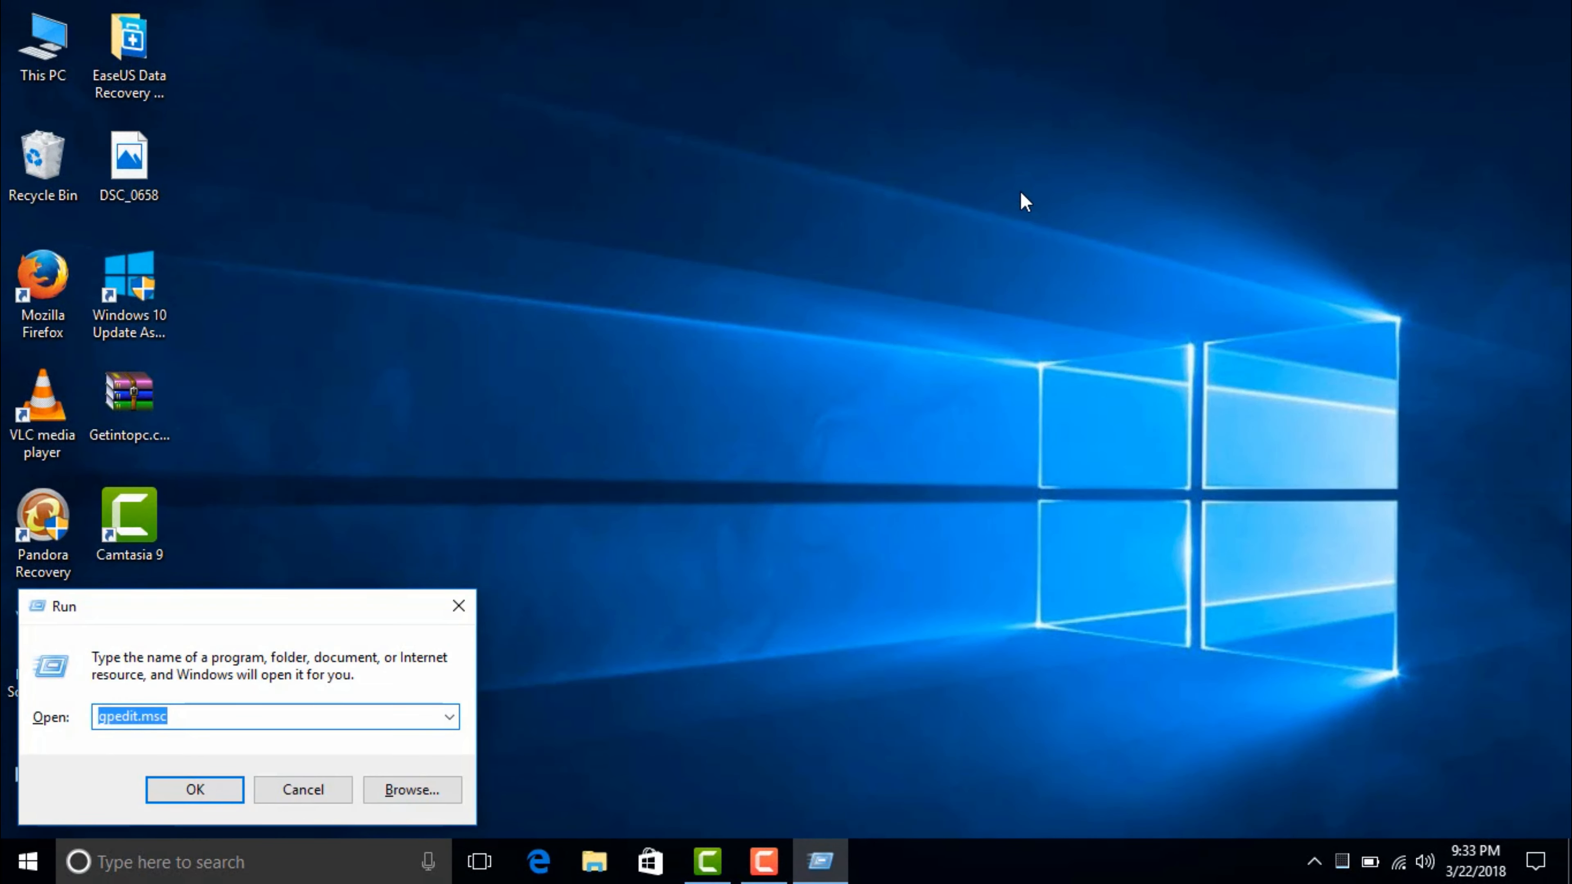
key("BackSpace")
type("g")
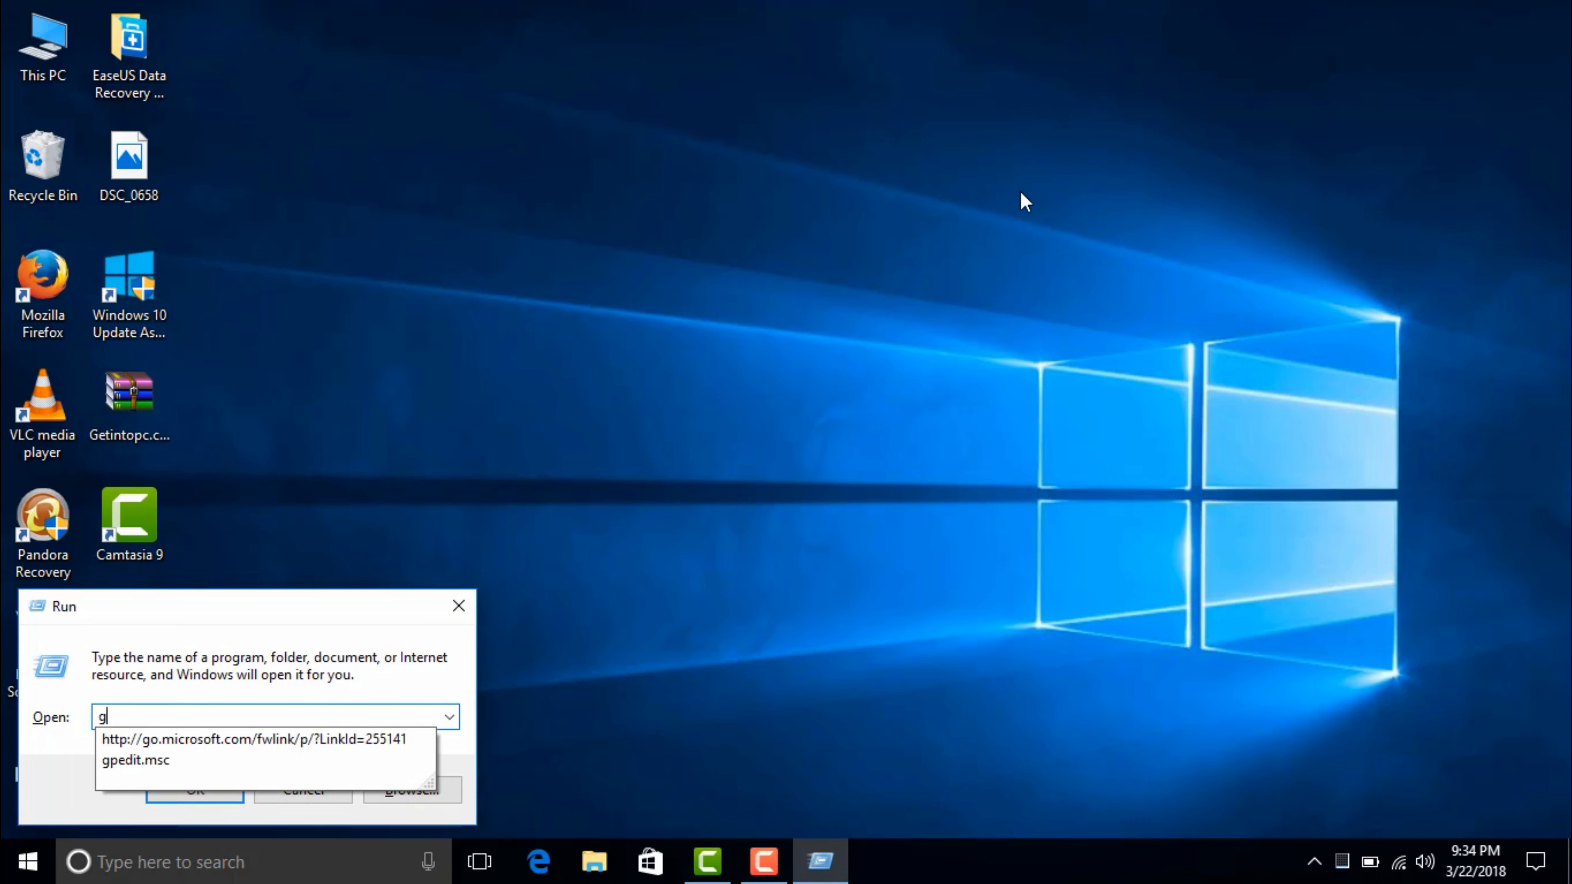
type("pedit")
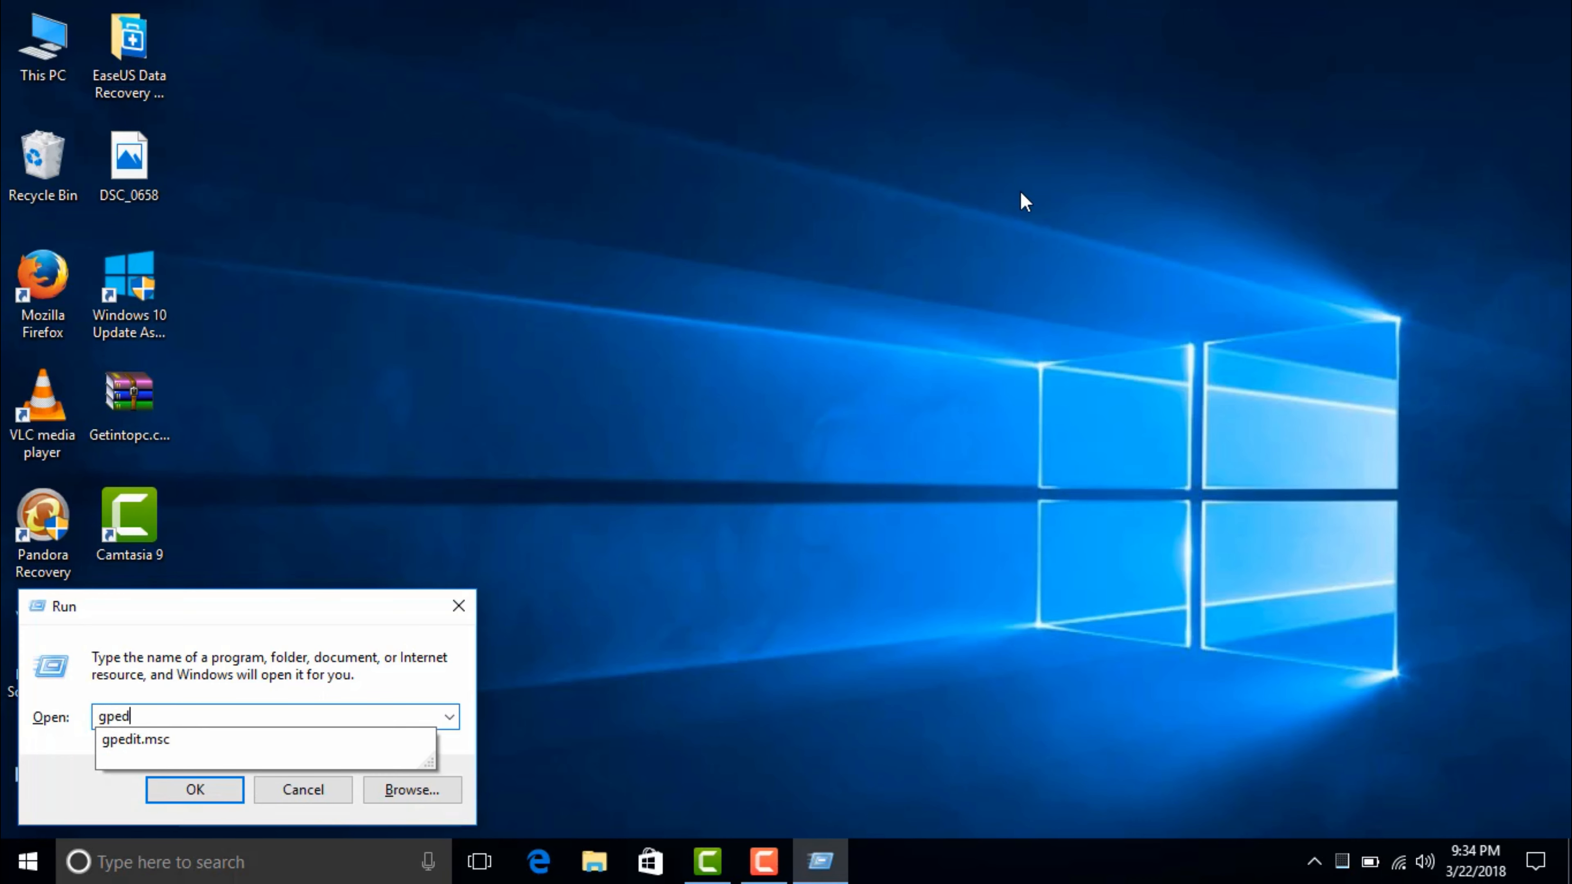
type(".msc")
key("Return")
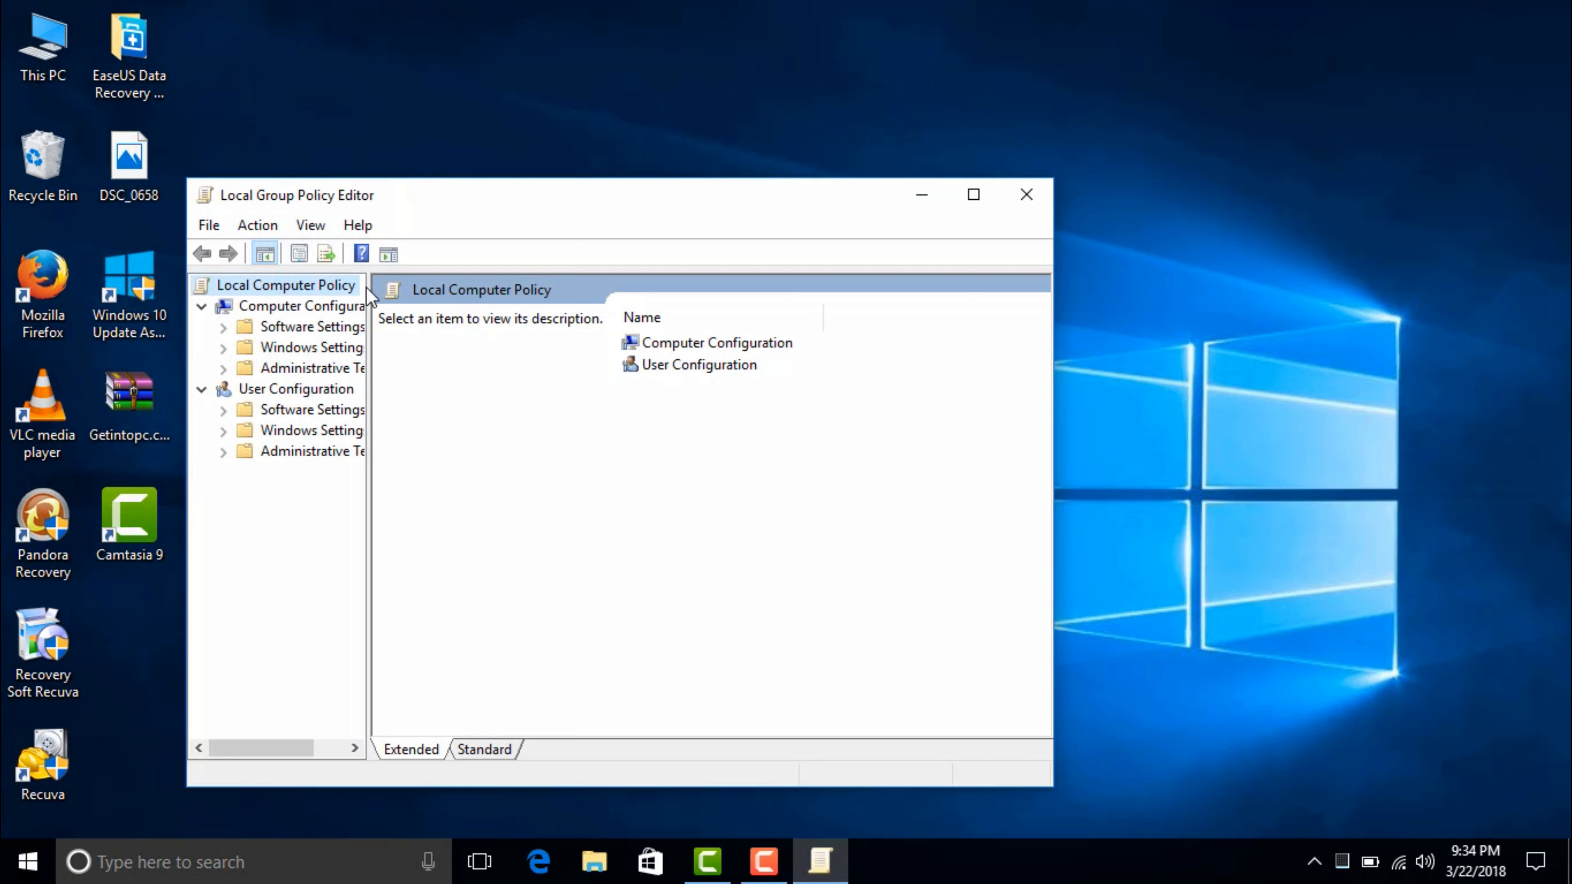
List all settings of the Administrative Templates under Computer Configuration and maximize the policy editor window
left_click_drag(366, 287, 437, 298)
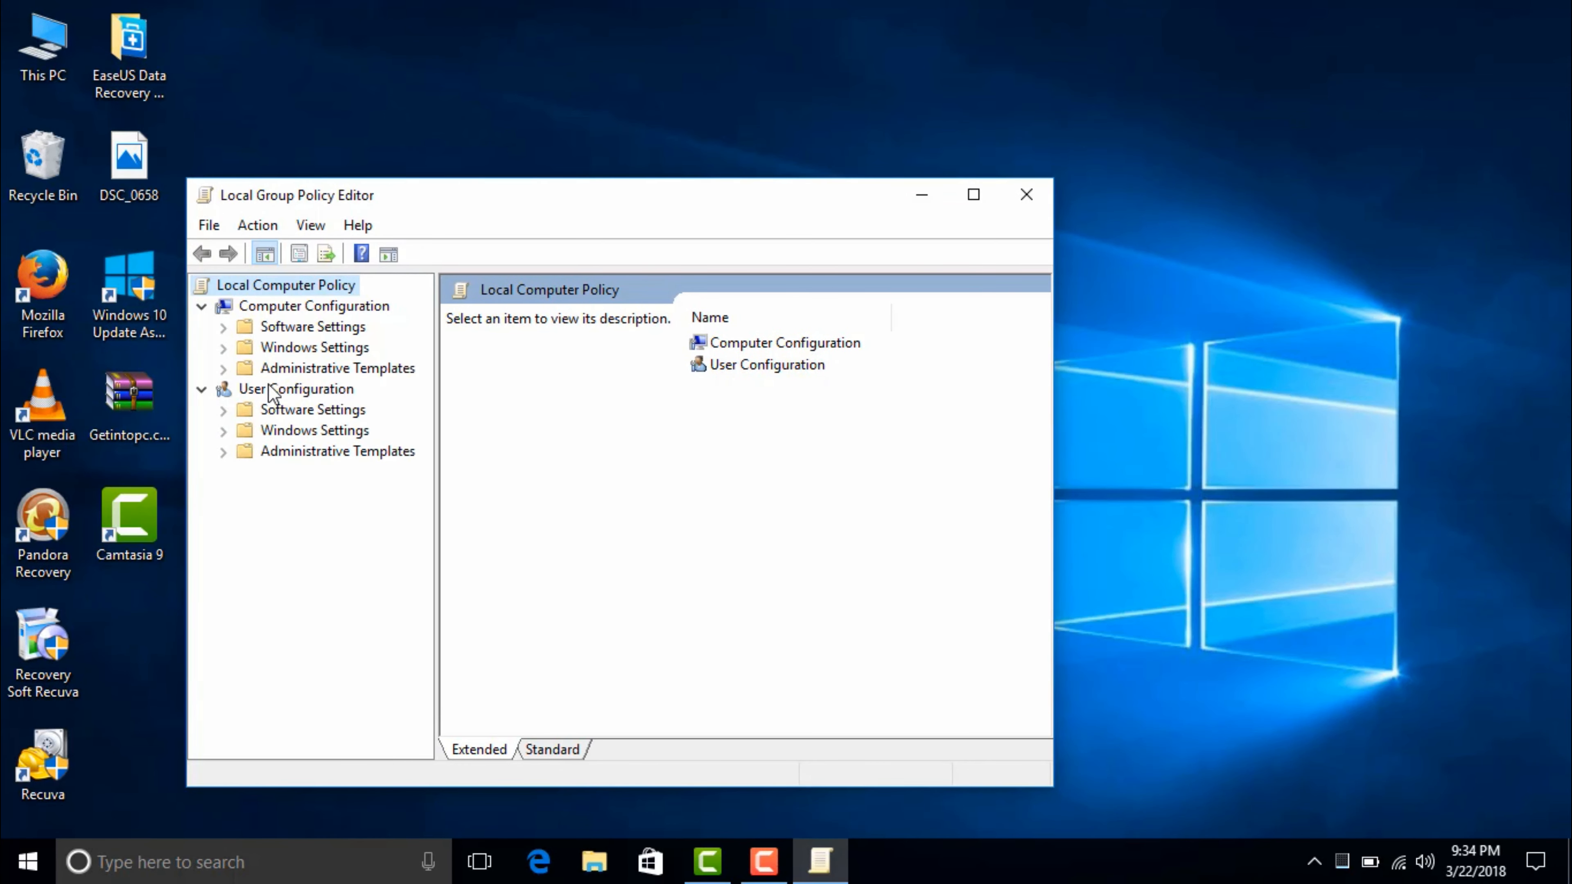
left_click(224, 368)
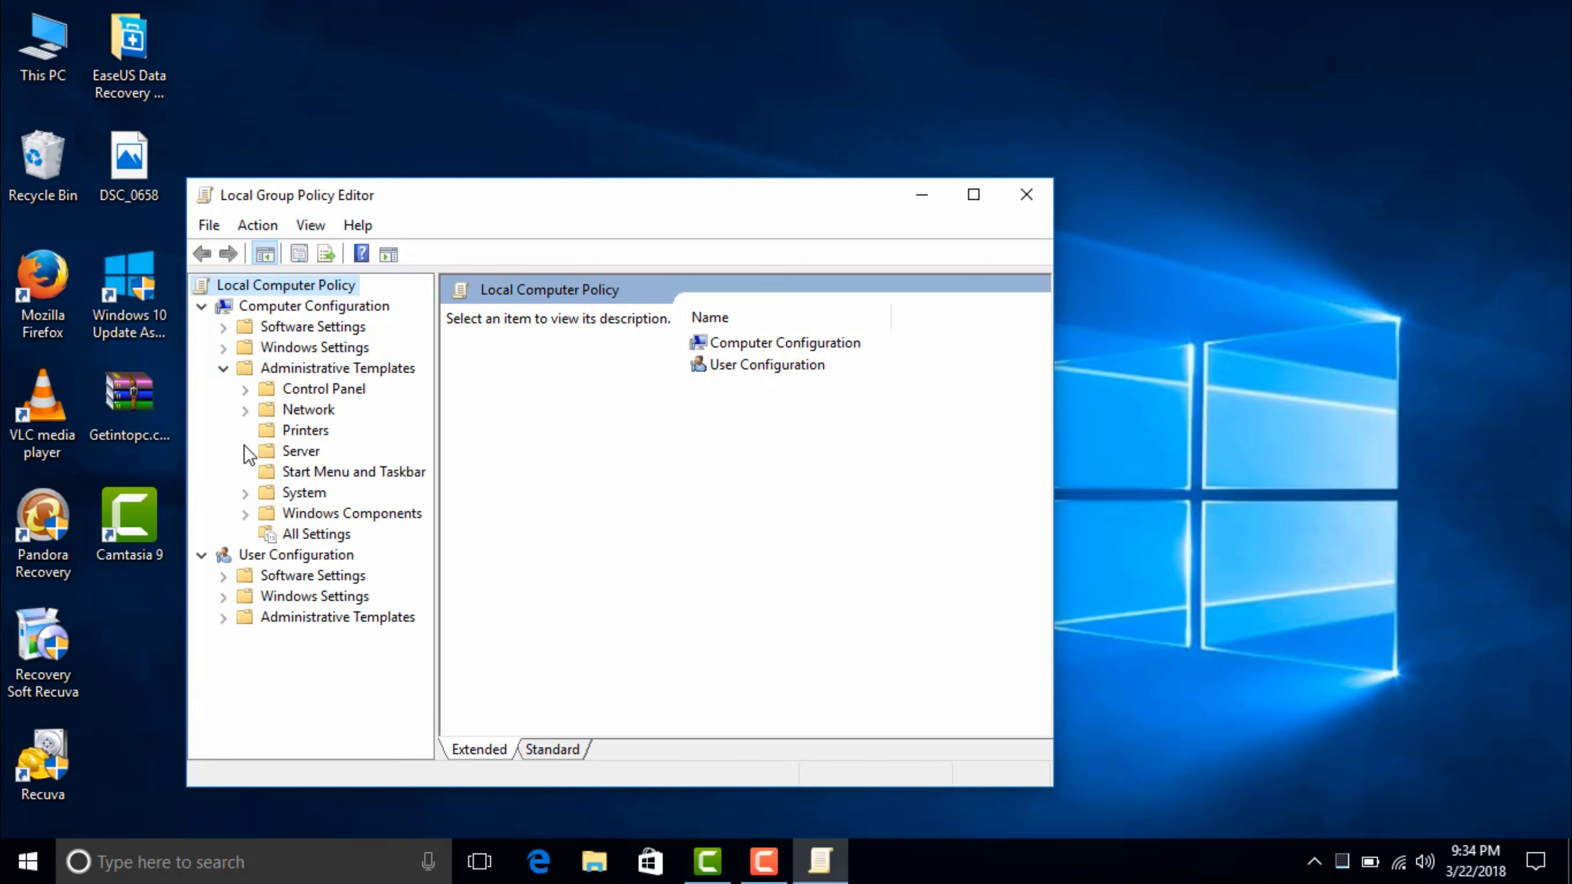
left_click(272, 533)
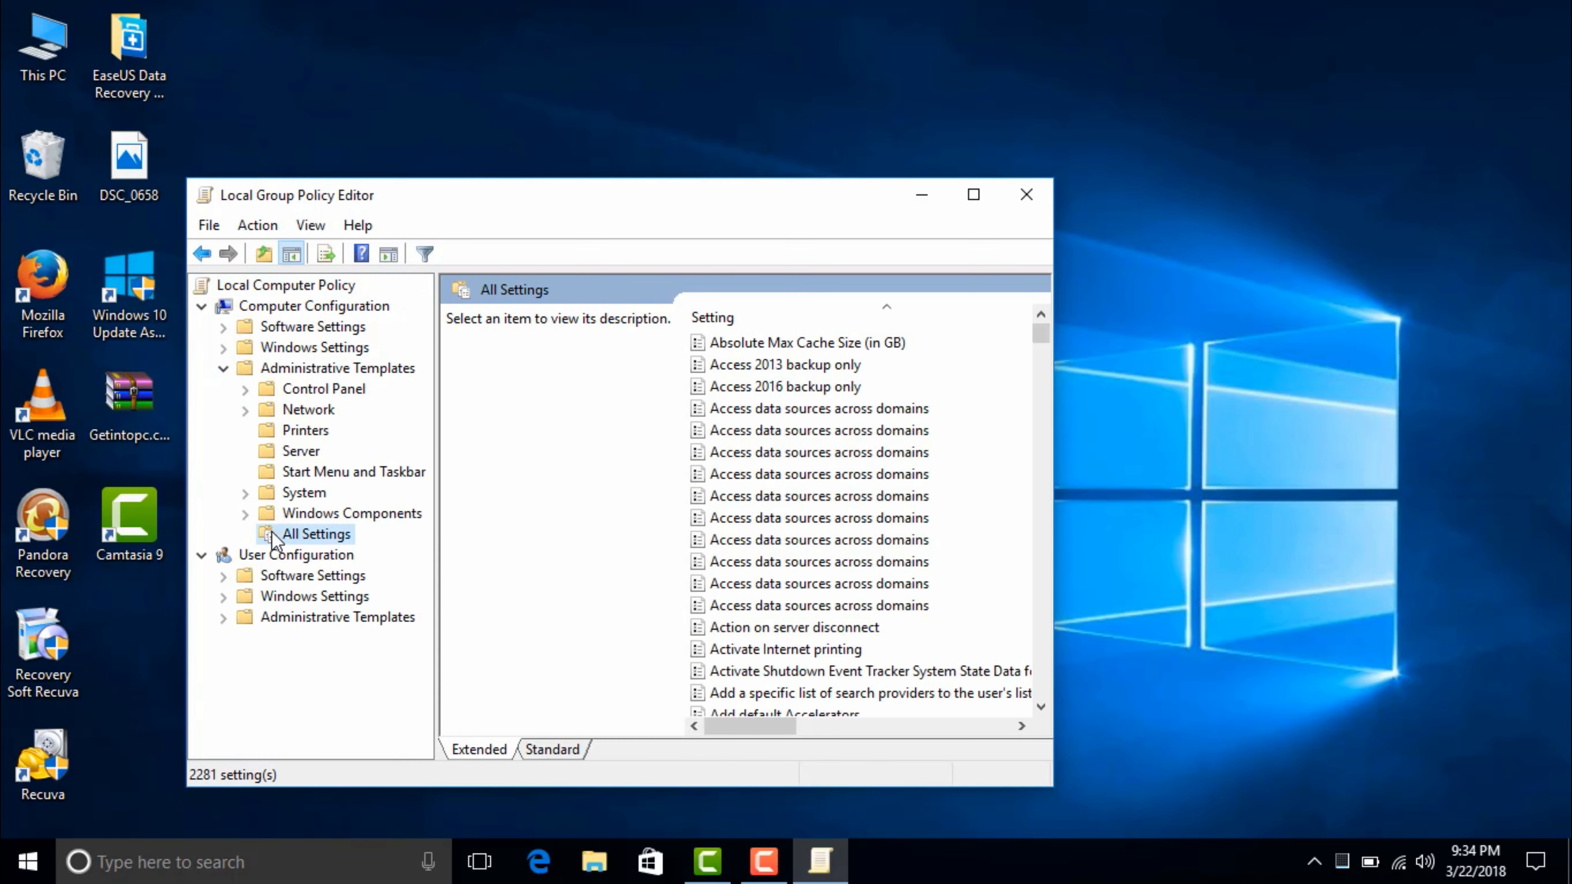
left_click(973, 195)
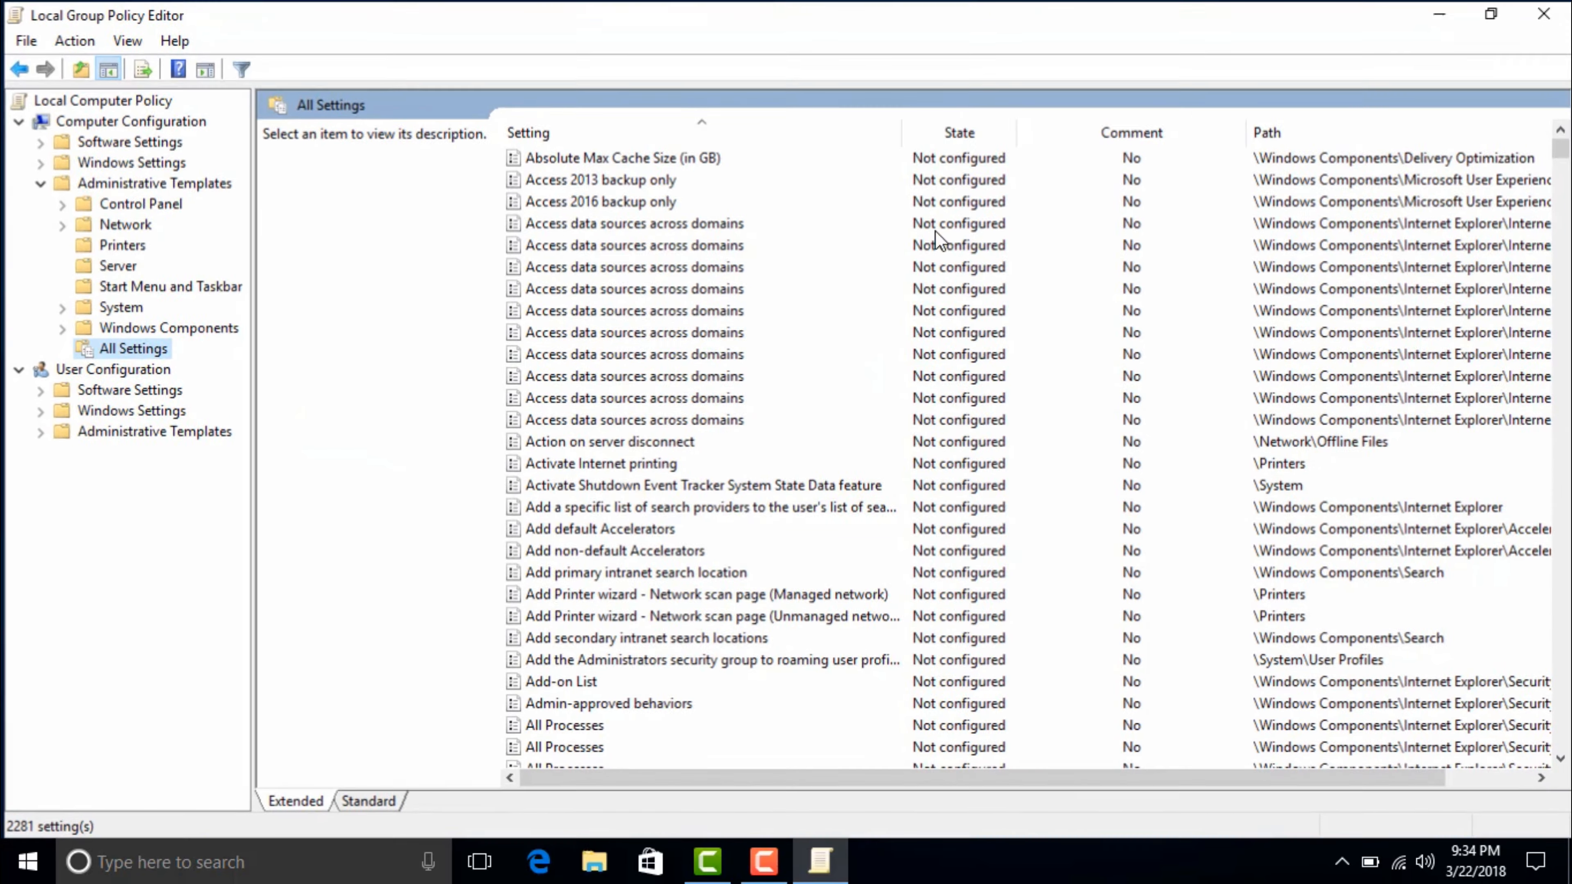
Find the Configure Automatic Updates policy in the settings list, set it to Disabled, and close the policy editor
left_click(844, 356)
key("c")
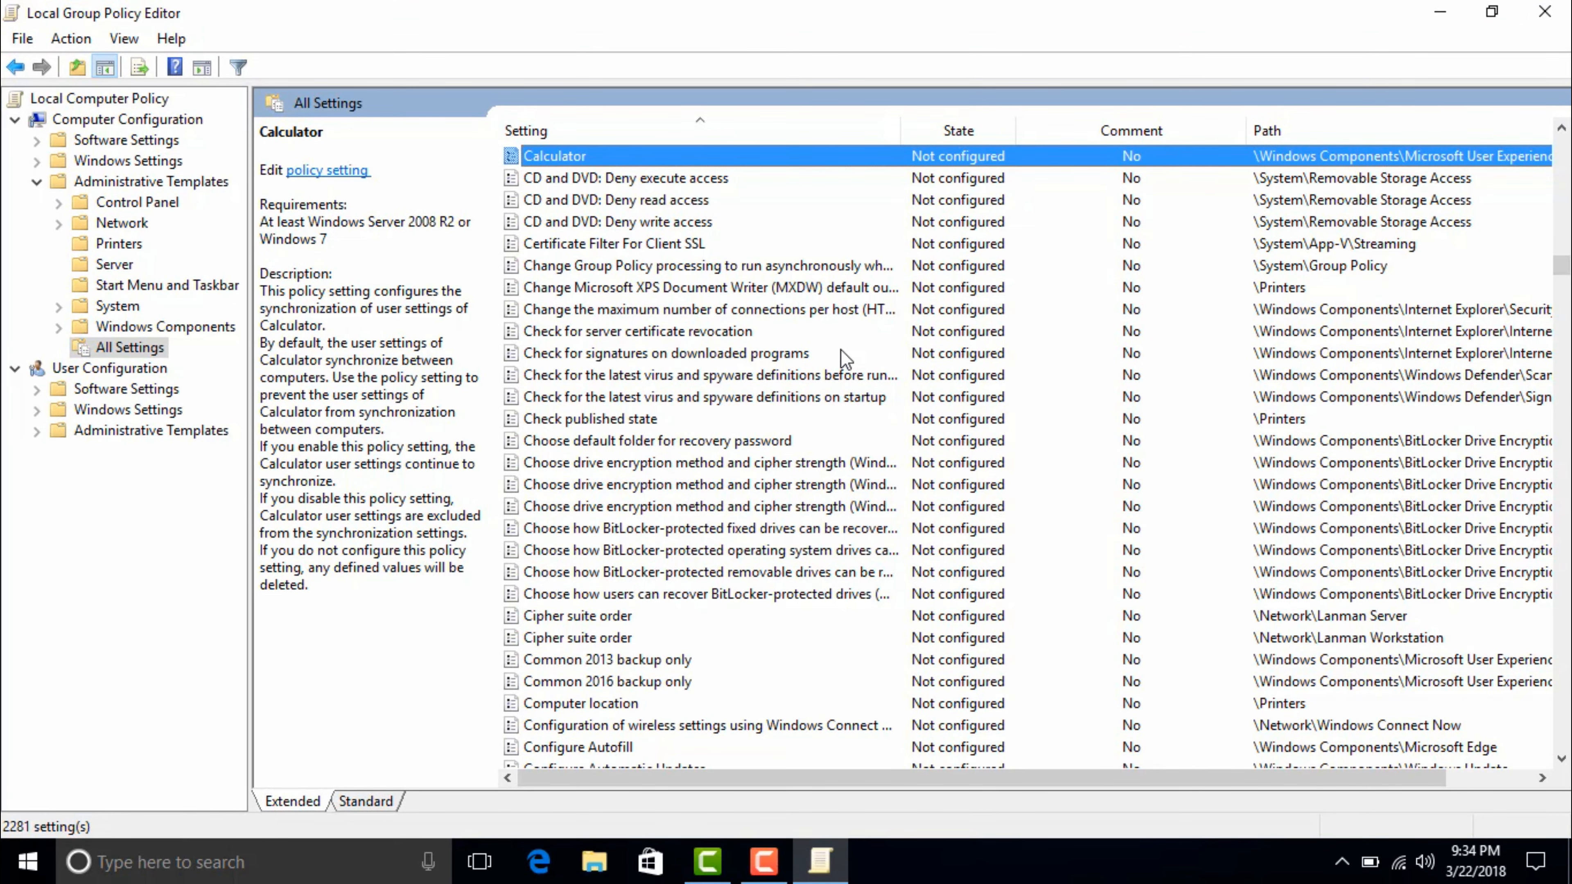
key("Down")
key("Down")
key("Down")
key("Down")
key("Down")
key("Down")
key("Down")
key("Down")
key("Down")
key("Down")
key("Down")
key("Down")
key("Down")
key("Down")
key("Down")
key("Down")
key("Down")
key("Down")
key("Down")
key("Down")
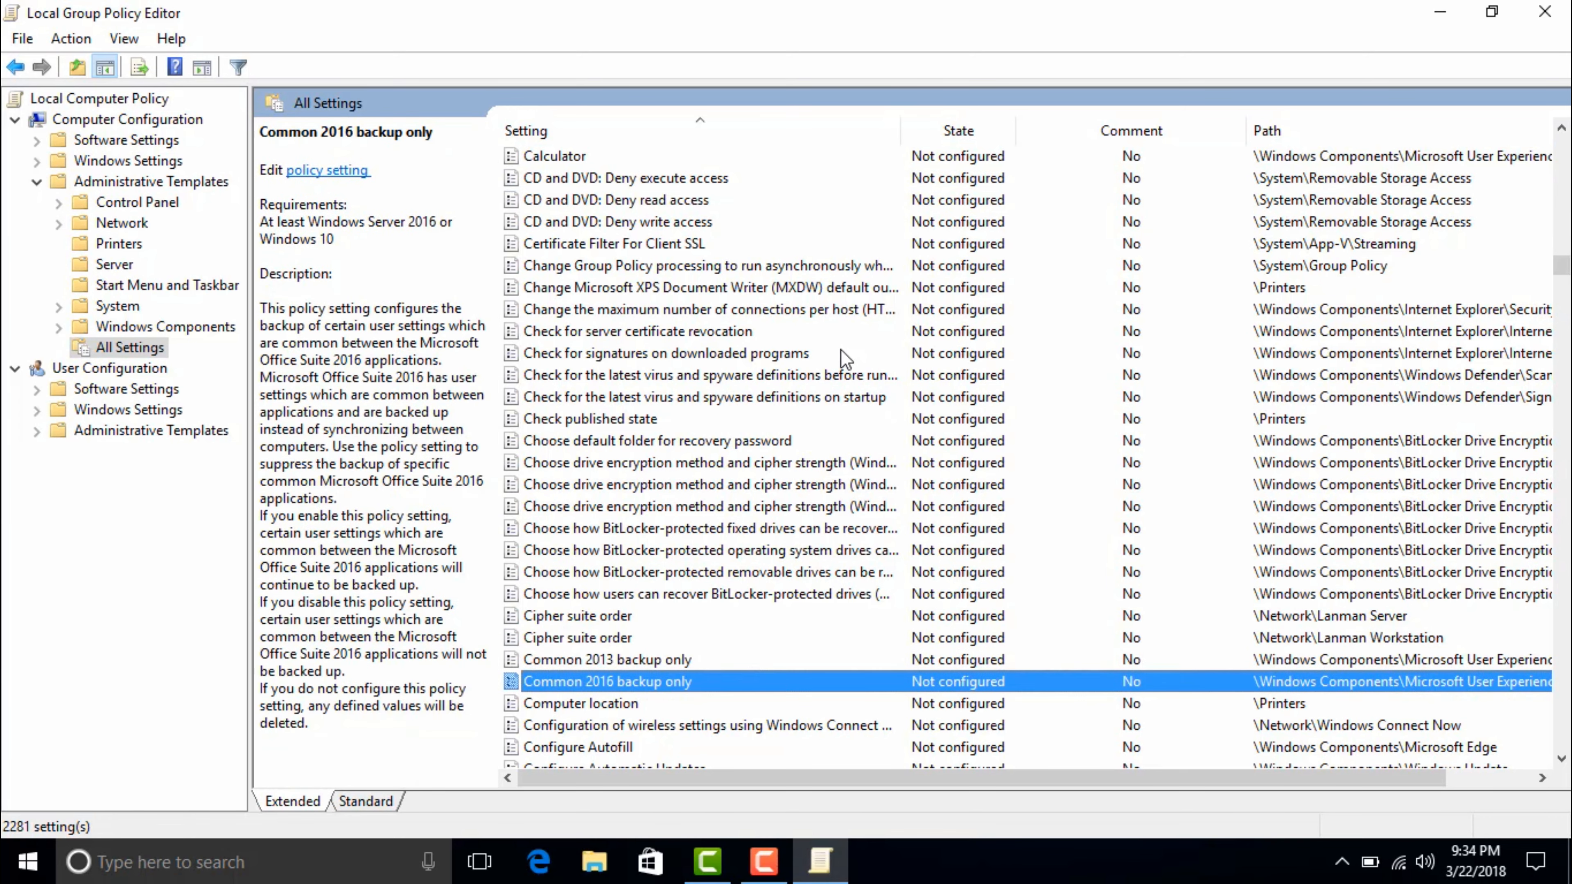
key("Down")
key("Down")
key("Down")
key("Down")
key("Down")
key("Up")
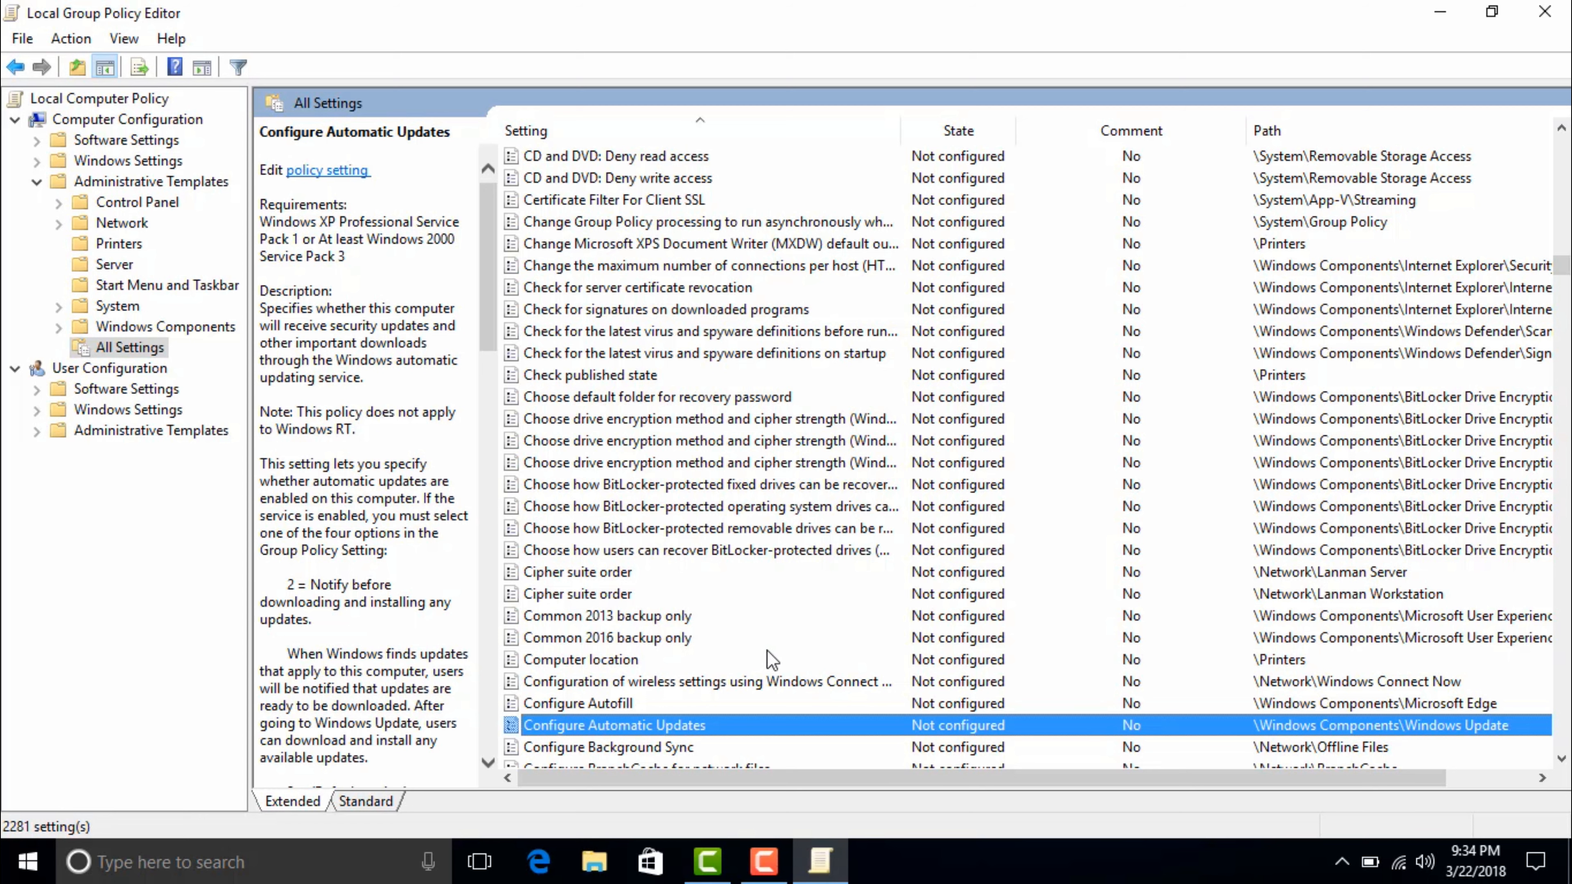
double_click(775, 725)
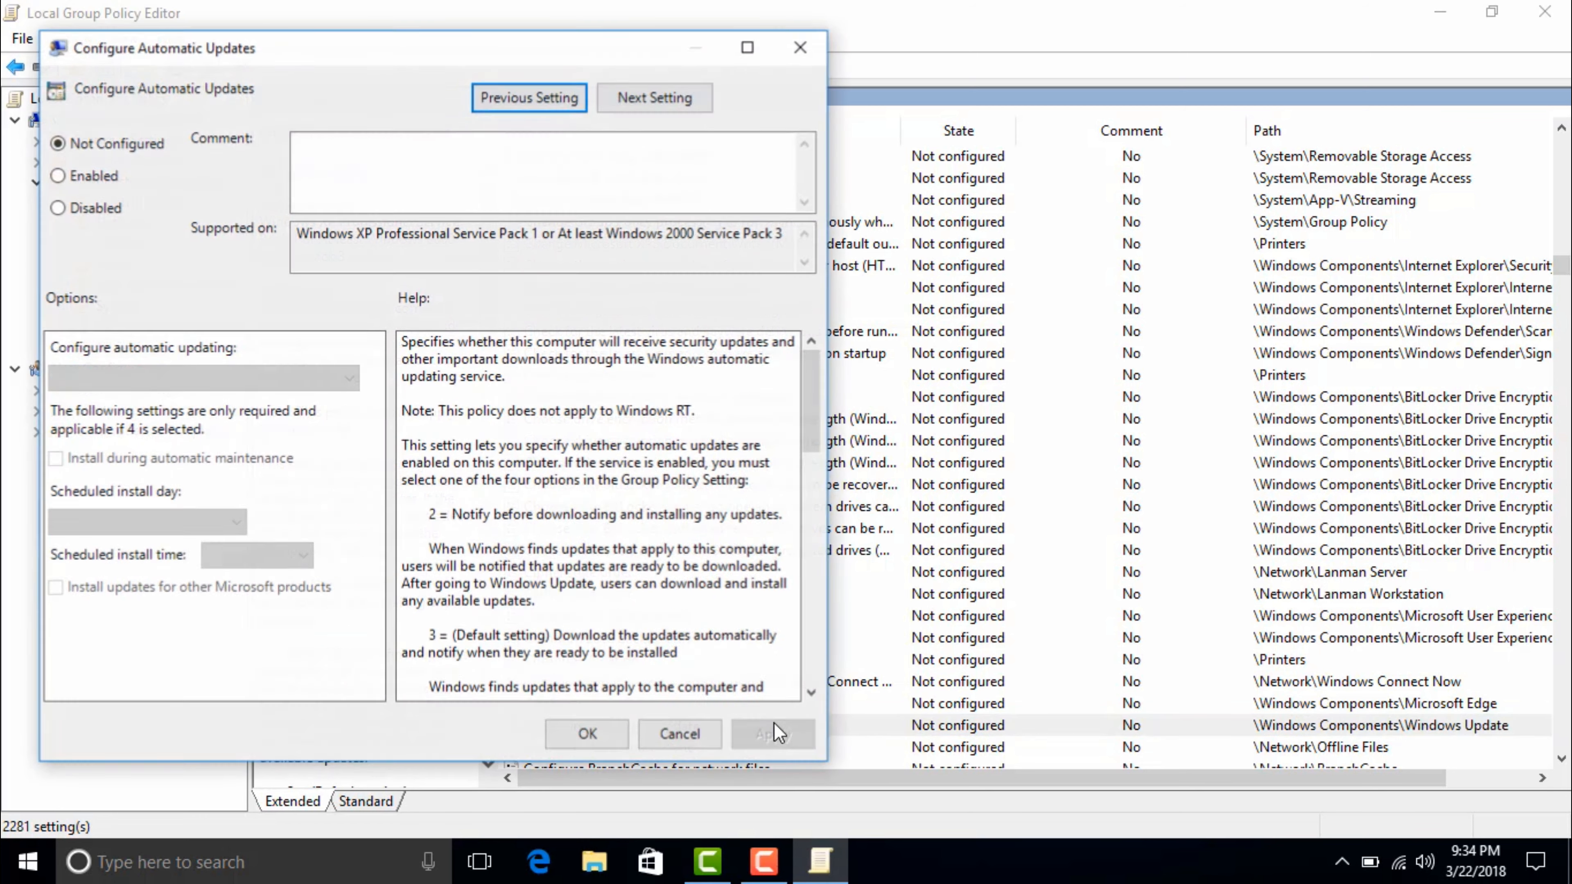
left_click(101, 206)
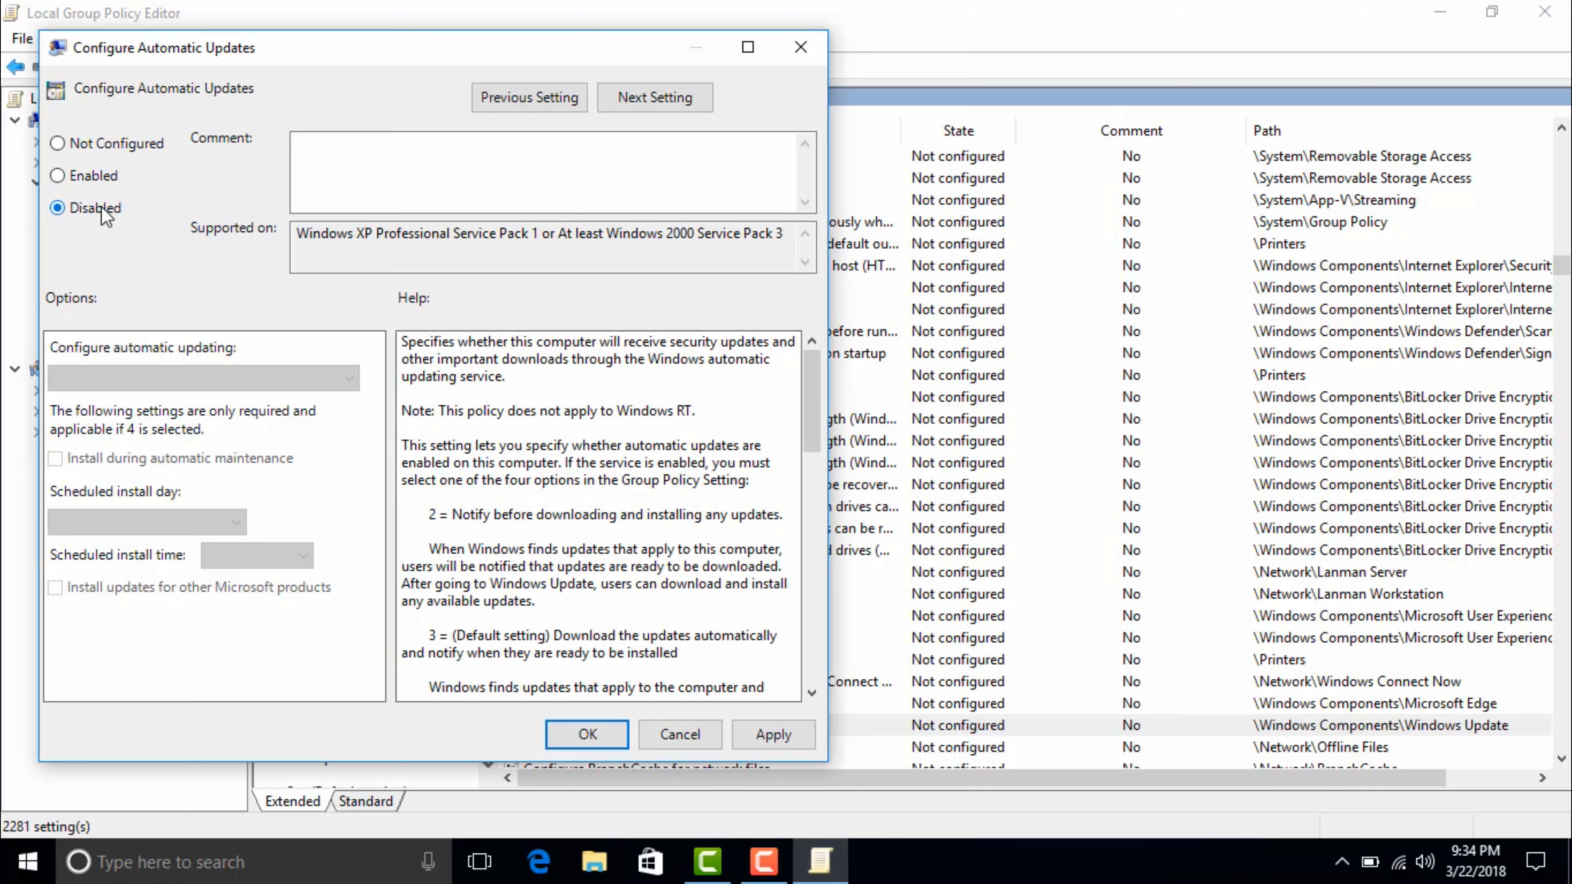
left_click(575, 734)
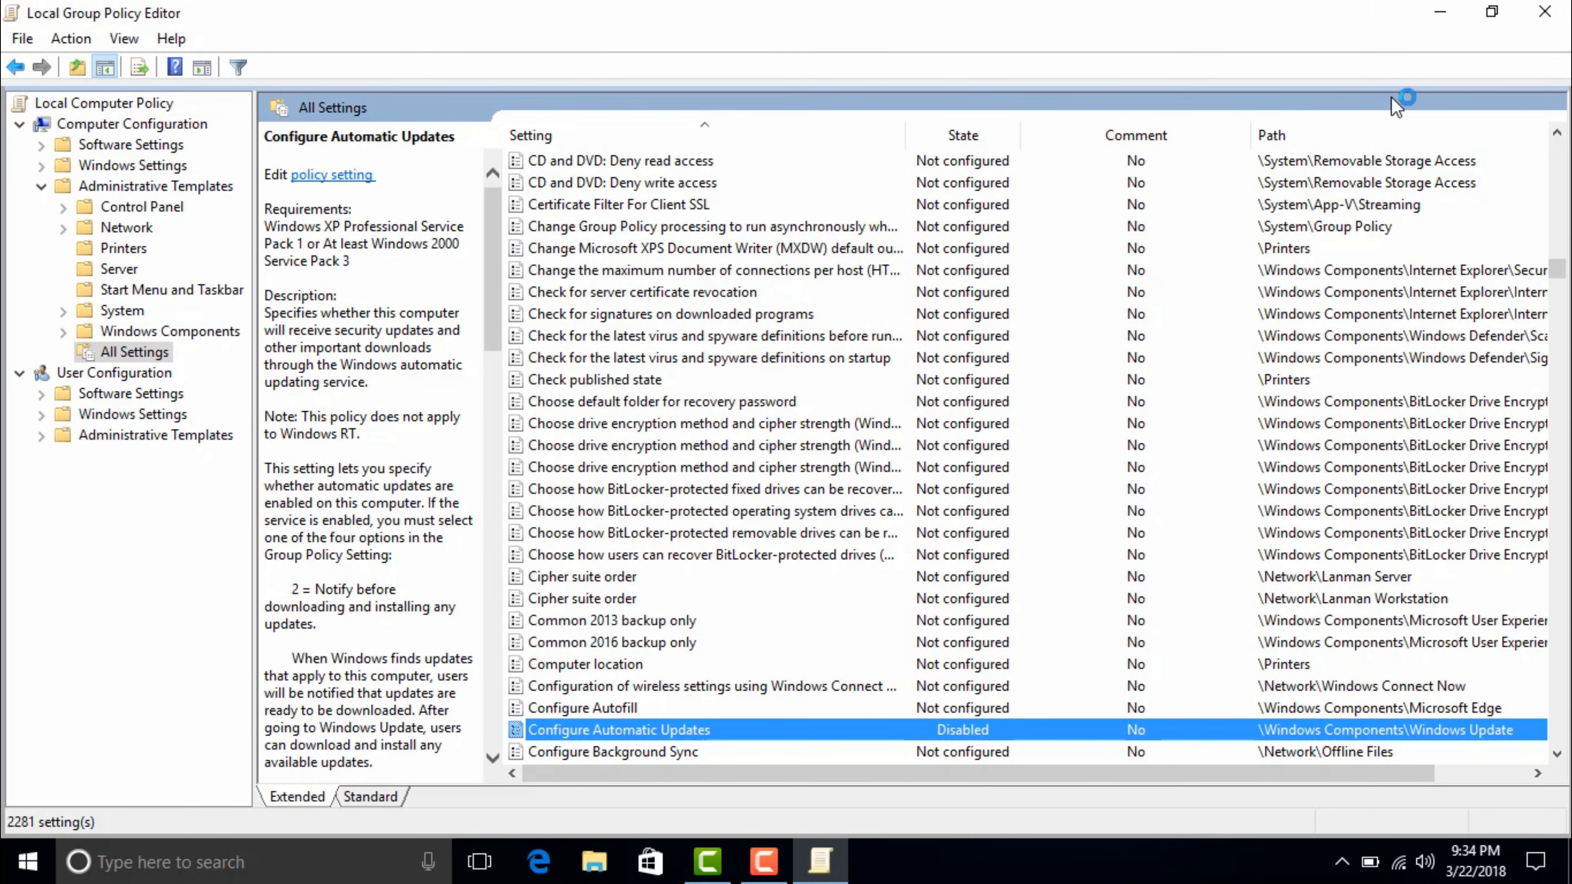
left_click(1544, 24)
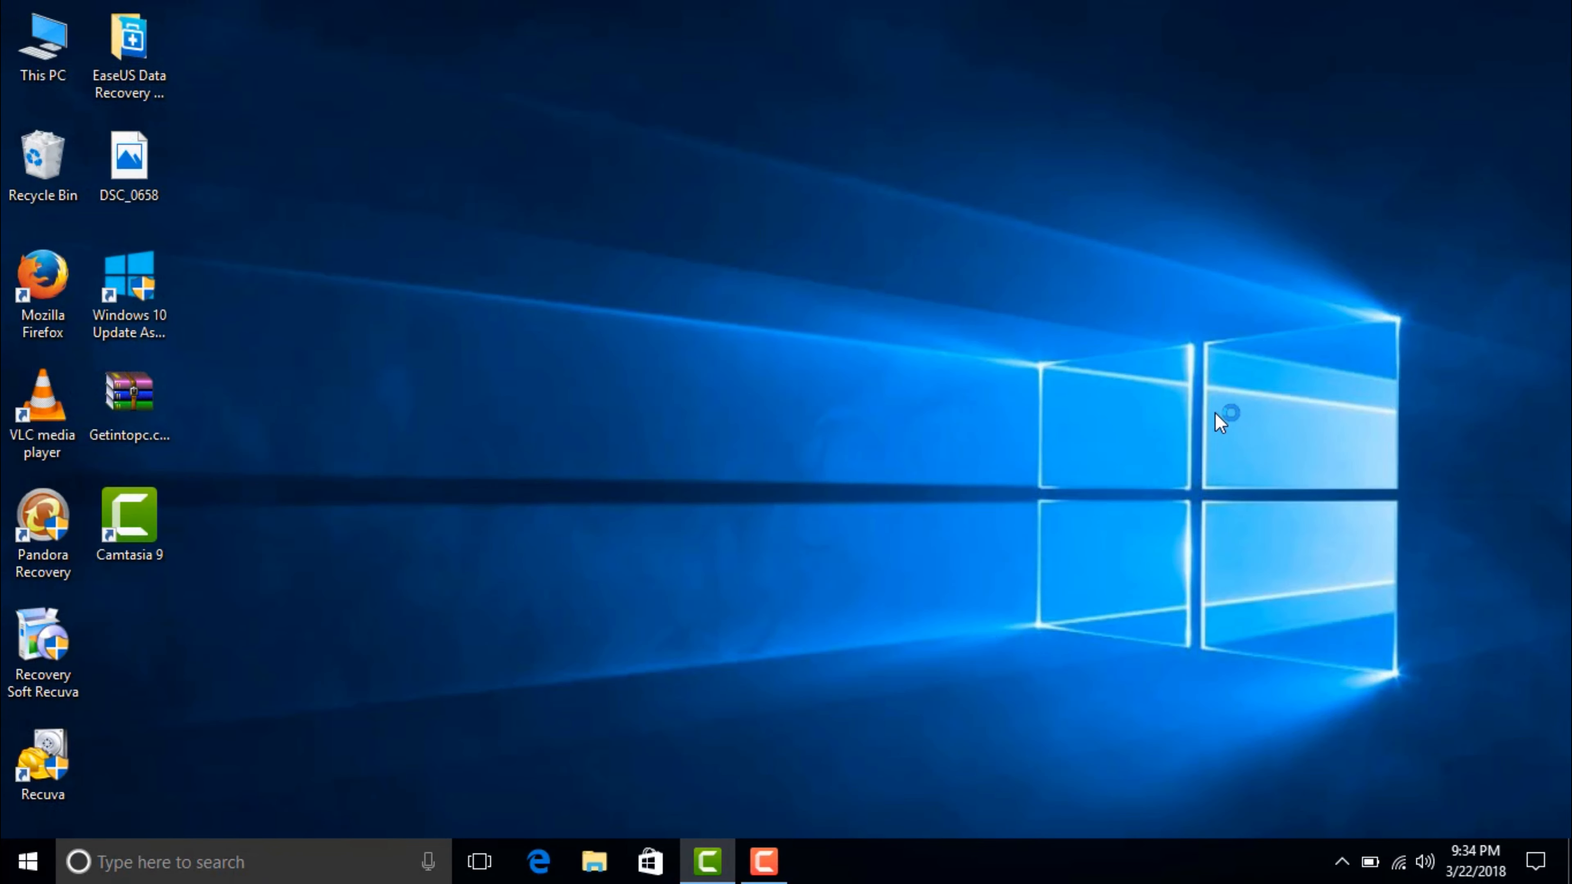
Launch the Windows 10 Update Assistant to test whether it is blocked, and check the hidden notification icons for it
left_click(1341, 862)
left_click(150, 265)
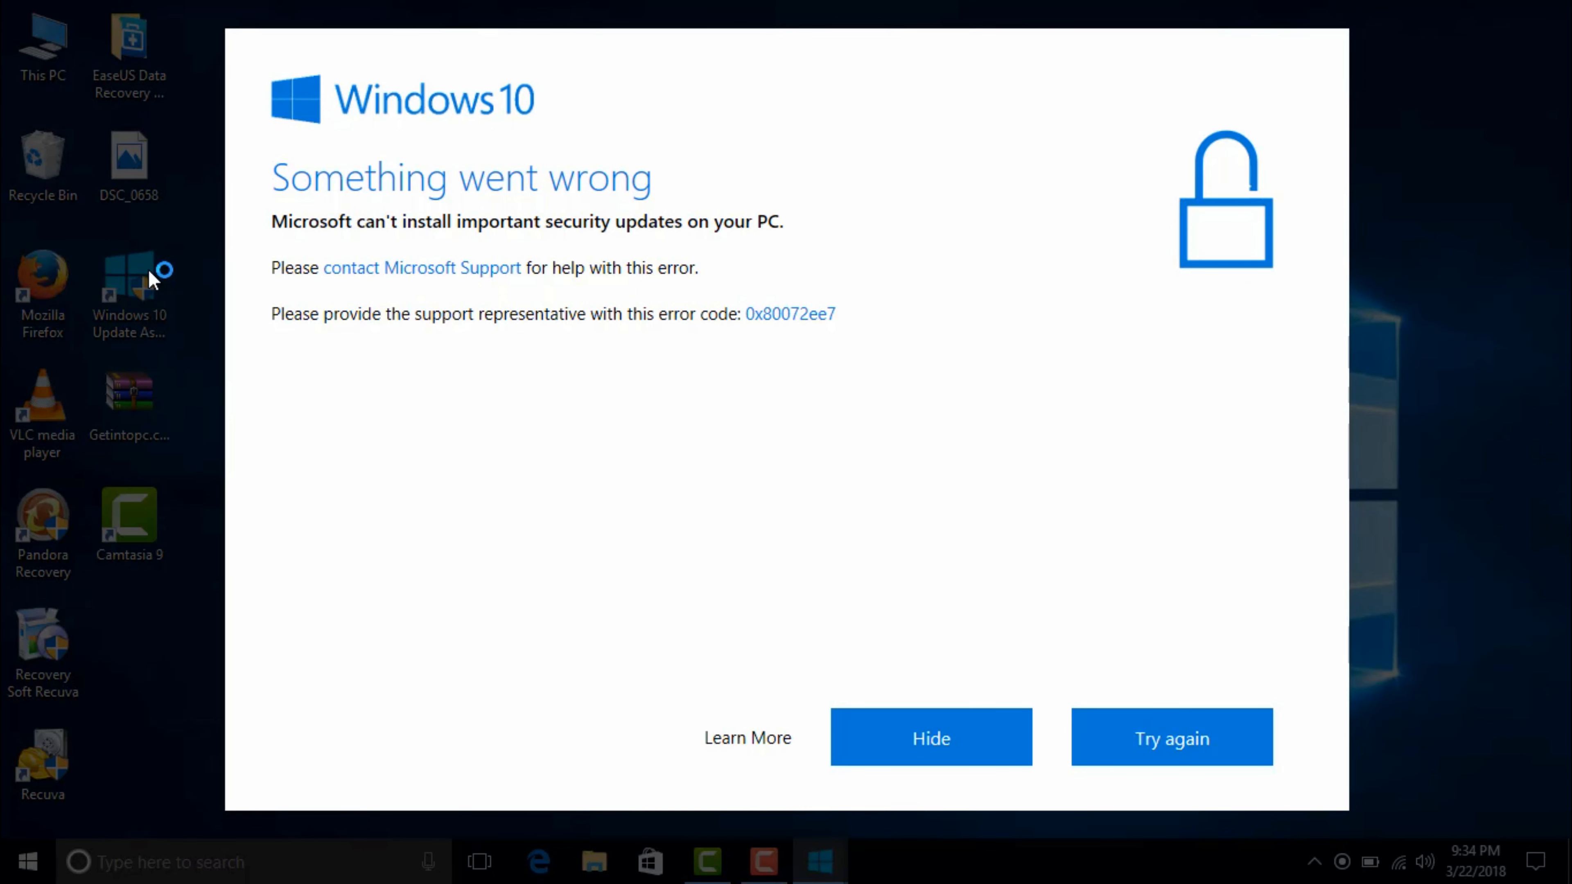
left_click(1101, 746)
left_click(1004, 751)
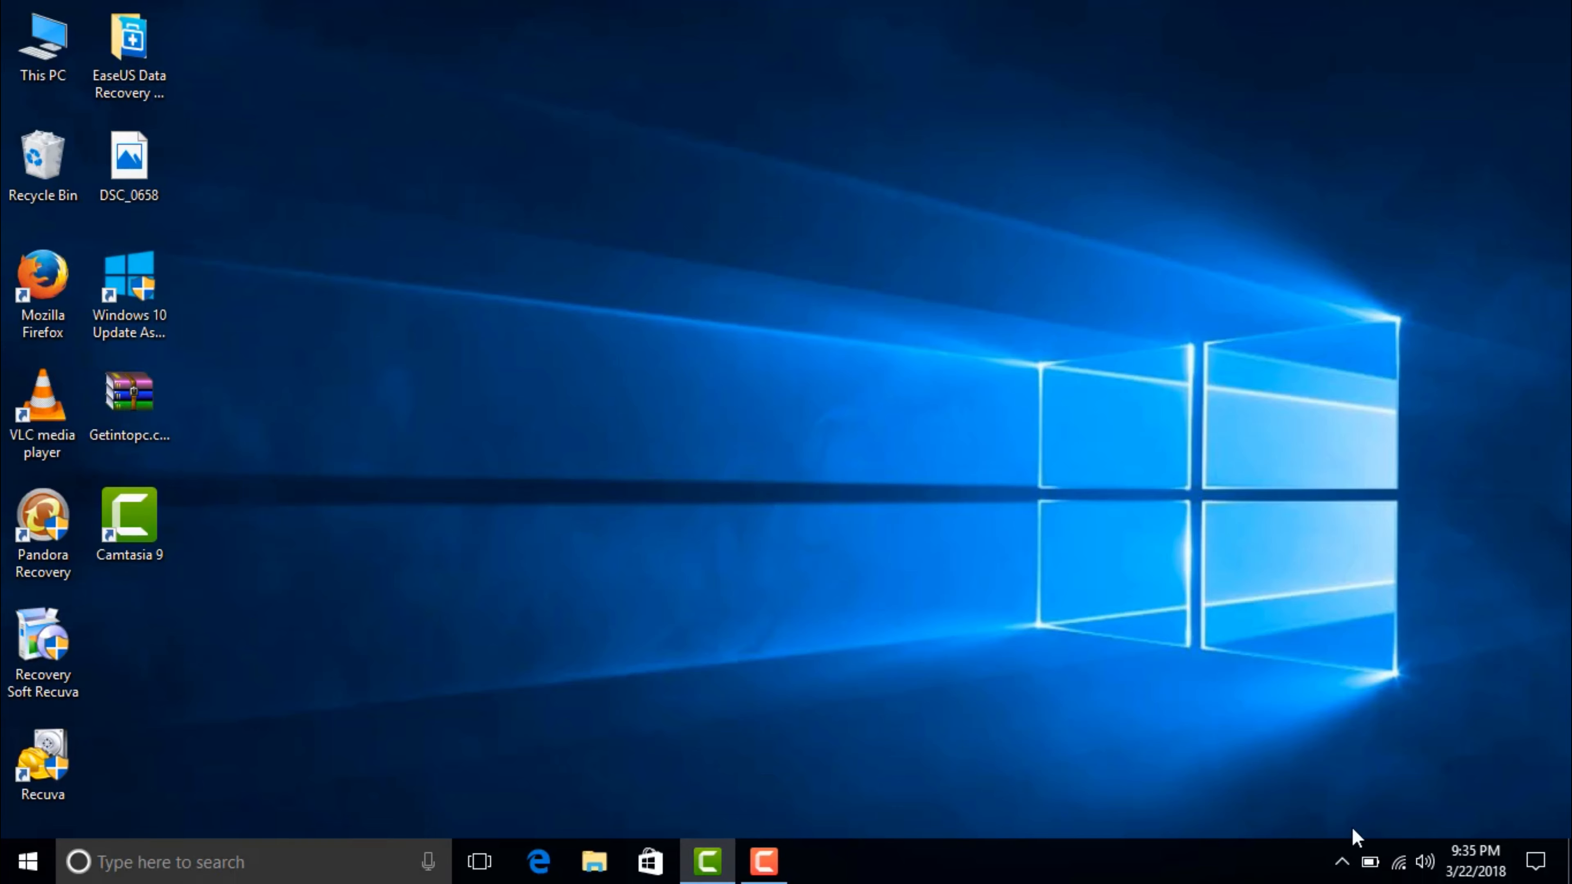
left_click(1343, 861)
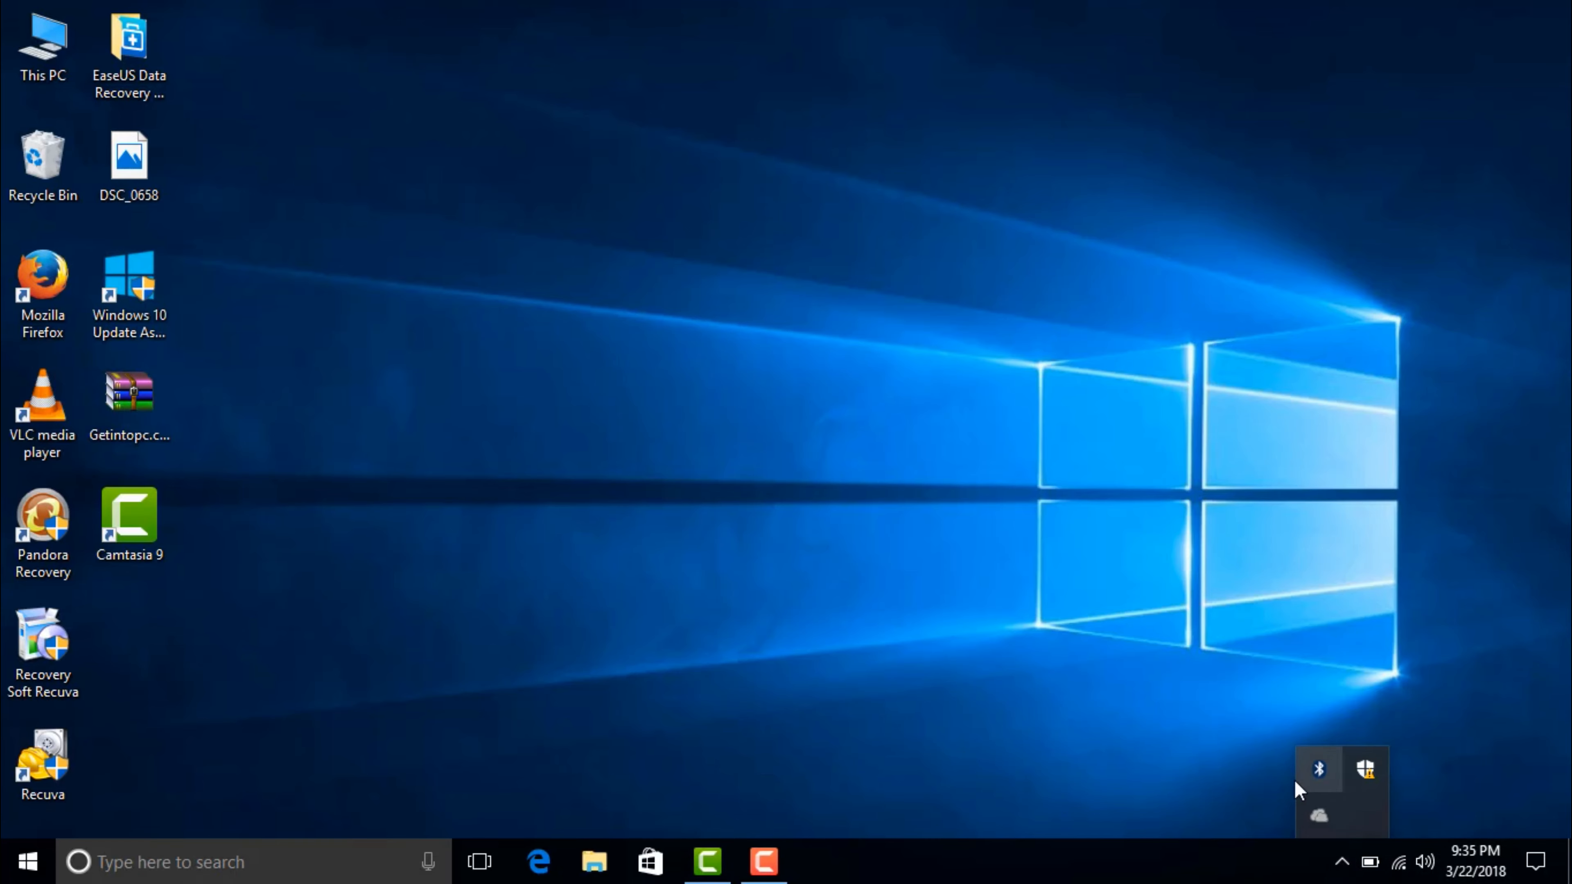
left_click(832, 451)
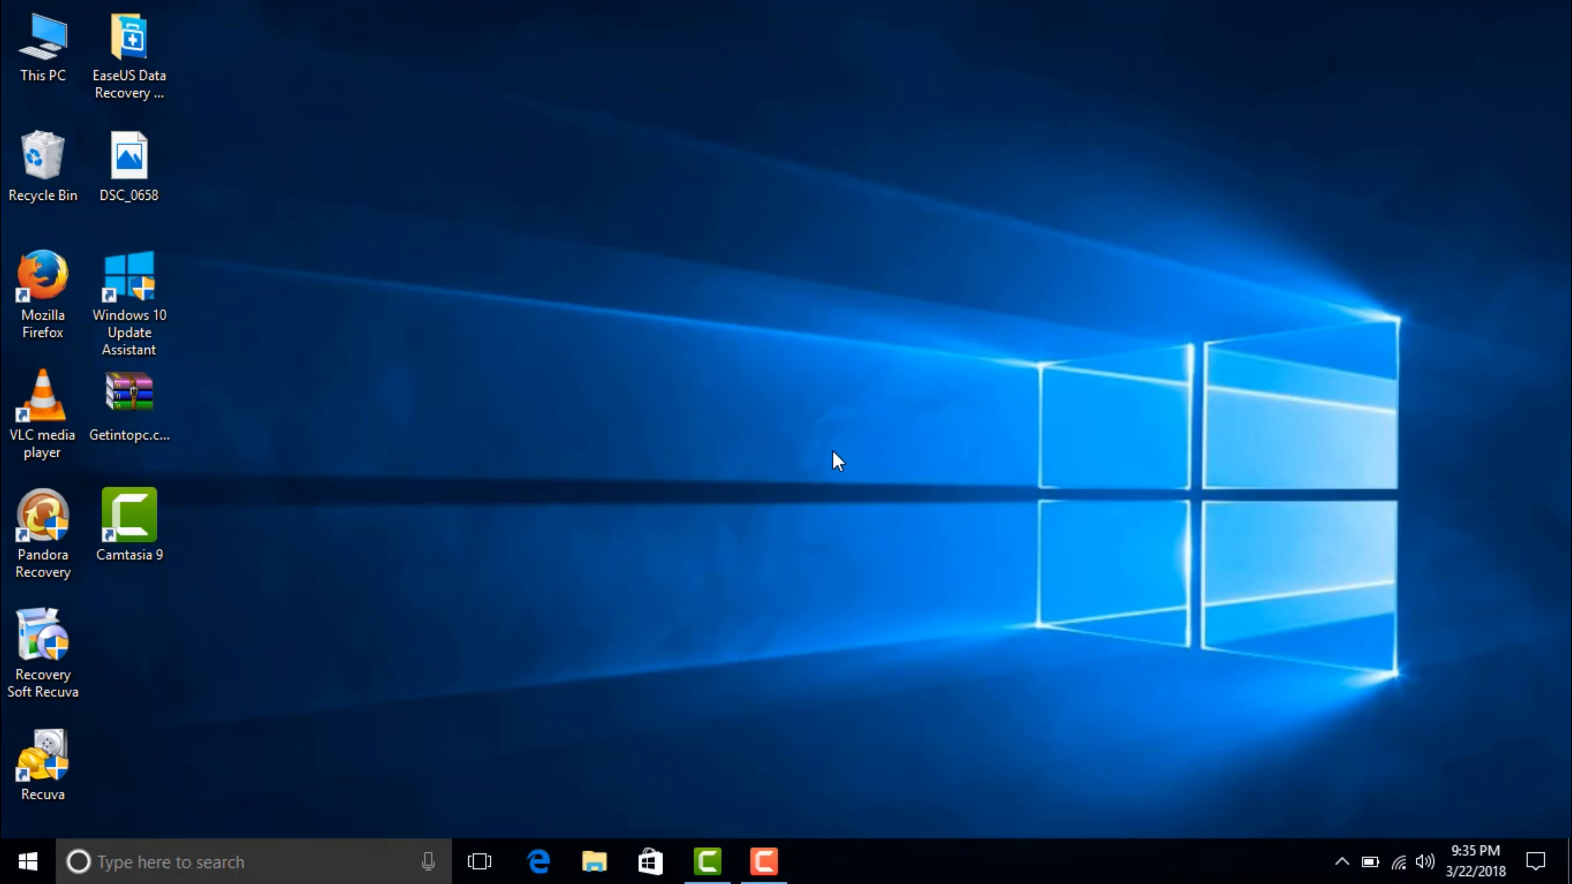